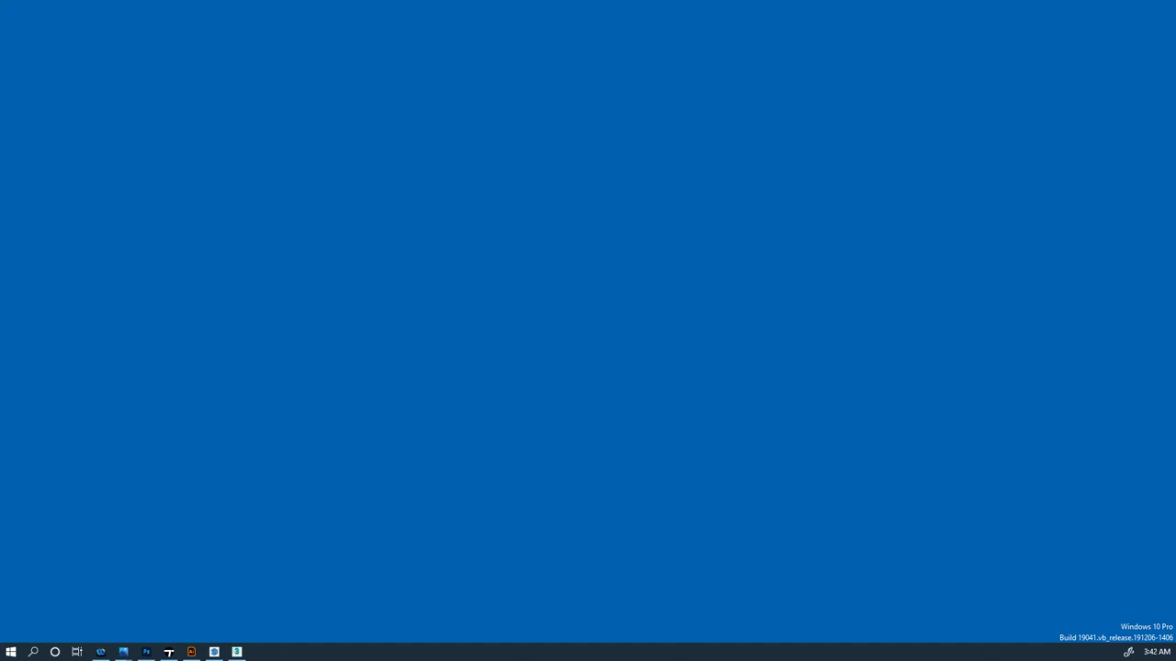
# Step: Examine the black-and-white hexagon pattern of Pattern.jpg up close in the Photos viewer, and close the viewer
pyautogui.press('super+2')
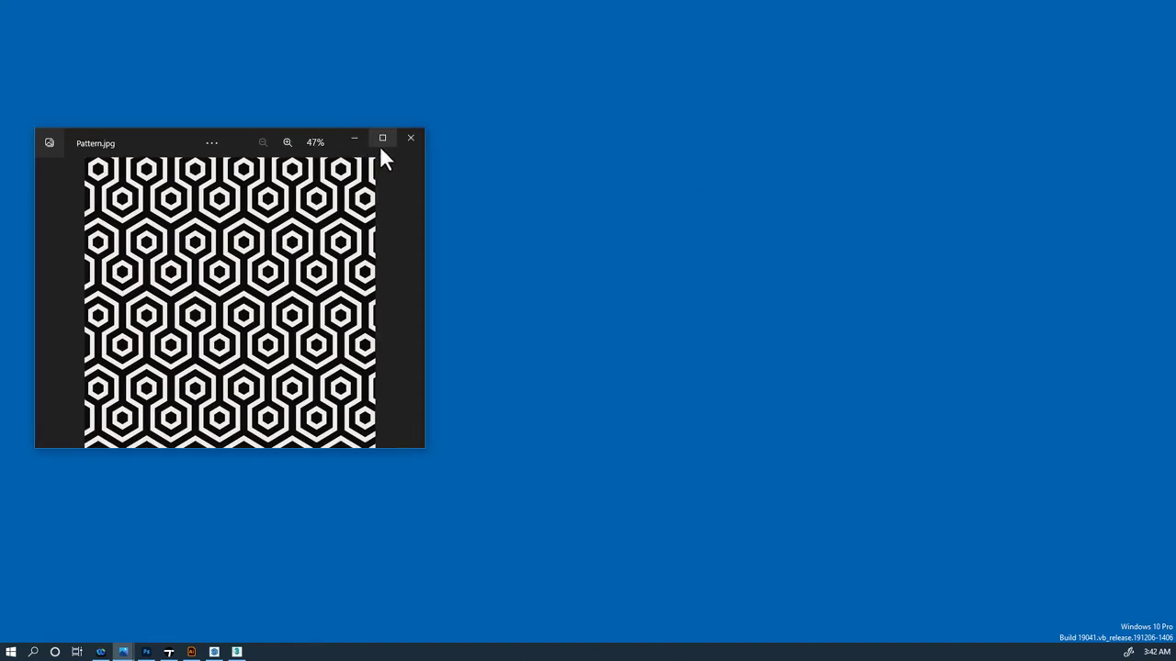
pyautogui.click(385, 142)
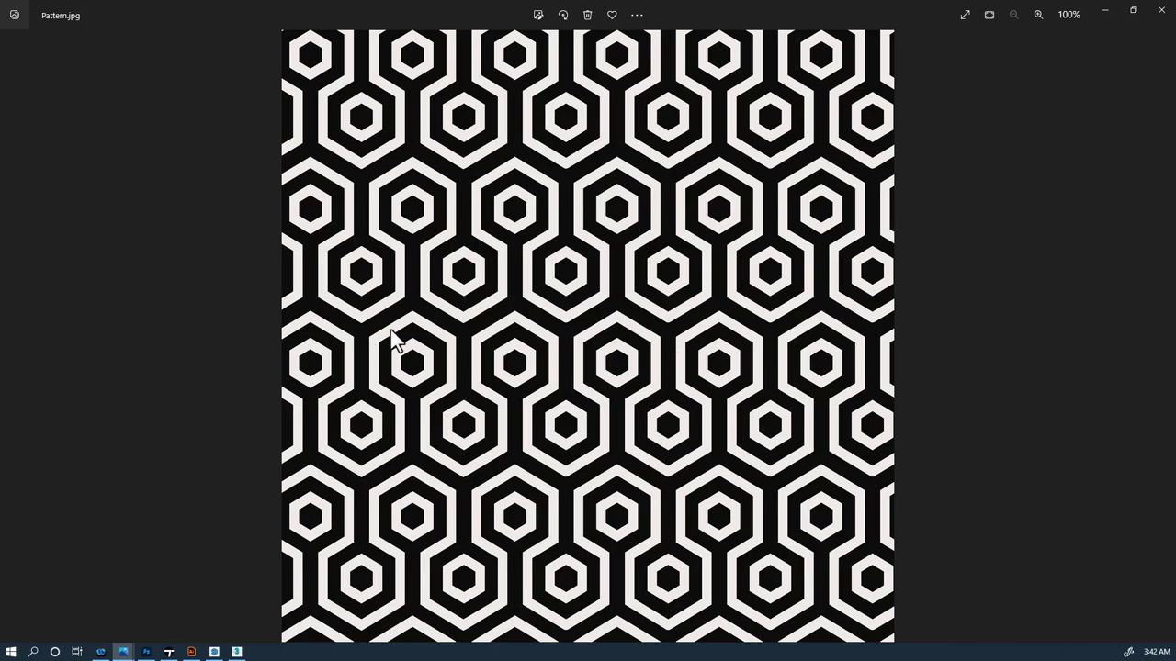
pyautogui.scroll(3, 384, 331)
pyautogui.scroll(8, 382, 329)
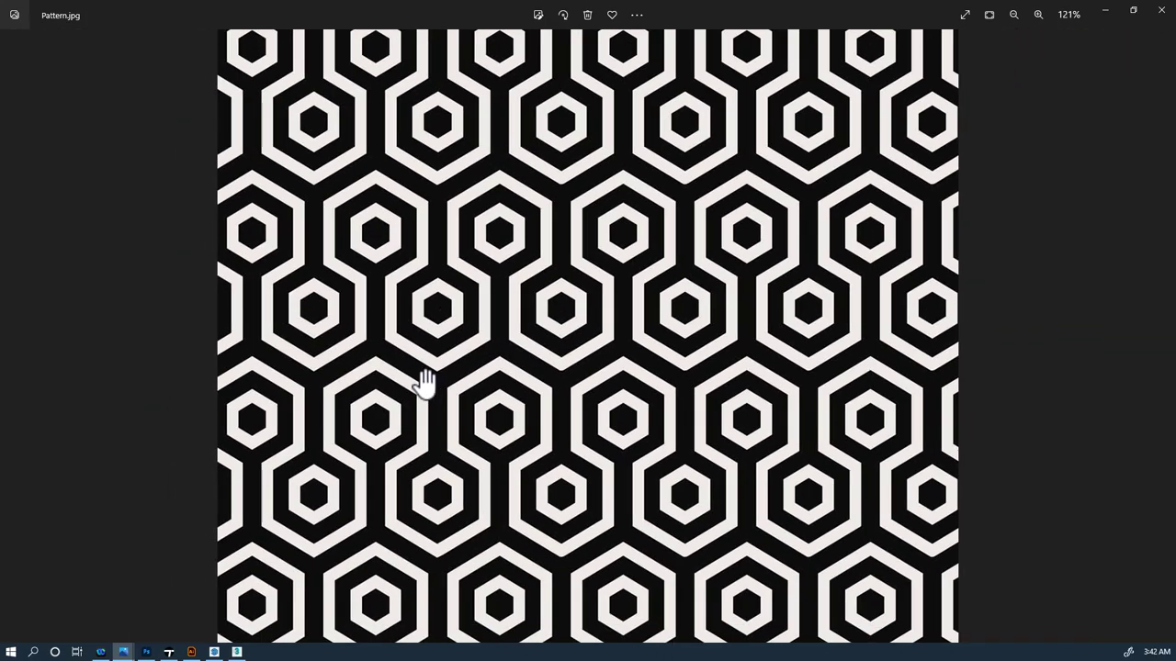
pyautogui.scroll(-1, 734, 232)
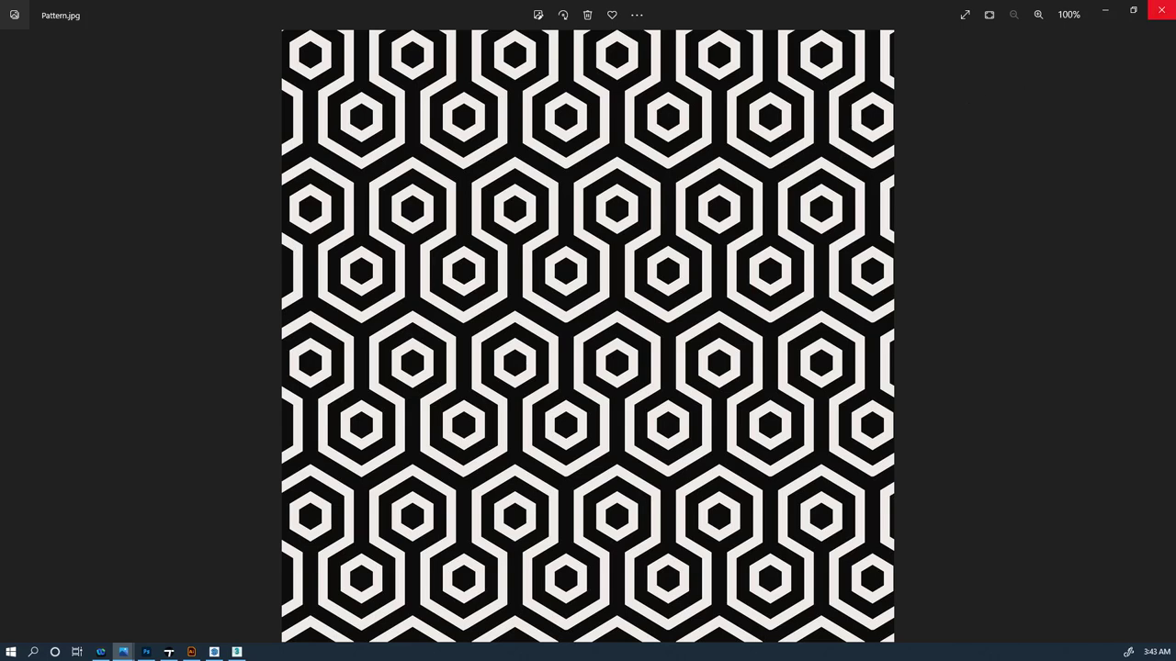
pyautogui.click(1159, 12)
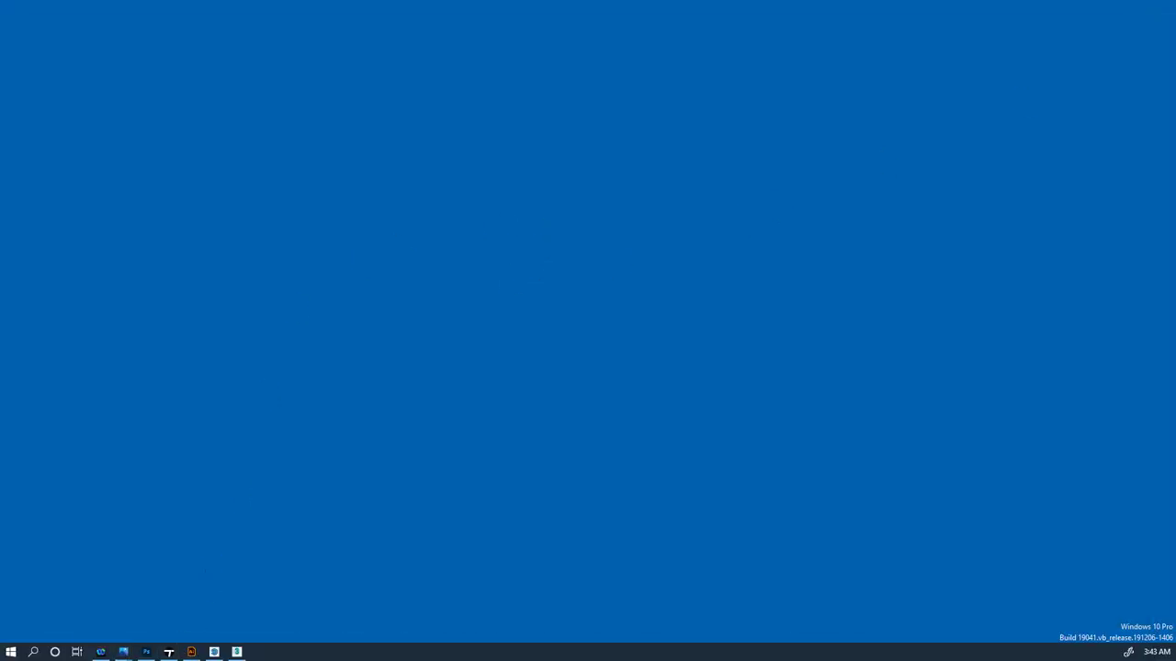
# Step: Open Pattern.jpg from the Pattern to 3D folder in Adobe Illustrator
pyautogui.moveTo(813, 11); pyautogui.dragTo(637, 80)
pyautogui.rightClick(491, 164)
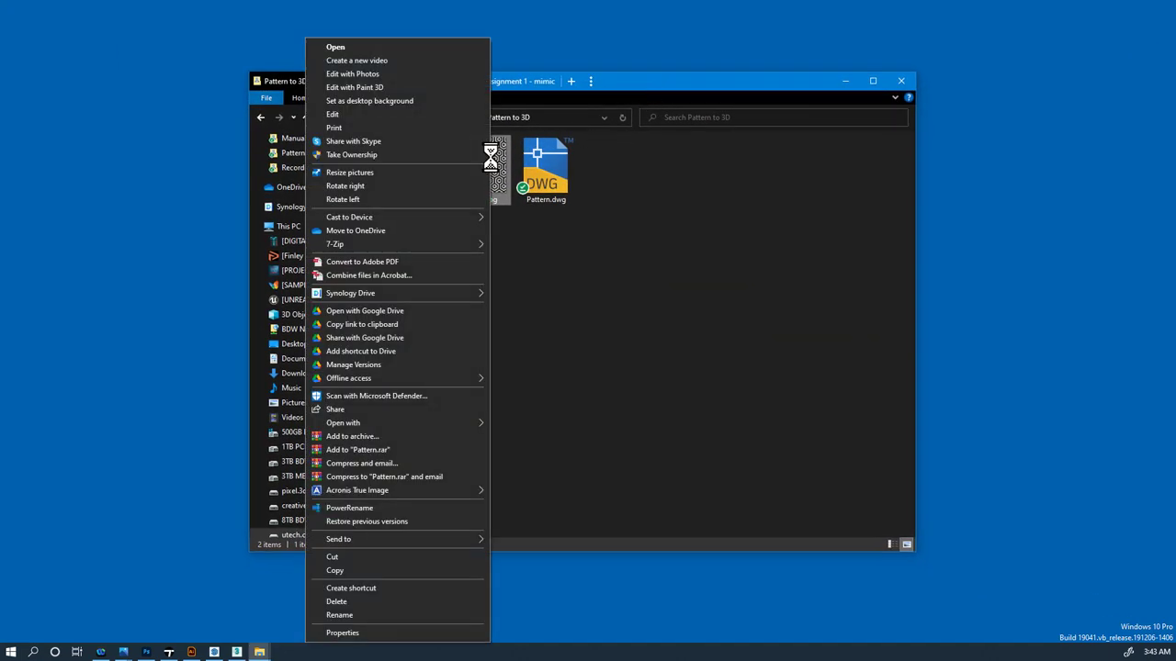
pyautogui.moveTo(418, 424)
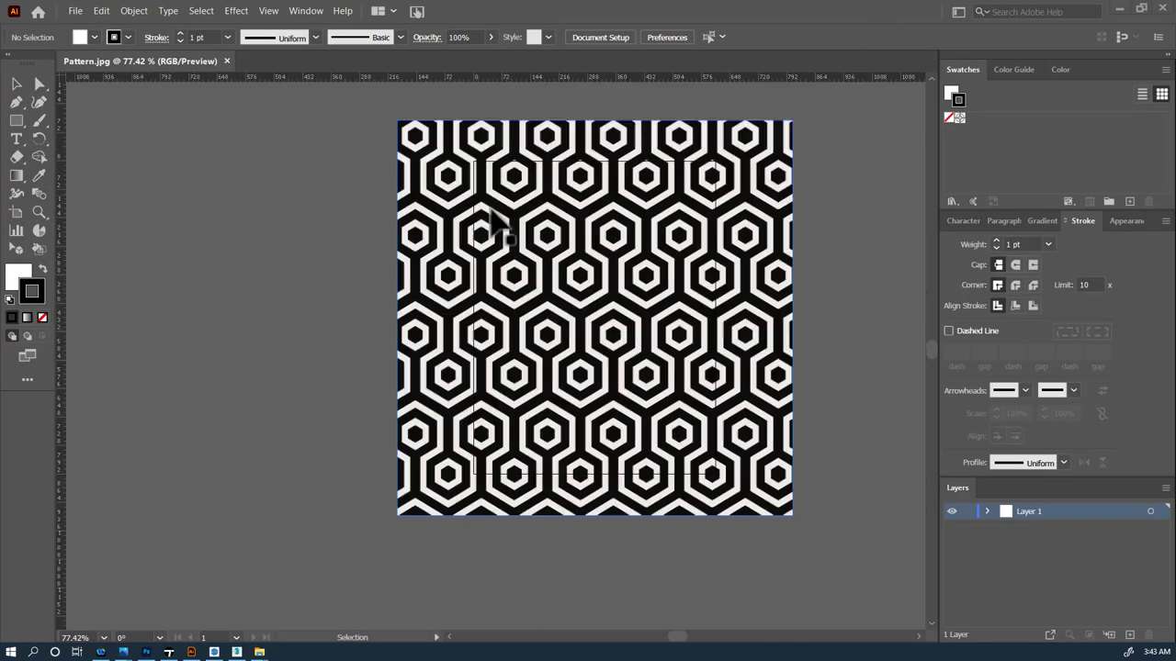
# Step: Examine the edges of the hexagons in the imported image at pixel level and the pattern as a whole
pyautogui.keyDown('alt'); pyautogui.scroll(-3, 489, 209); pyautogui.keyUp('alt')
pyautogui.keyDown('alt'); pyautogui.scroll(7, 542, 186); pyautogui.keyUp('alt')
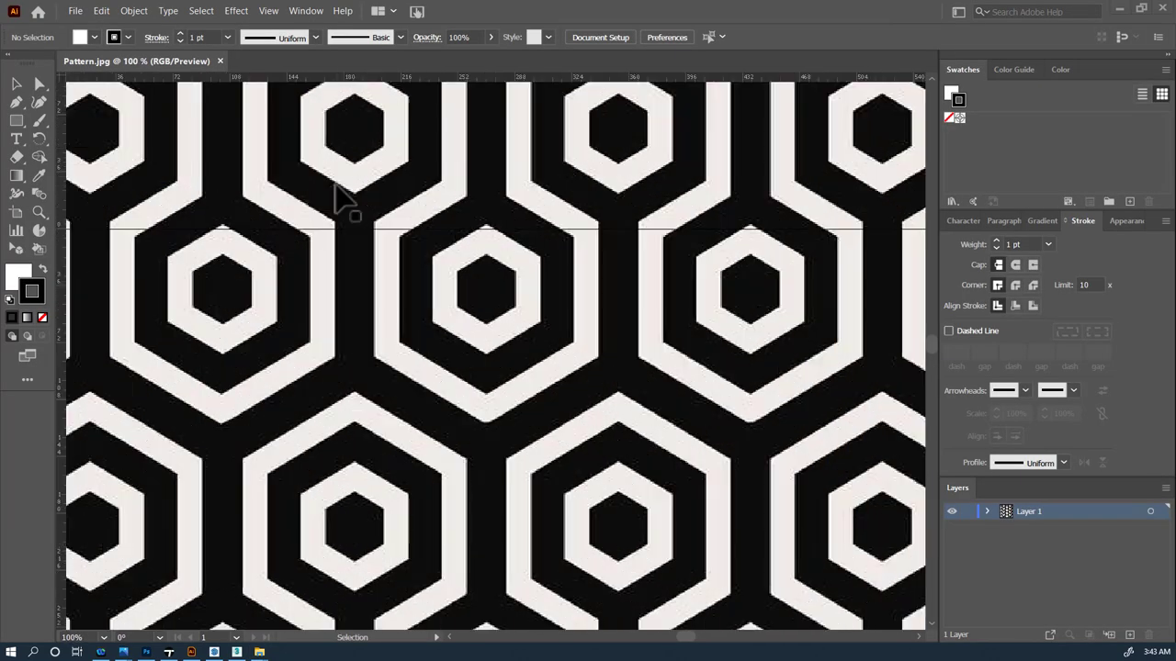
pyautogui.keyDown('alt'); pyautogui.scroll(6, 345, 197); pyautogui.keyUp('alt')
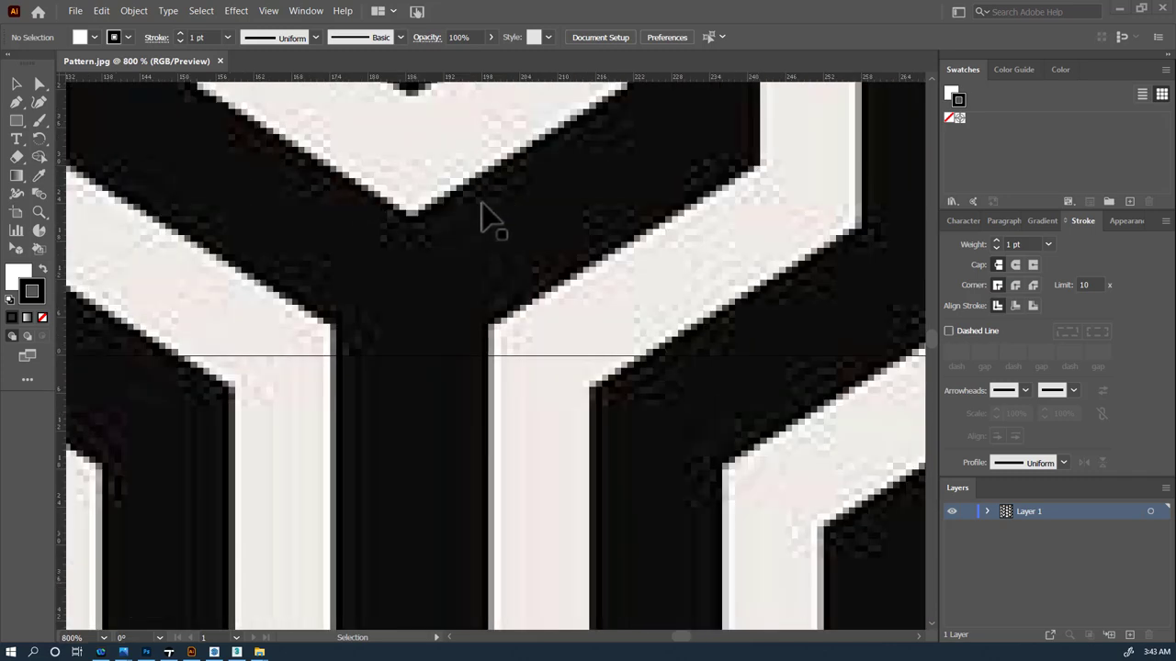
pyautogui.keyDown('alt'); pyautogui.scroll(-1, 482, 202); pyautogui.keyUp('alt')
pyautogui.press('space')
pyautogui.moveTo(720, 260); pyautogui.dragTo(548, 262)
pyautogui.moveTo(630, 267); pyautogui.dragTo(529, 251)
pyautogui.keyDown('alt'); pyautogui.scroll(-7, 609, 266); pyautogui.keyUp('alt')
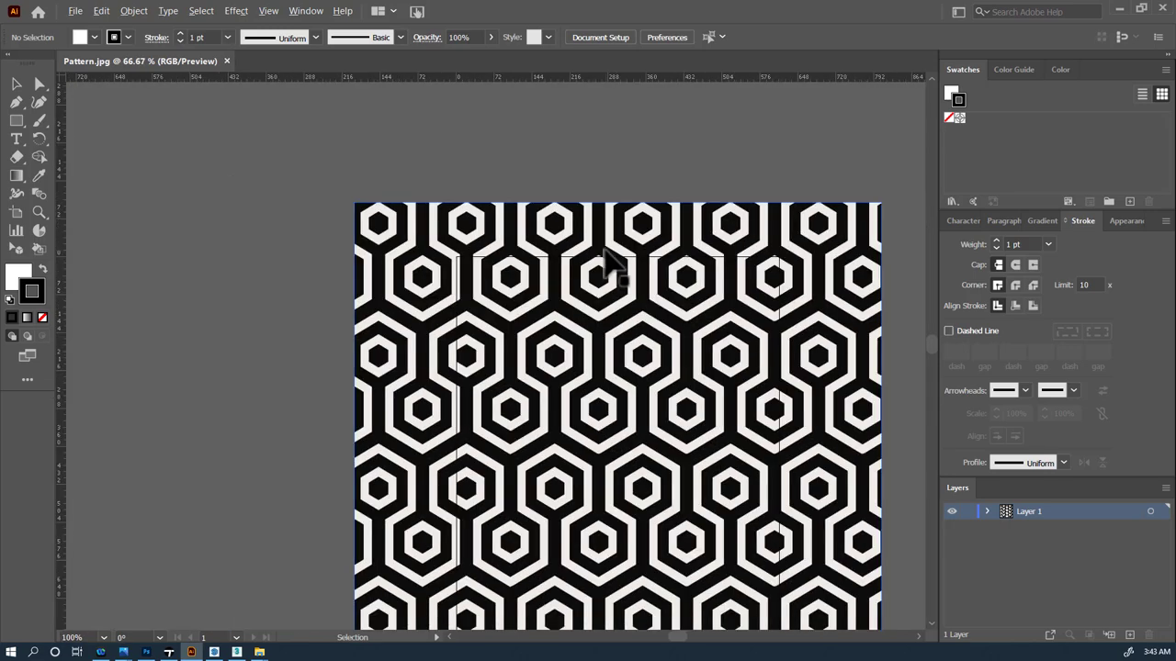
pyautogui.keyDown('alt'); pyautogui.scroll(1, 602, 252); pyautogui.keyUp('alt')
pyautogui.keyDown('alt'); pyautogui.scroll(-1, 533, 246); pyautogui.keyUp('alt')
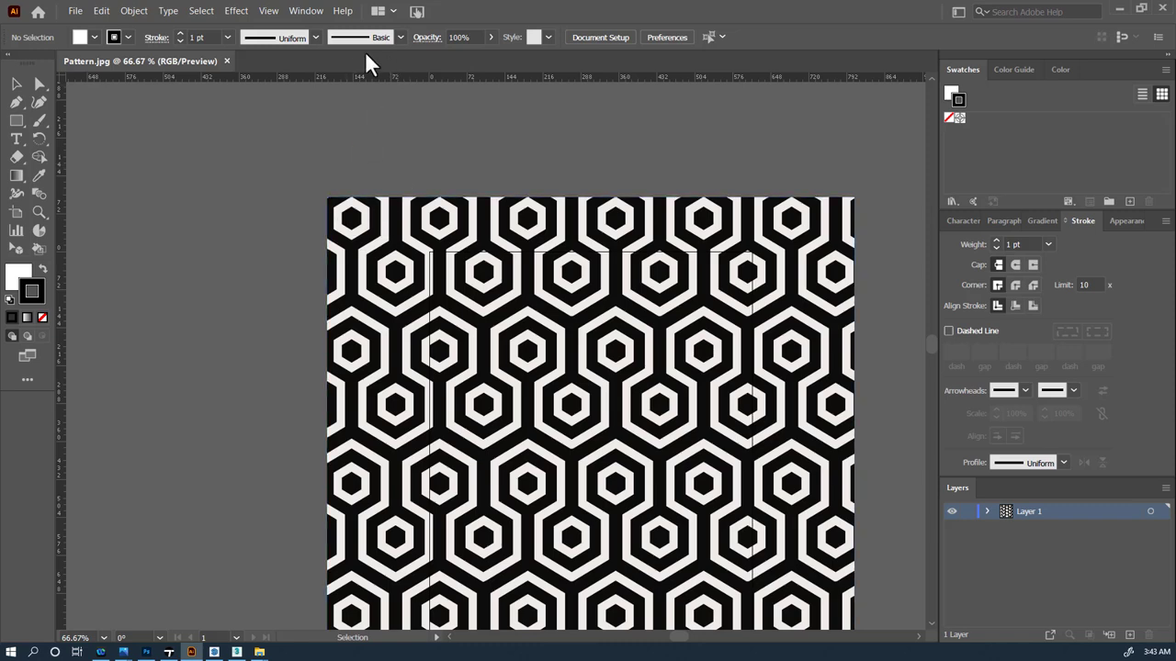
# Step: Display the Image Trace settings beside the artwork and select the pattern image for tracing
pyautogui.click(308, 11)
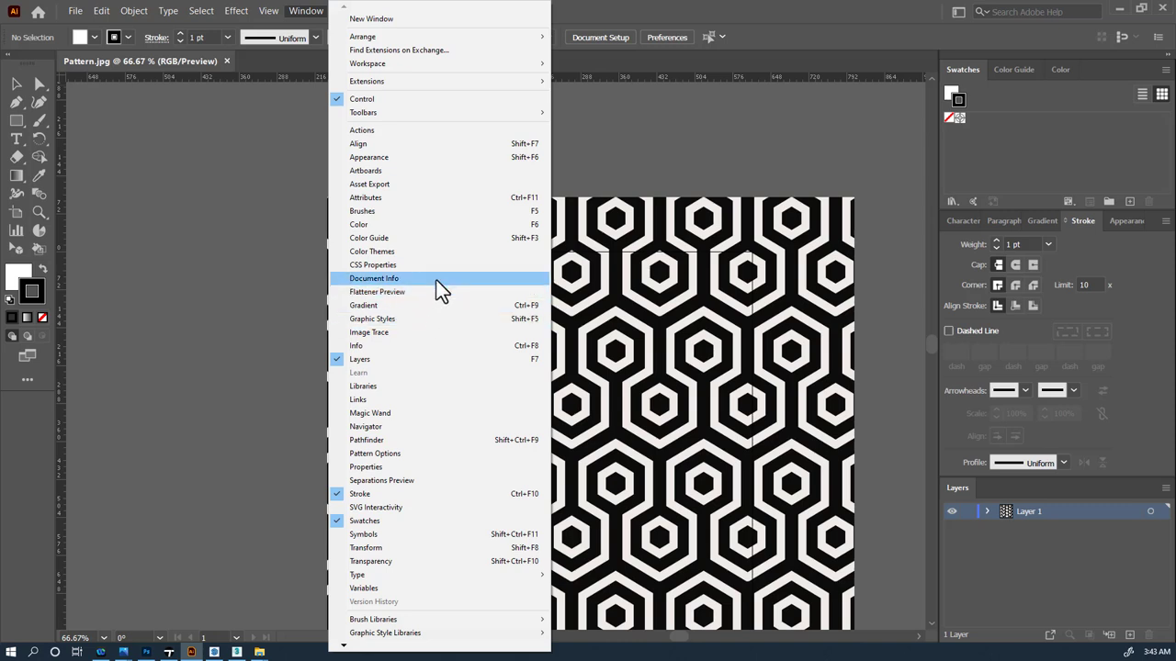
pyautogui.click(381, 333)
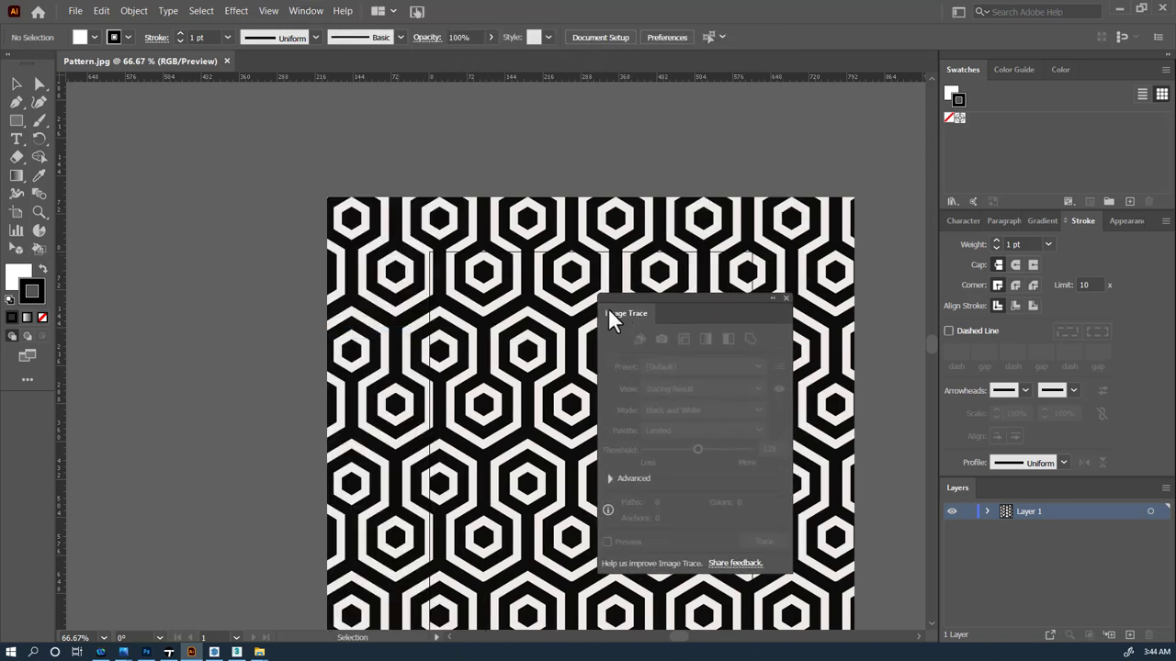
pyautogui.moveTo(579, 302)
pyautogui.mouseDown()
pyautogui.moveTo(167, 136)
pyautogui.moveTo(170, 146)
pyautogui.mouseUp()
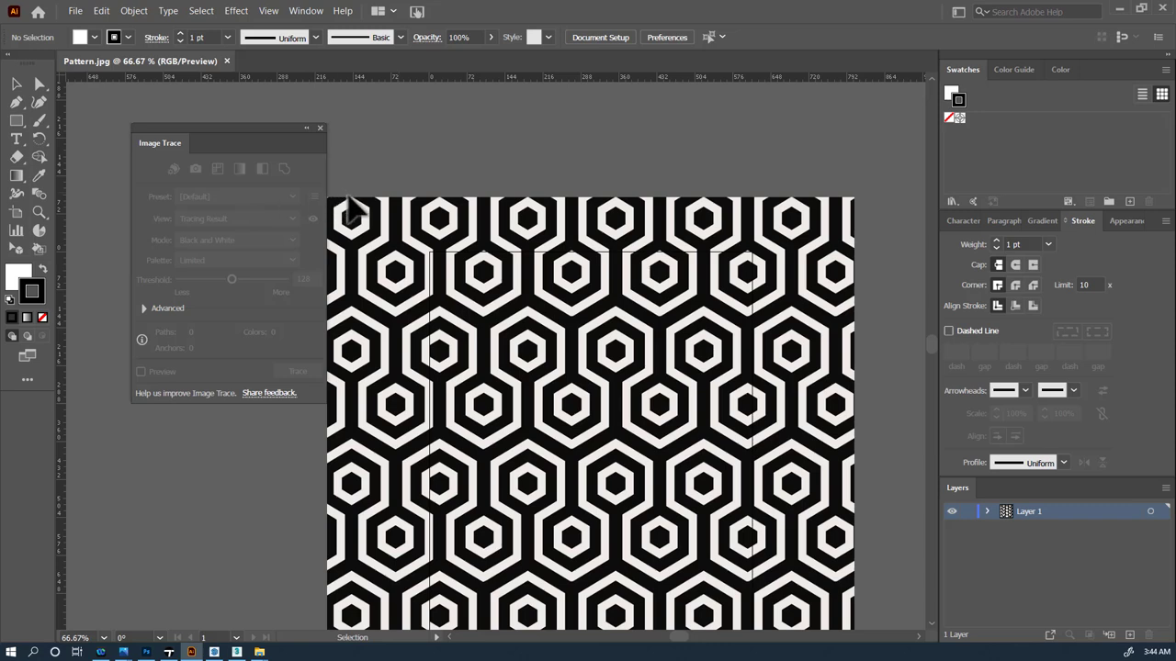
pyautogui.click(396, 200)
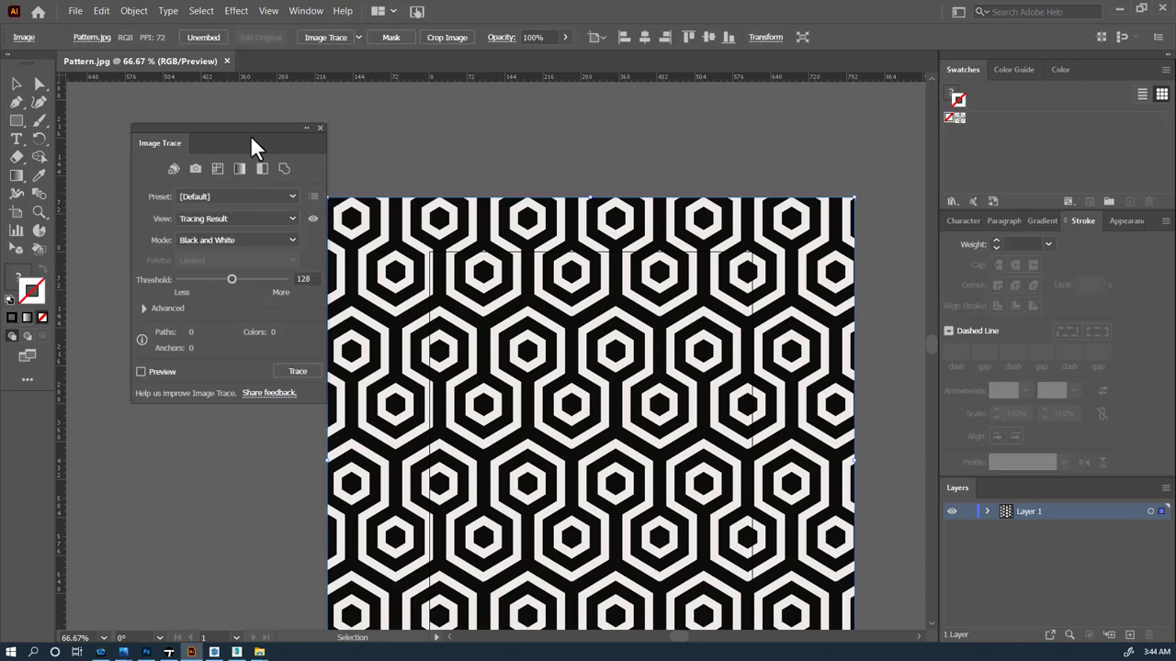
pyautogui.moveTo(239, 127); pyautogui.dragTo(213, 158)
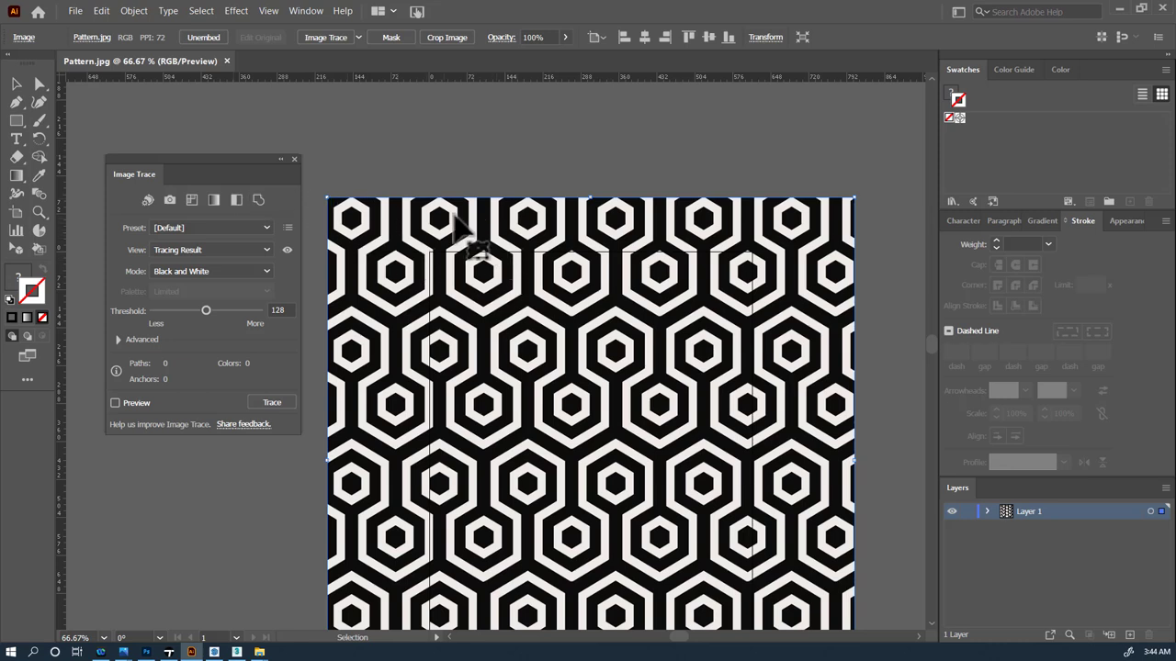
# Step: Try tracing the pattern image with the Auto-Color preset and inspect the corners of the traced hexagons
pyautogui.click(147, 200)
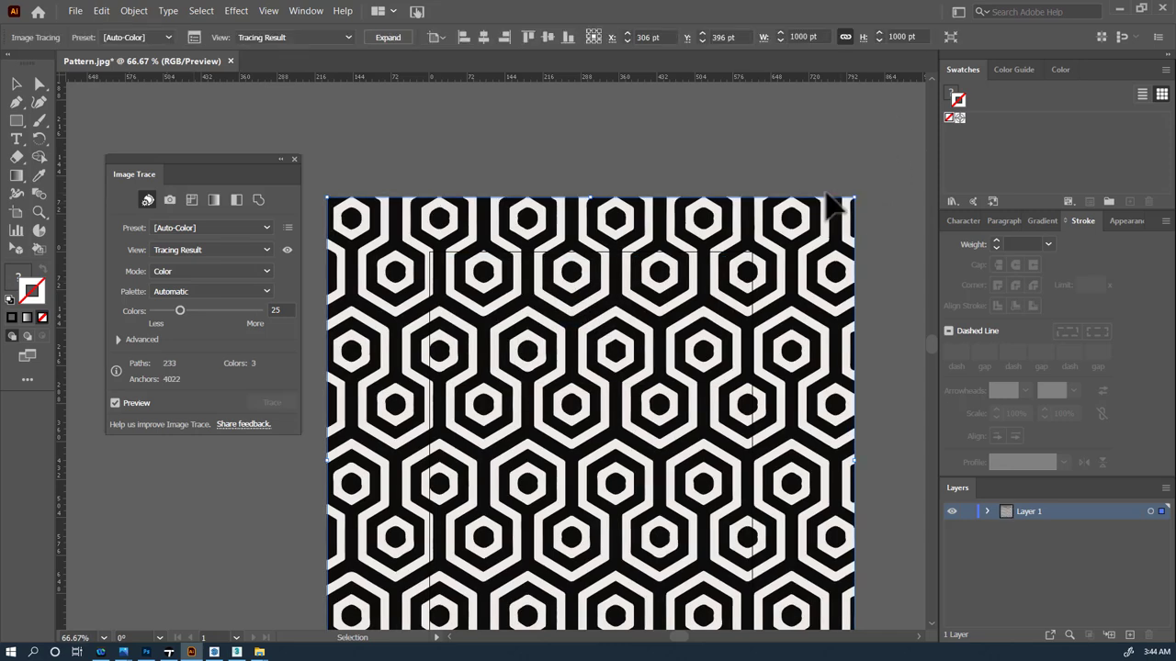
pyautogui.keyDown('alt'); pyautogui.scroll(1, 420, 328); pyautogui.keyUp('alt')
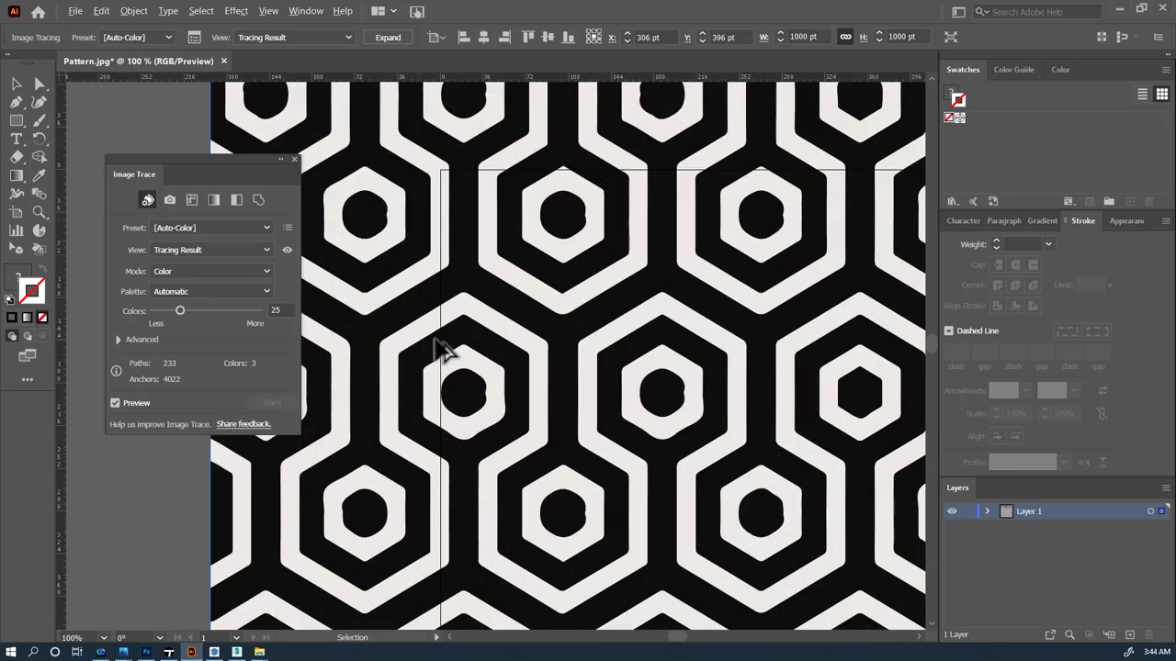
pyautogui.keyDown('alt'); pyautogui.scroll(5, 448, 347); pyautogui.keyUp('alt')
pyautogui.keyDown('alt'); pyautogui.scroll(-1, 450, 346); pyautogui.keyUp('alt')
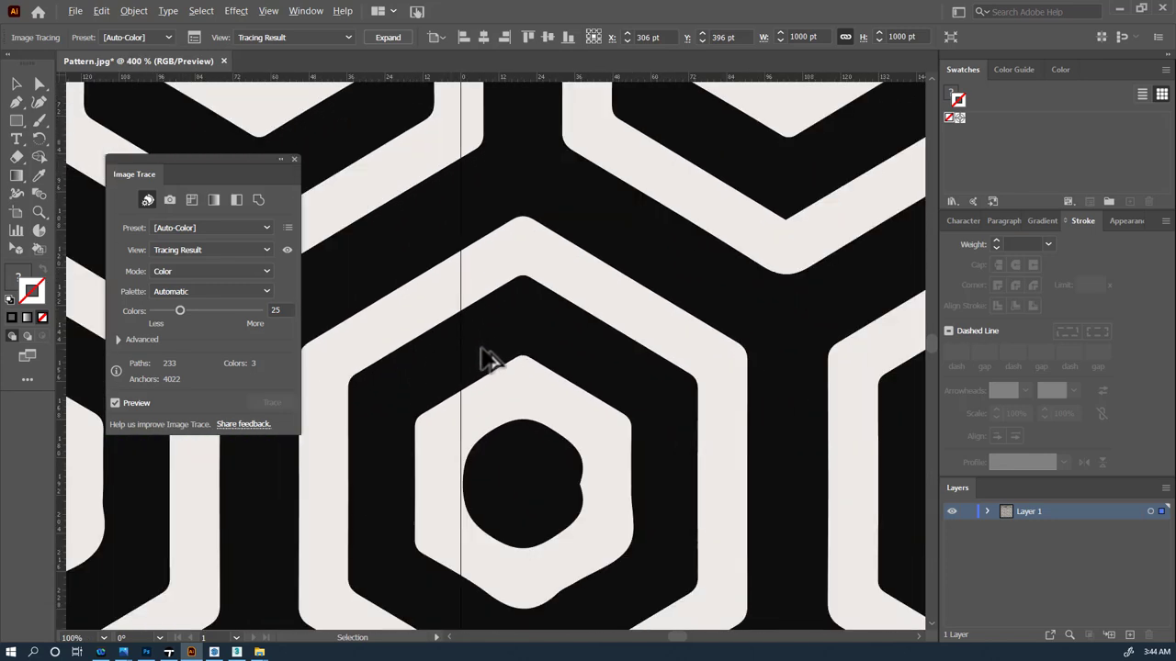
pyautogui.keyDown('alt'); pyautogui.scroll(-1, 517, 355); pyautogui.keyUp('alt')
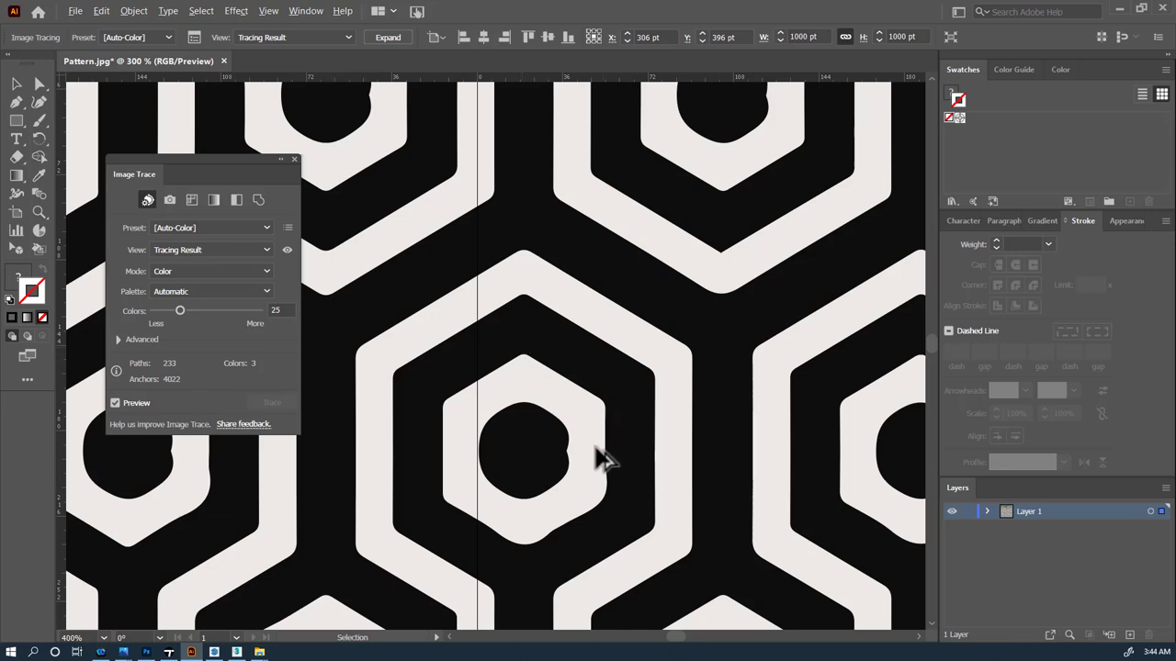
pyautogui.keyDown('alt'); pyautogui.scroll(2, 628, 523); pyautogui.keyUp('alt')
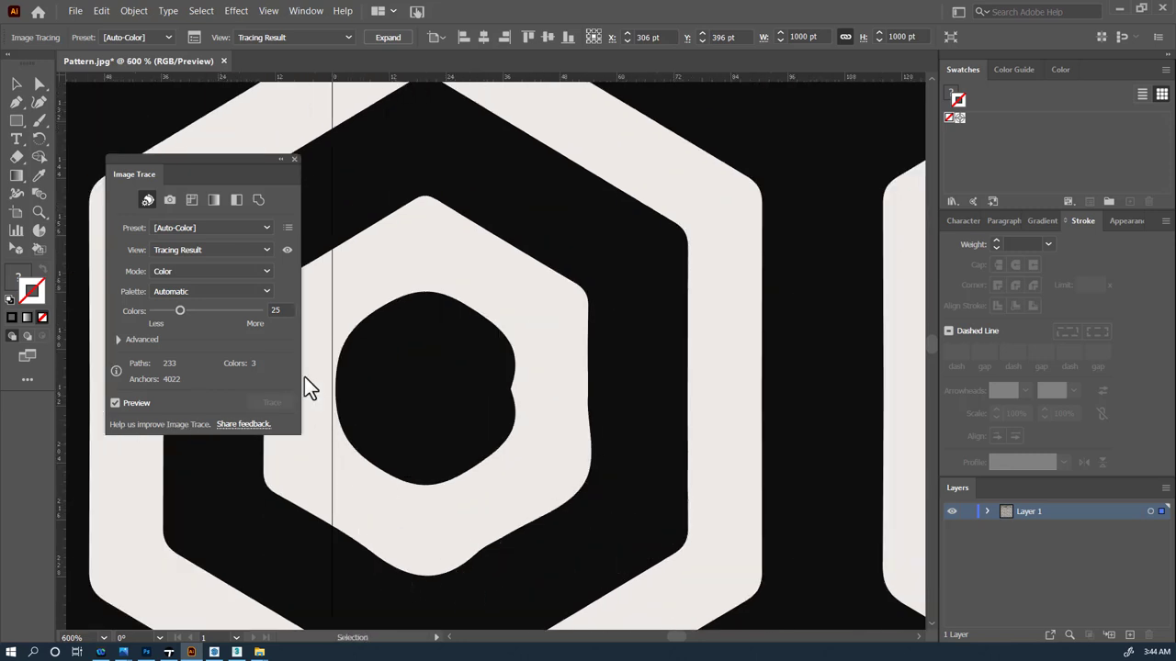
# Step: Try the Low Color trace preset on the pattern and check the traced edges up close
pyautogui.click(192, 200)
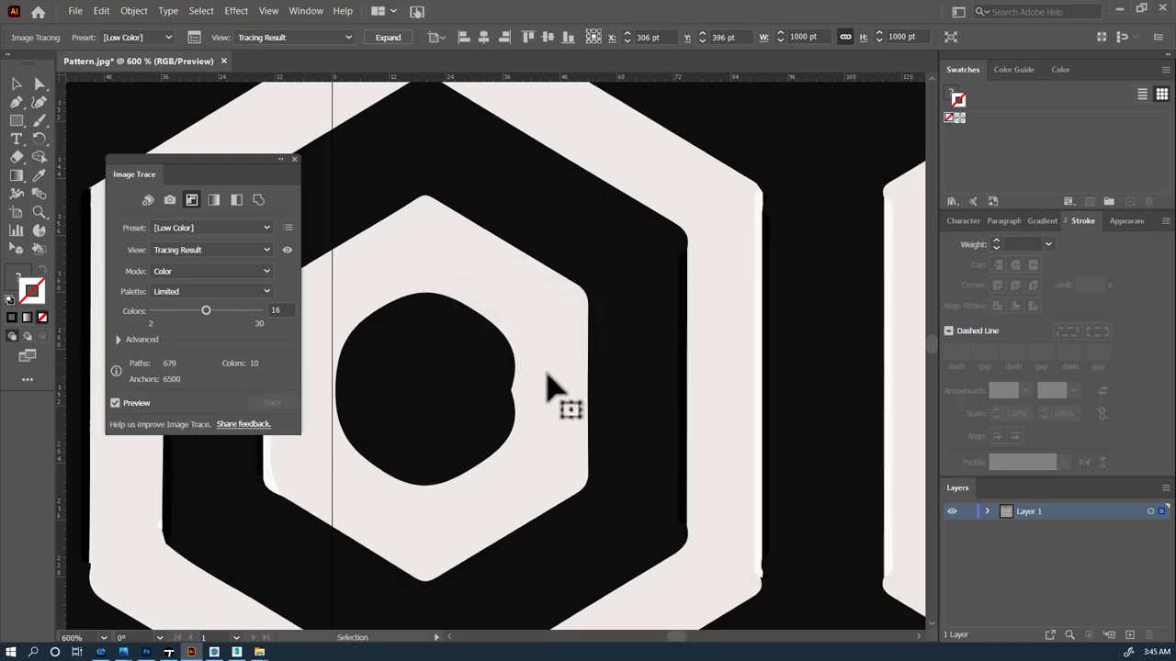
pyautogui.keyDown('alt'); pyautogui.scroll(-7, 558, 464); pyautogui.keyUp('alt')
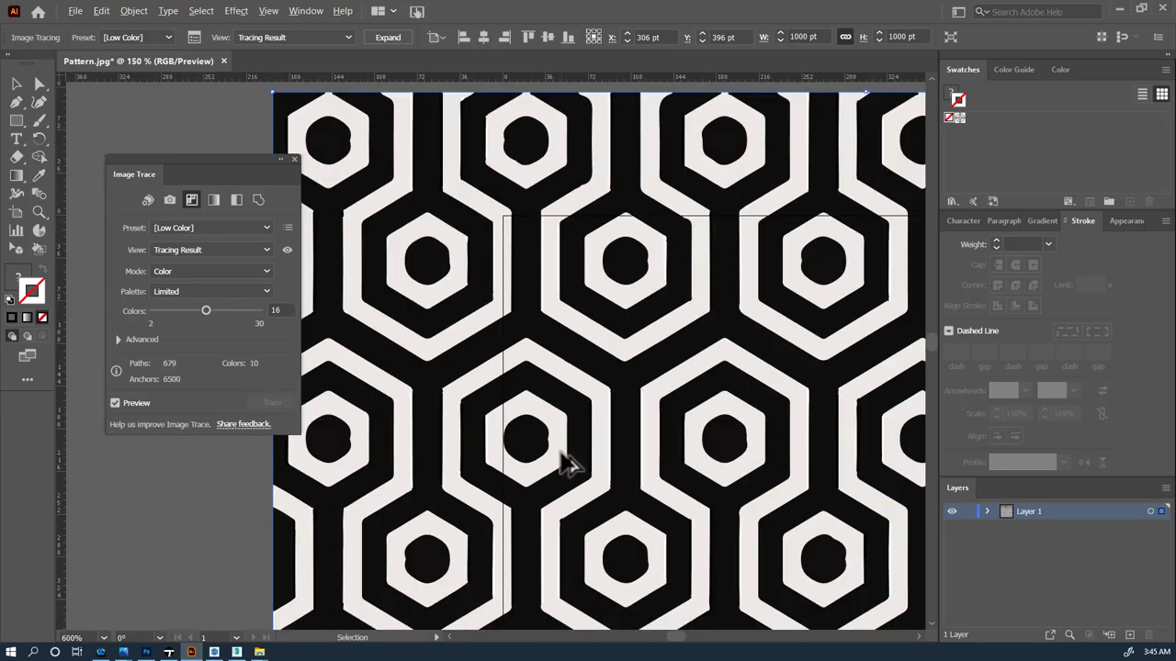
pyautogui.keyDown('alt'); pyautogui.scroll(8, 733, 496); pyautogui.keyUp('alt')
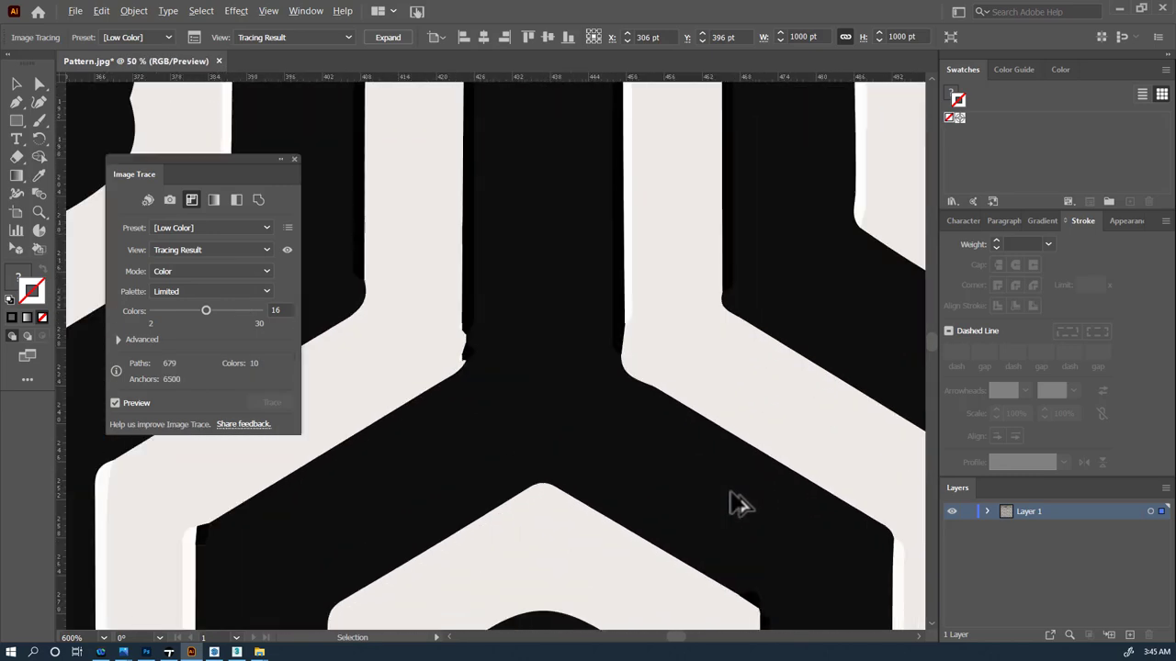
pyautogui.keyDown('alt'); pyautogui.scroll(-1, 733, 501); pyautogui.keyUp('alt')
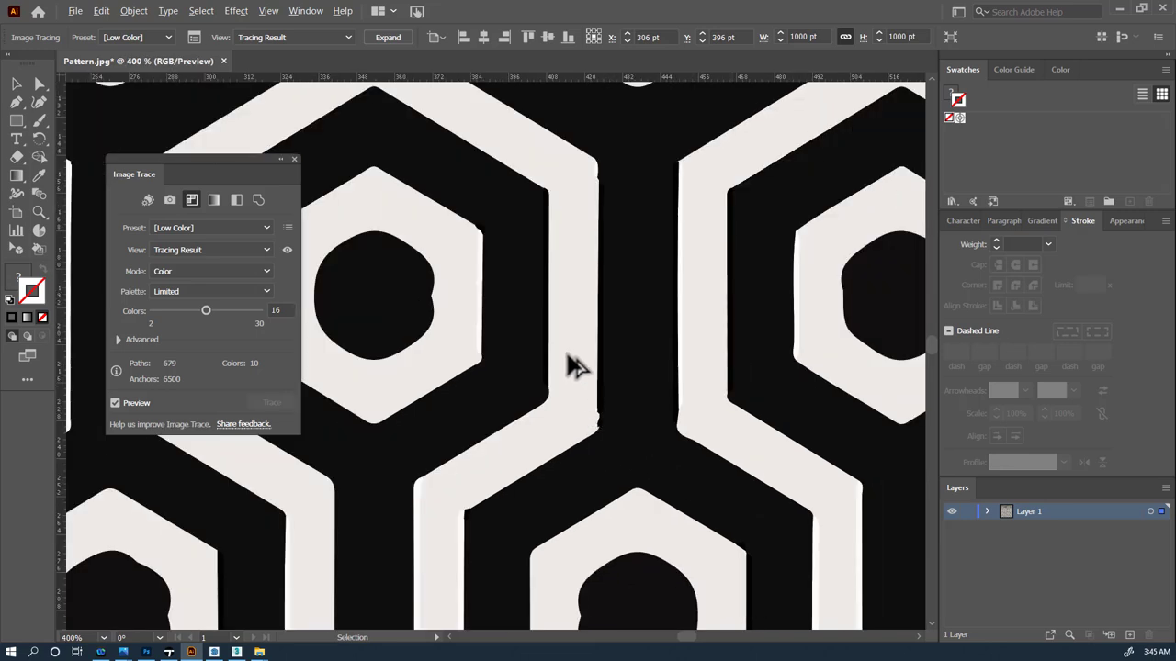
# Step: Try the Black & White trace preset on the pattern with thresholds of 224 and 89
pyautogui.click(239, 198)
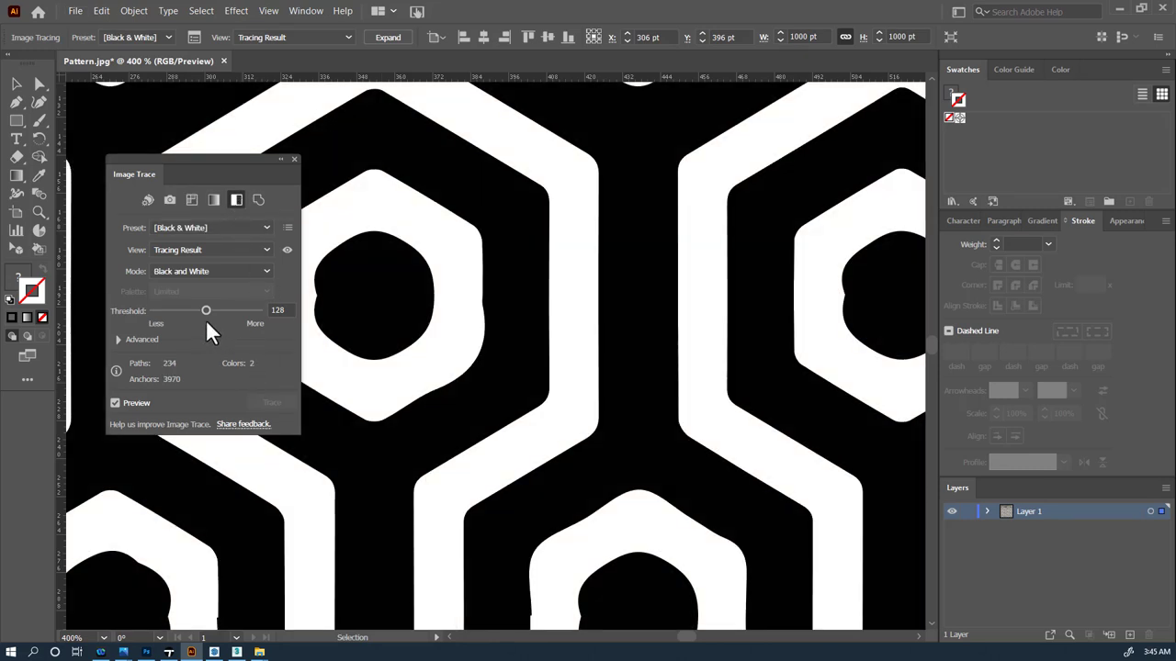
pyautogui.moveTo(206, 314); pyautogui.dragTo(173, 311)
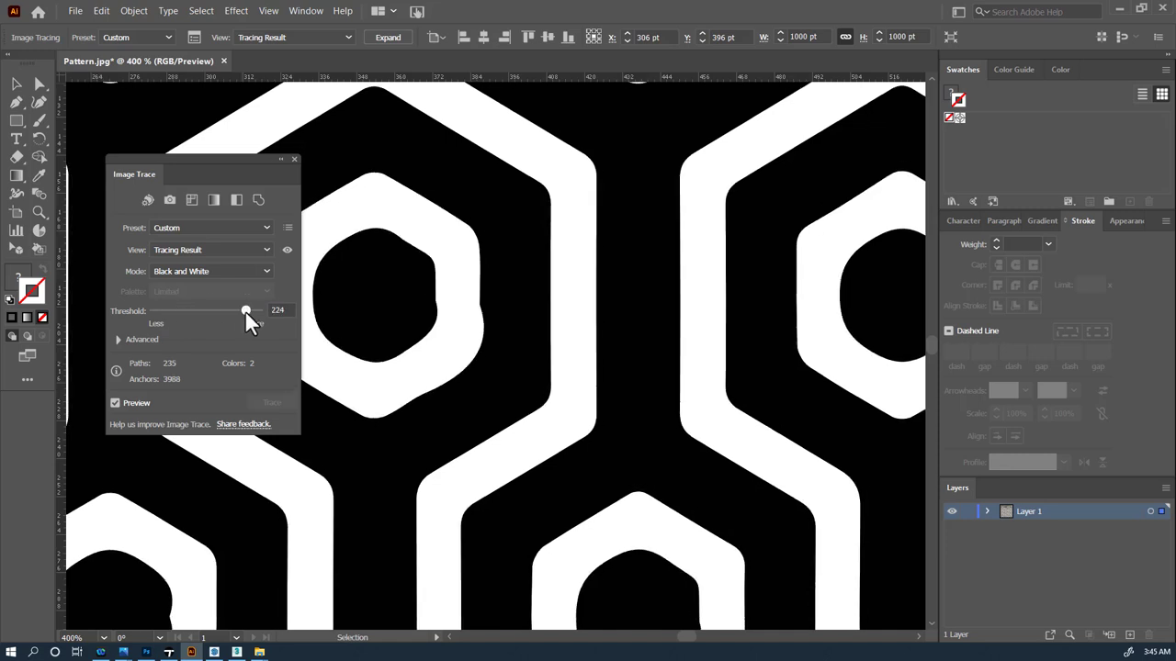
pyautogui.moveTo(245, 311); pyautogui.dragTo(189, 310)
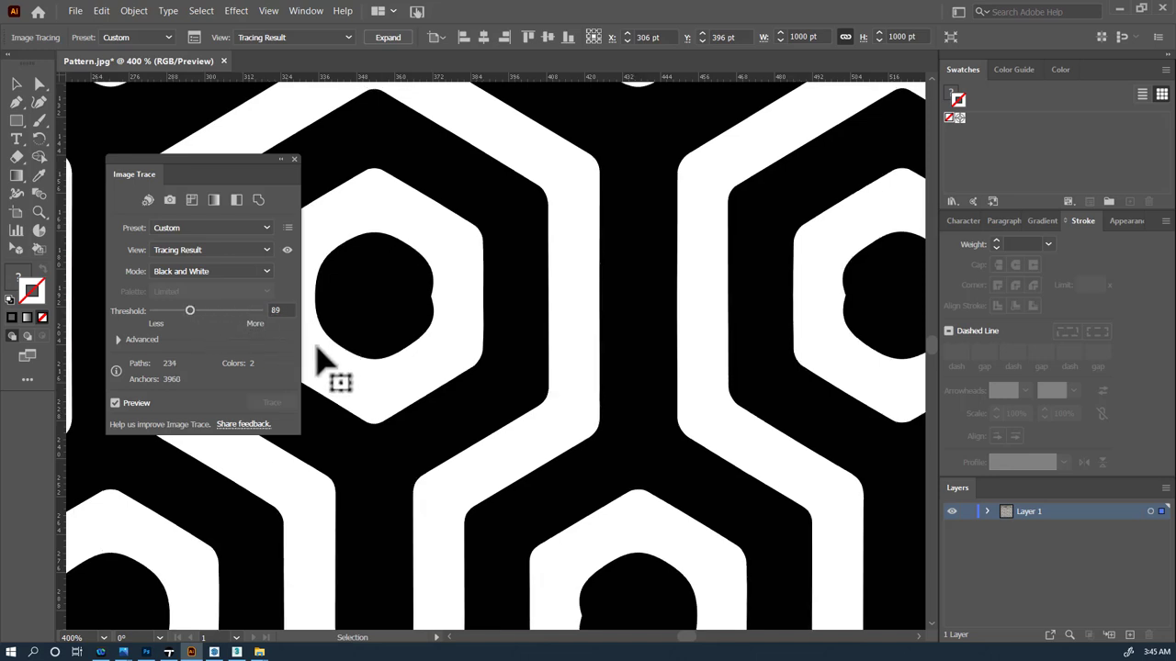
# Step: Try the Outline trace preset on the pattern and inspect the resulting lines
pyautogui.click(257, 200)
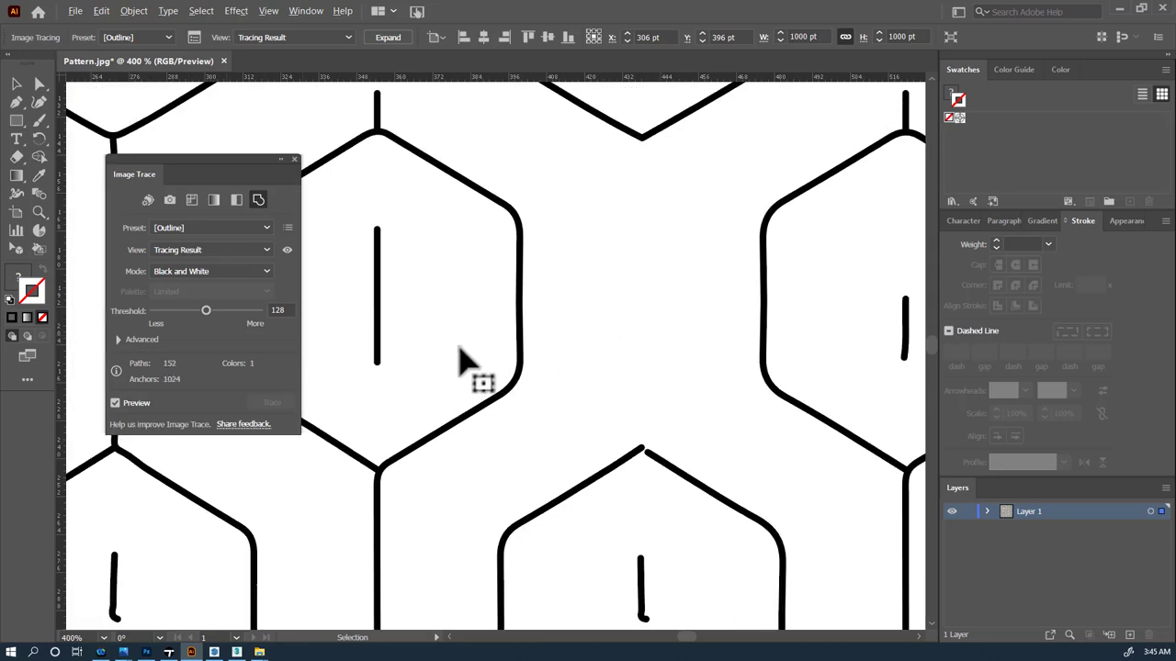
pyautogui.keyDown('alt'); pyautogui.scroll(-2, 463, 358); pyautogui.keyUp('alt')
pyautogui.keyDown('alt'); pyautogui.scroll(2, 463, 358); pyautogui.keyUp('alt')
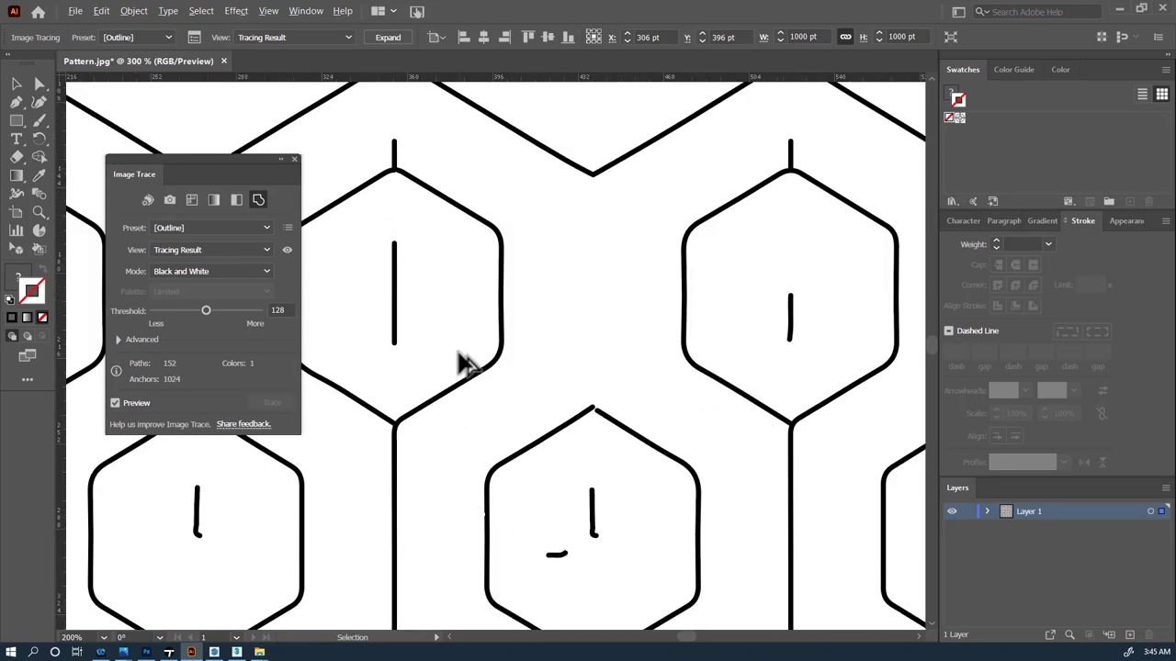
# Step: Trace the pattern with the Black & White preset at a threshold of 88 and check the whole result
pyautogui.click(236, 200)
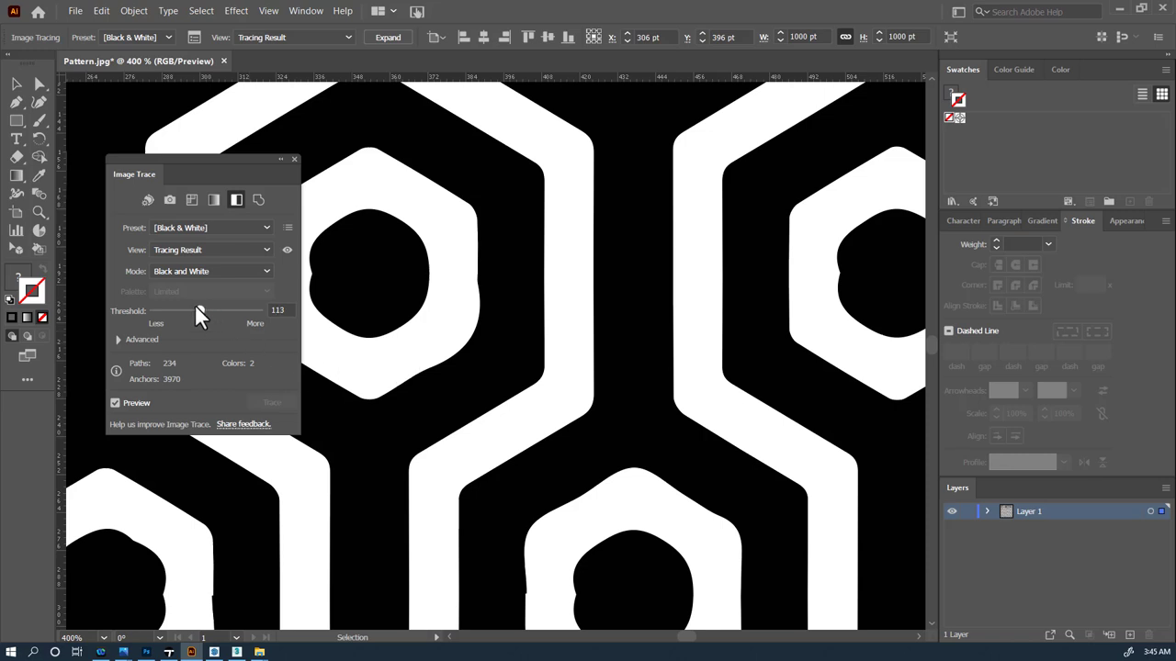
pyautogui.moveTo(195, 311); pyautogui.dragTo(187, 311)
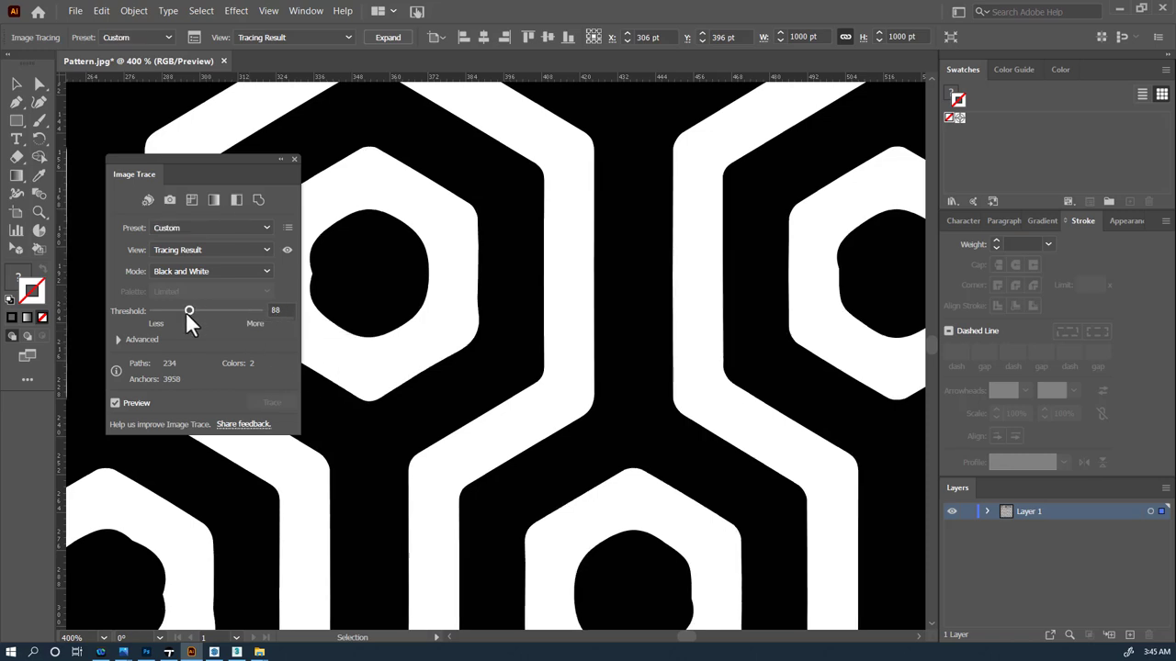
pyautogui.keyDown('alt'); pyautogui.scroll(-6, 496, 379); pyautogui.keyUp('alt')
pyautogui.keyDown('alt'); pyautogui.scroll(2, 502, 390); pyautogui.keyUp('alt')
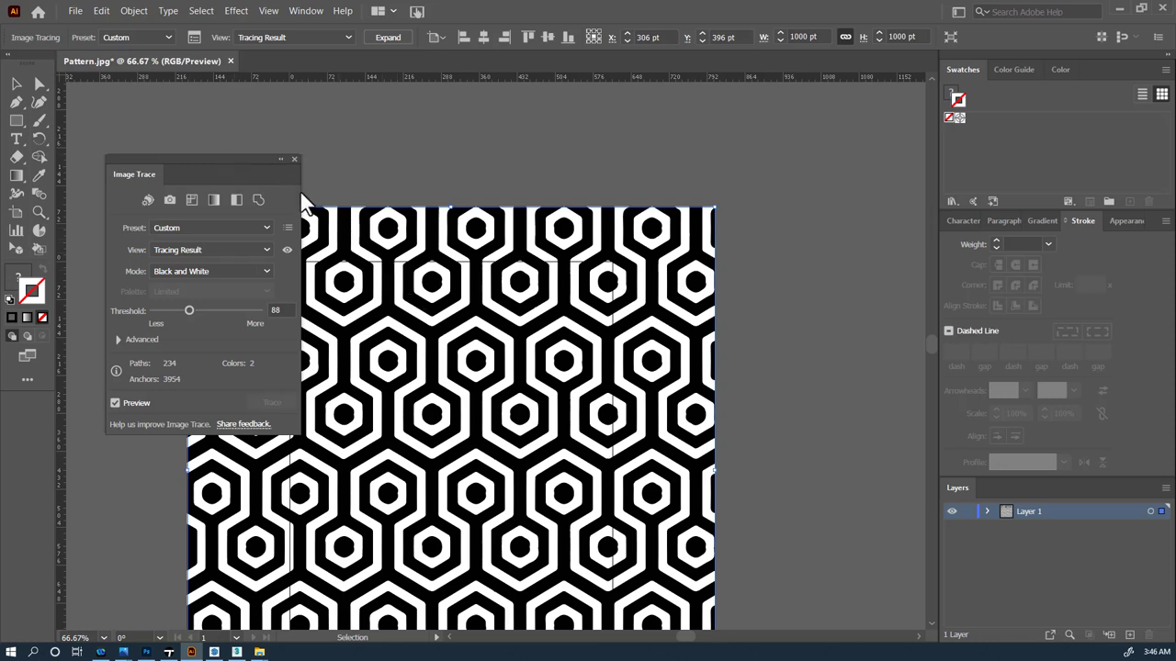
pyautogui.keyDown('alt'); pyautogui.scroll(1, 368, 255); pyautogui.keyUp('alt')
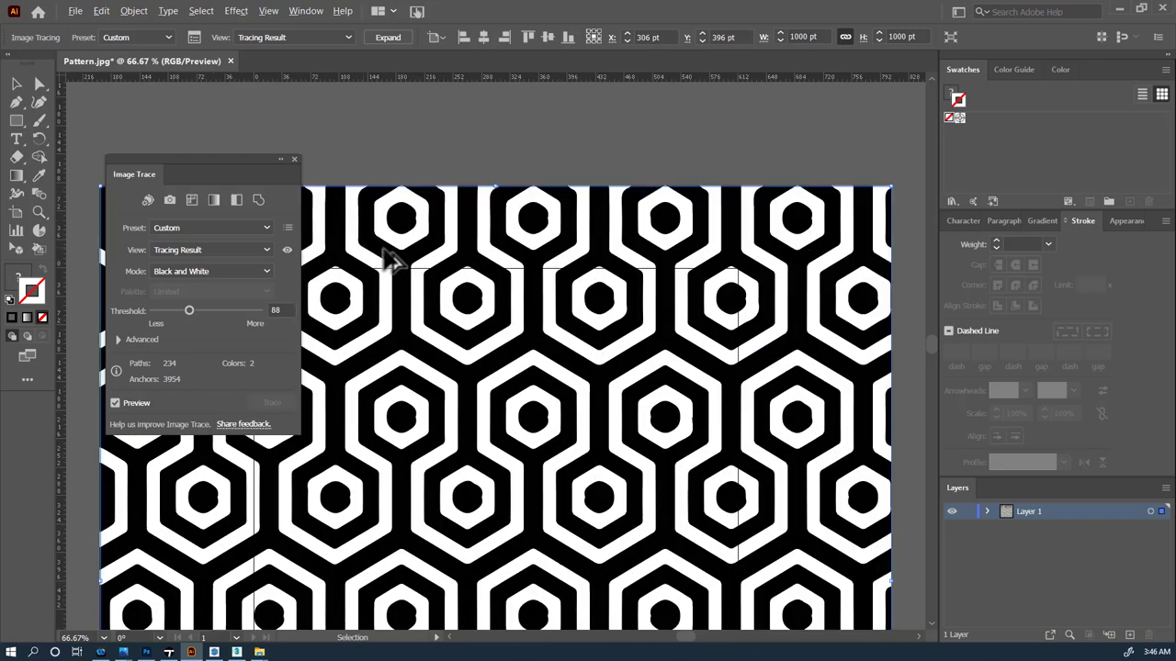
pyautogui.keyDown('alt'); pyautogui.scroll(-1, 389, 253); pyautogui.keyUp('alt')
pyautogui.moveTo(393, 258); pyautogui.dragTo(509, 171)
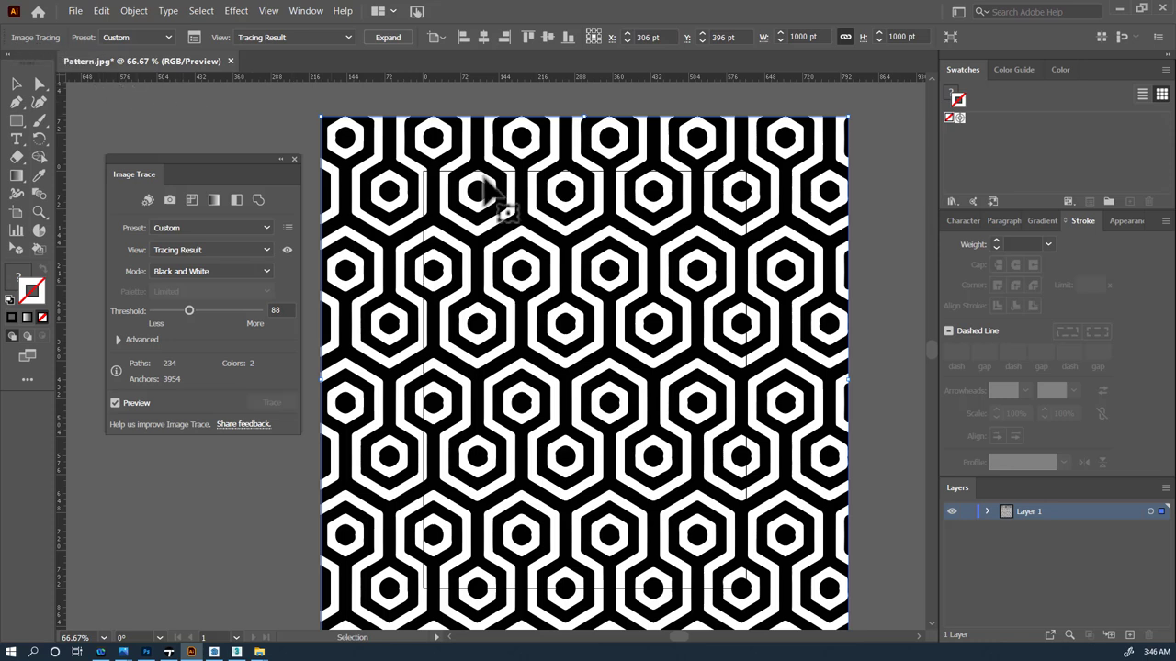
# Step: Expand the traced pattern into editable vector paths with both Object and Fill included
pyautogui.click(101, 11)
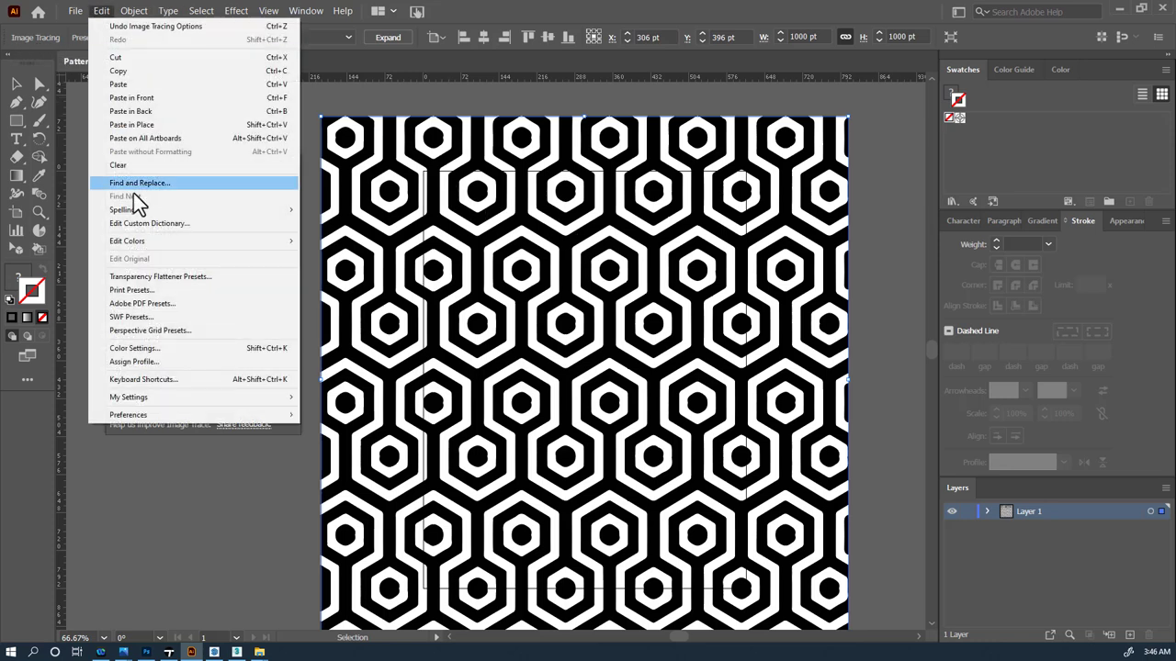
pyautogui.moveTo(147, 242)
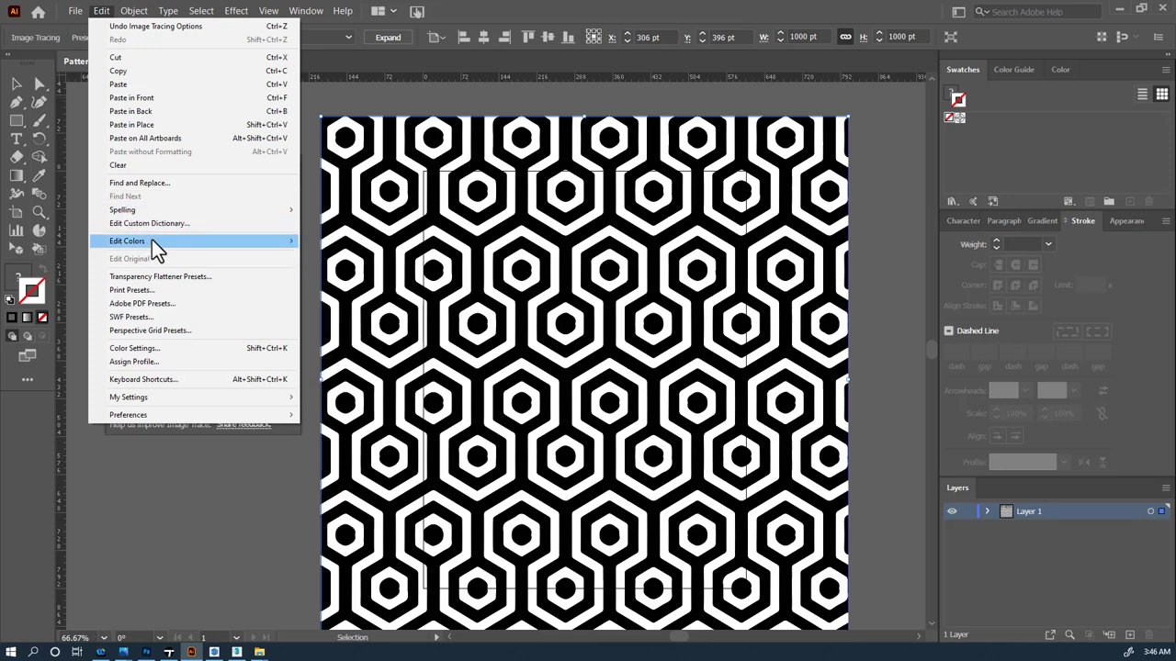
pyautogui.moveTo(148, 11)
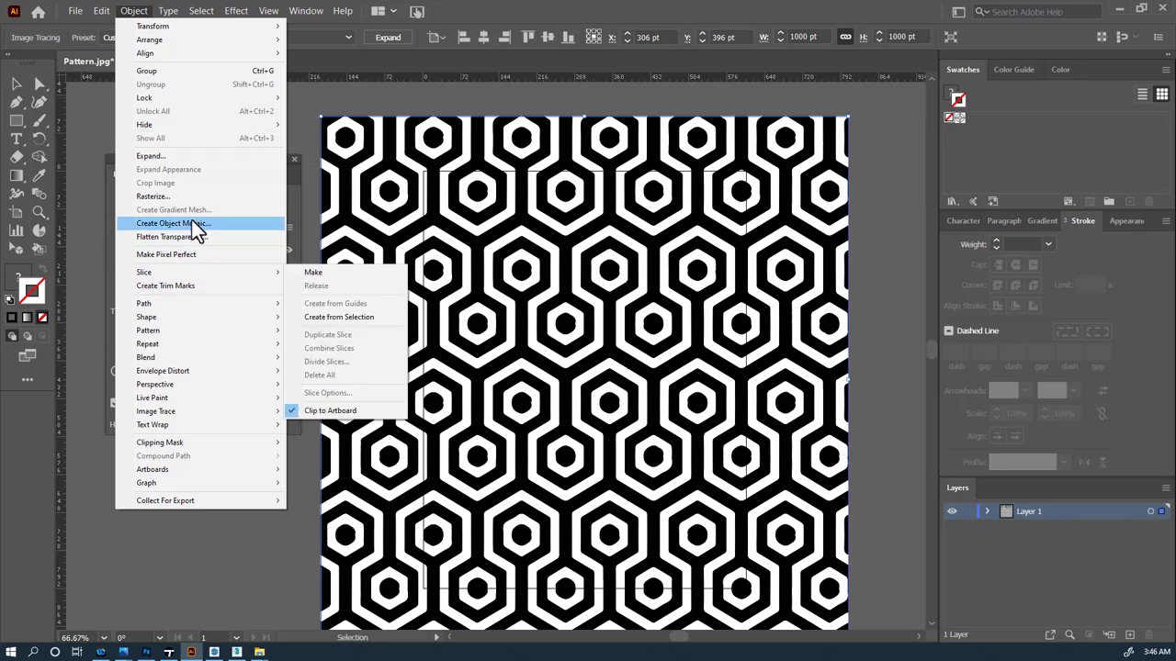
pyautogui.click(201, 157)
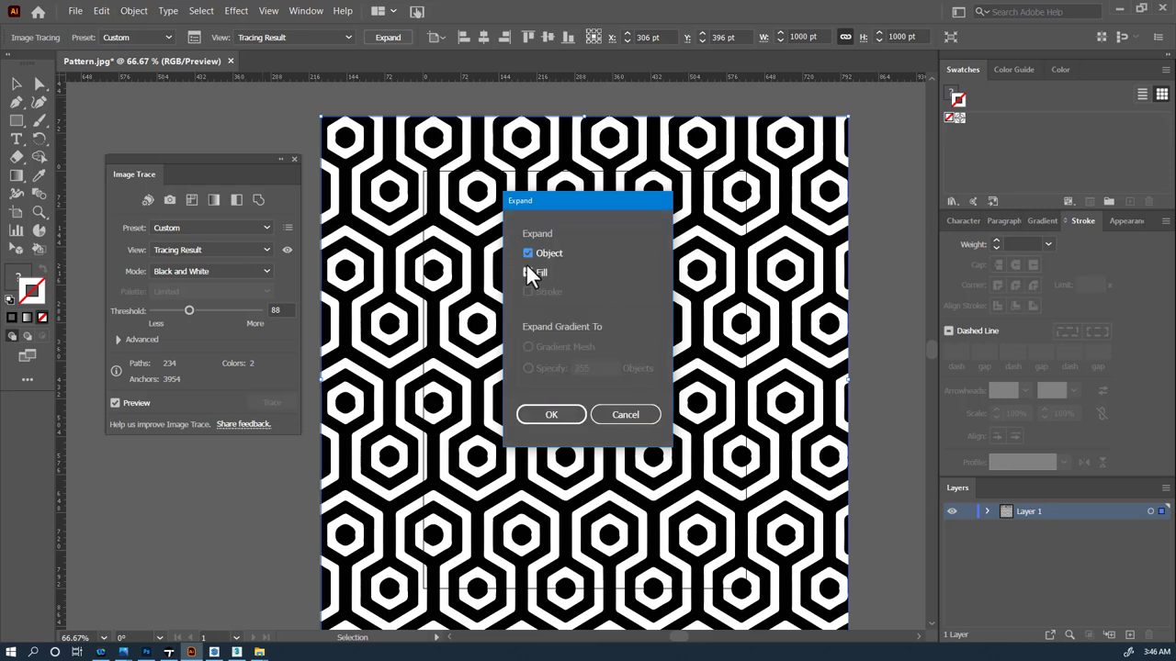
pyautogui.click(550, 415)
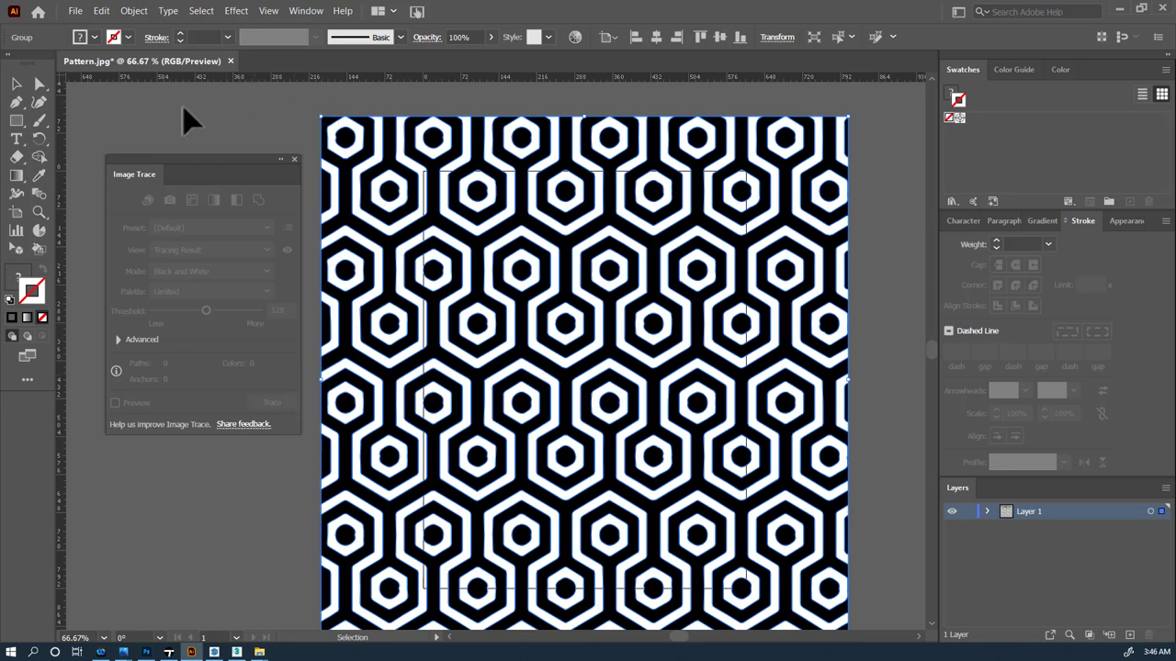
# Step: Try moving a corner anchor point of one white hexagon near the pattern's upper edge, and undo the moves
pyautogui.click(39, 81)
pyautogui.click(193, 105)
pyautogui.keyDown('alt'); pyautogui.scroll(3, 423, 179); pyautogui.keyUp('alt')
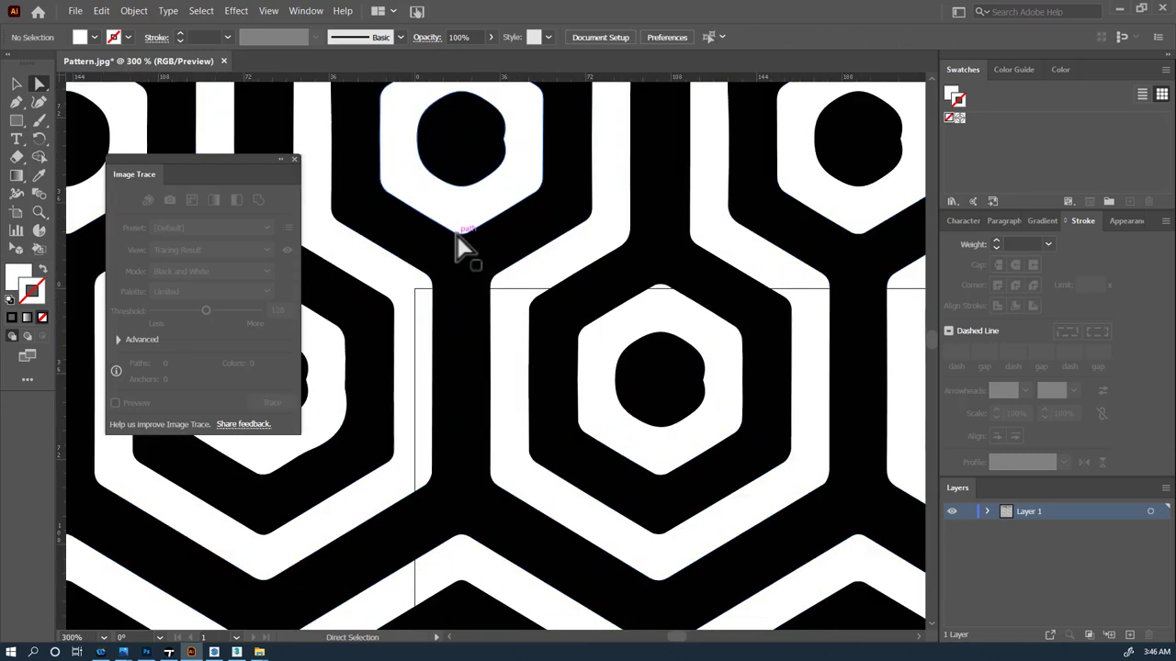
pyautogui.click(542, 204)
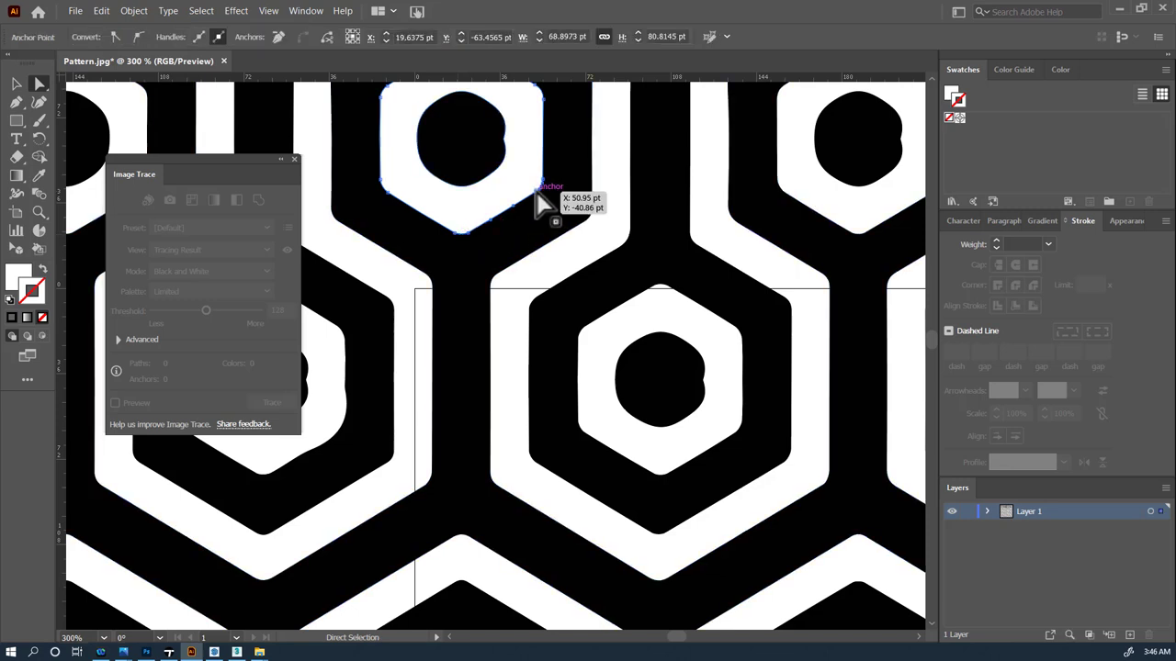
pyautogui.moveTo(538, 191); pyautogui.dragTo(541, 227)
pyautogui.moveTo(543, 182); pyautogui.dragTo(617, 242)
pyautogui.hotkey('ctrl', 'z')
pyautogui.hotkey('ctrl', 'z')
pyautogui.keyDown('alt'); pyautogui.scroll(-8, 606, 243); pyautogui.keyUp('alt')
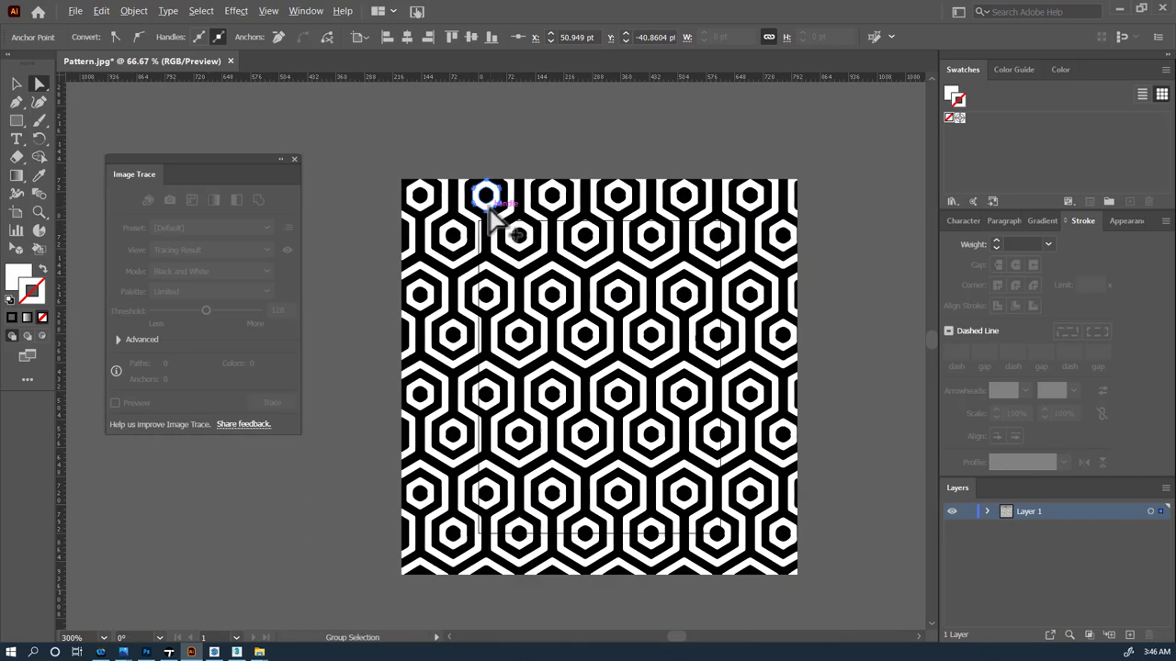
pyautogui.keyDown('alt'); pyautogui.scroll(2, 472, 144); pyautogui.keyUp('alt')
pyautogui.click(418, 147)
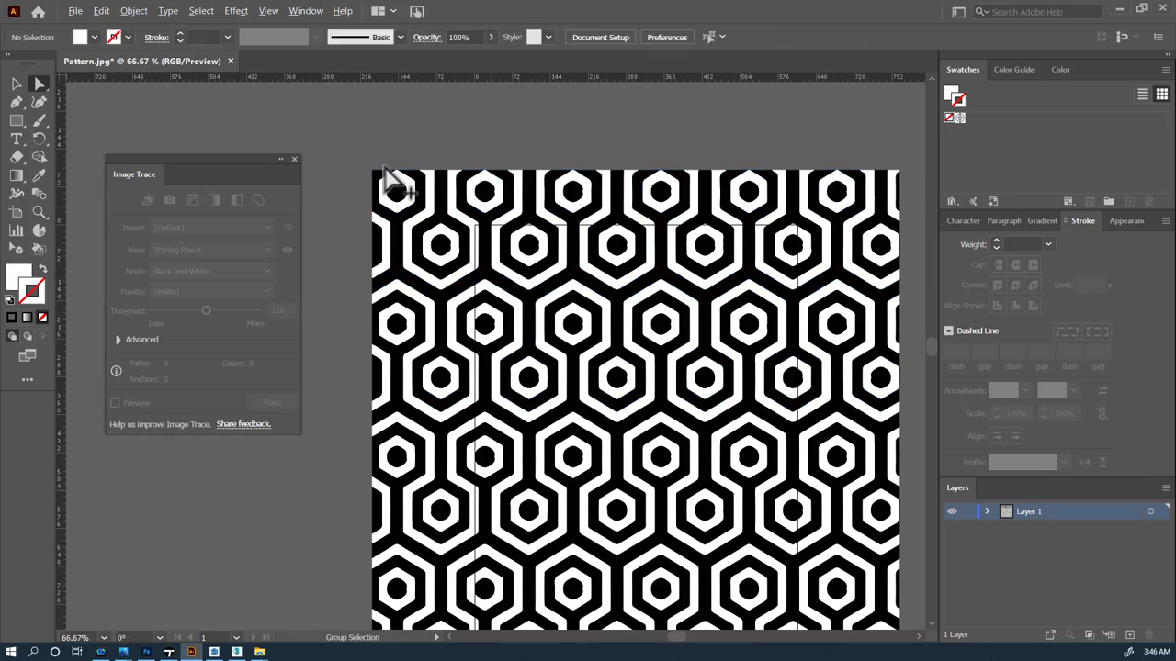
# Step: Save the artwork as "Pattern for 3d import.ai" in Adobe Illustrator format in the Pattern to 3D folder
pyautogui.click(82, 14)
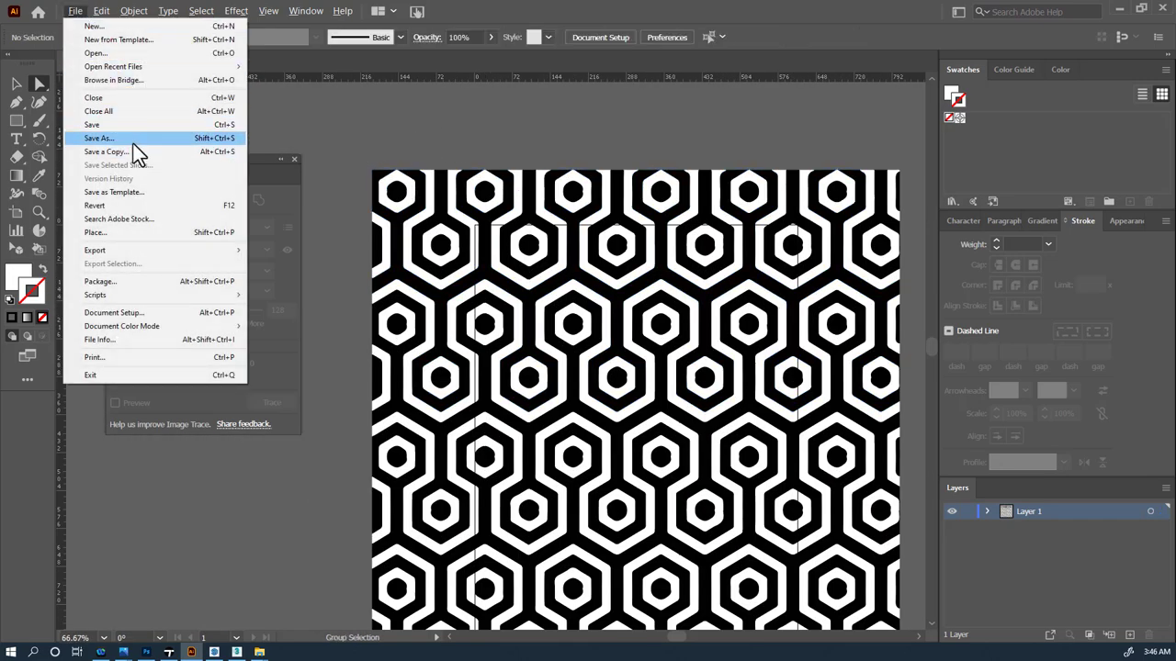
pyautogui.click(136, 137)
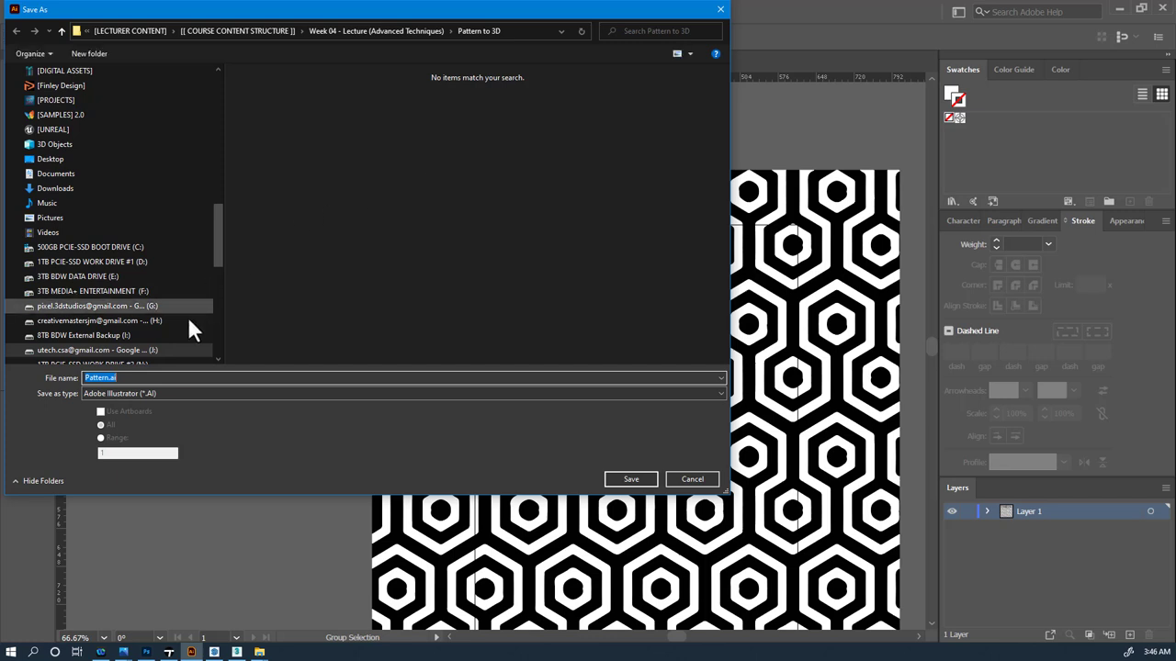
pyautogui.click(190, 392)
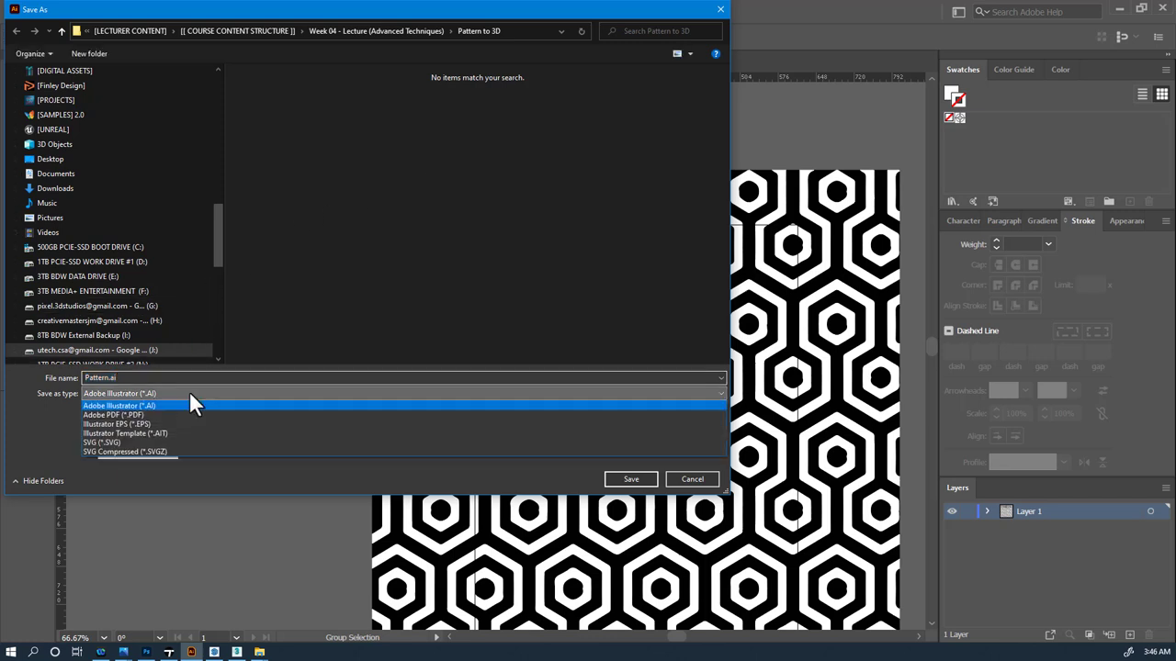
pyautogui.click(154, 401)
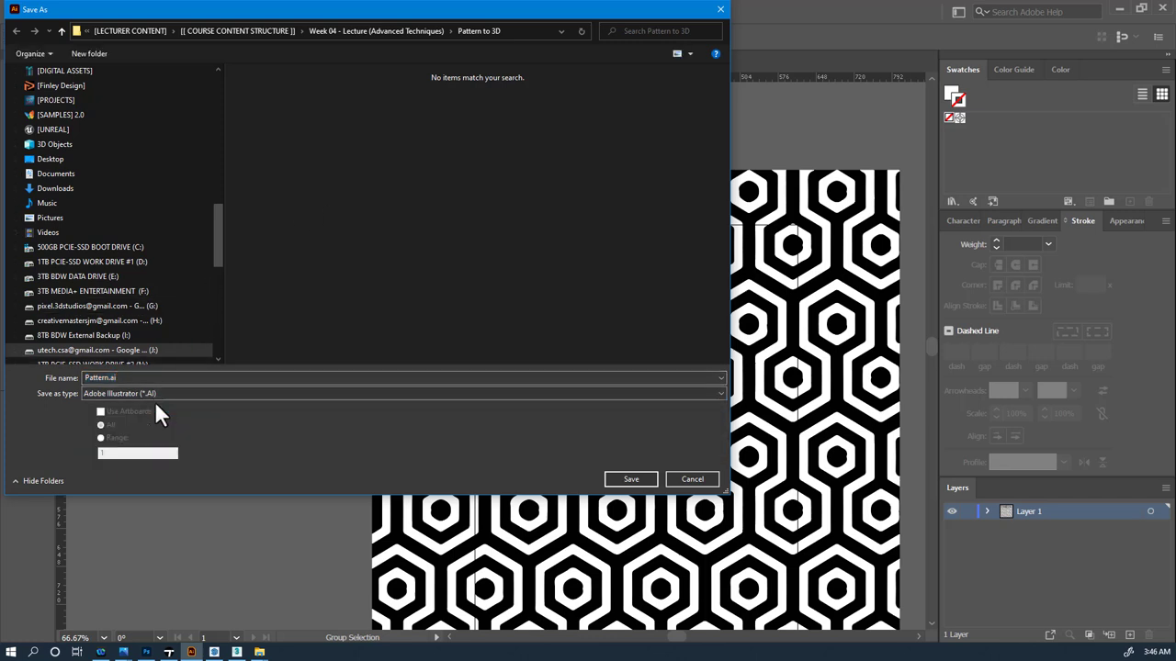
pyautogui.doubleClick(103, 379)
pyautogui.click(108, 380)
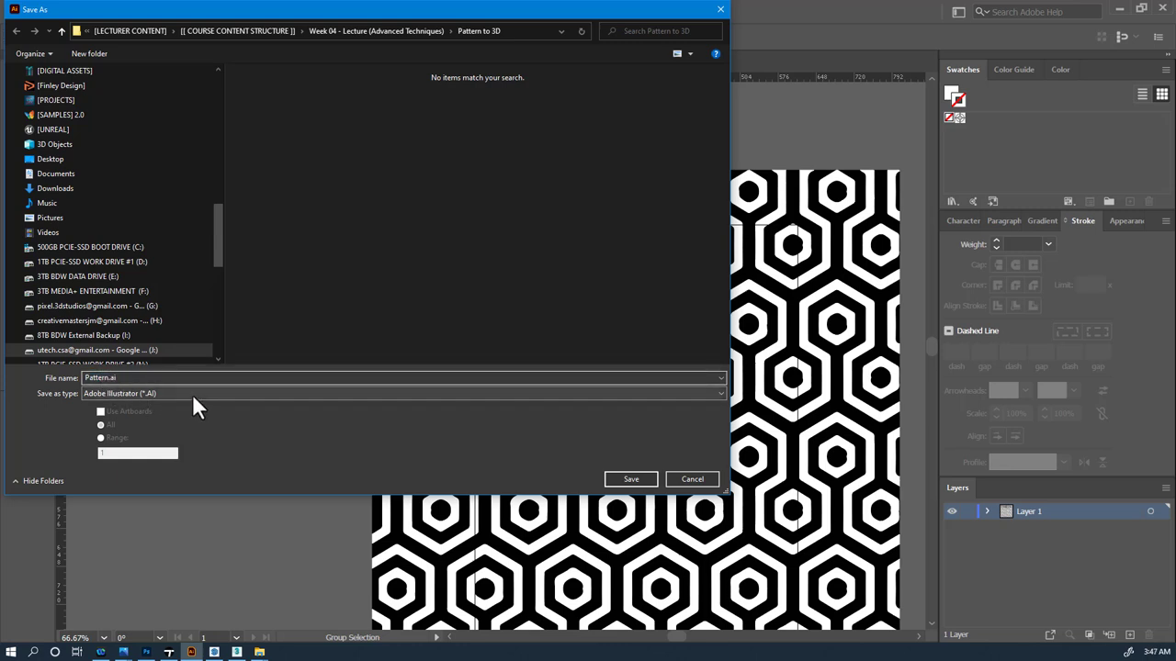
pyautogui.write('for ')
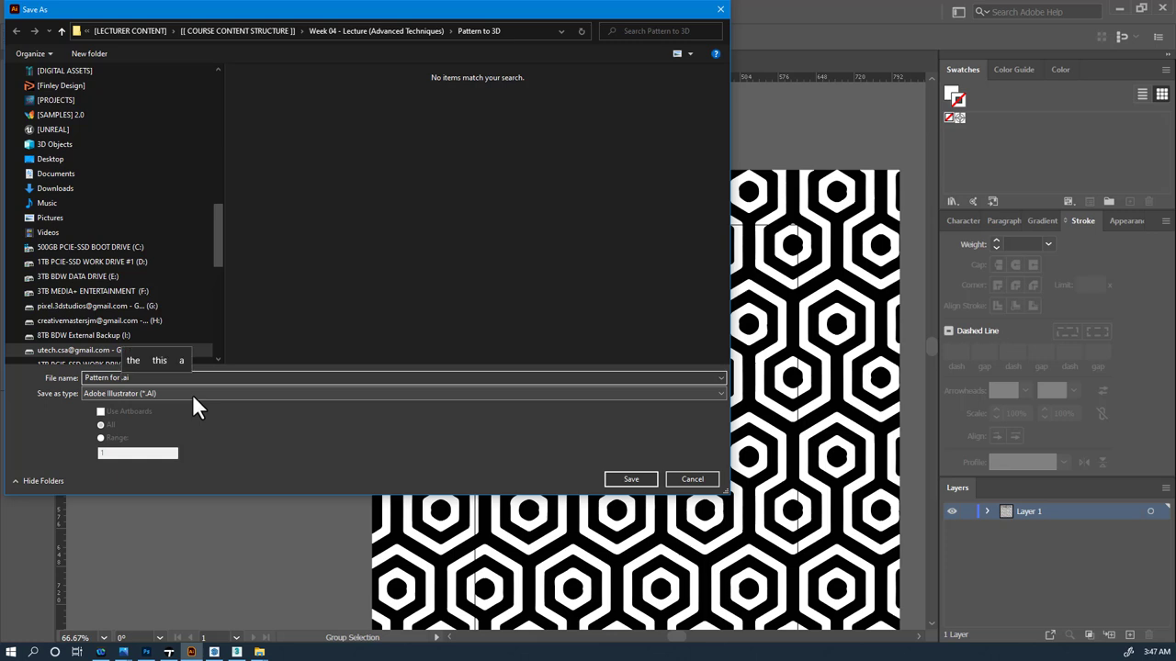
pyautogui.write('3d import')
pyautogui.click(622, 478)
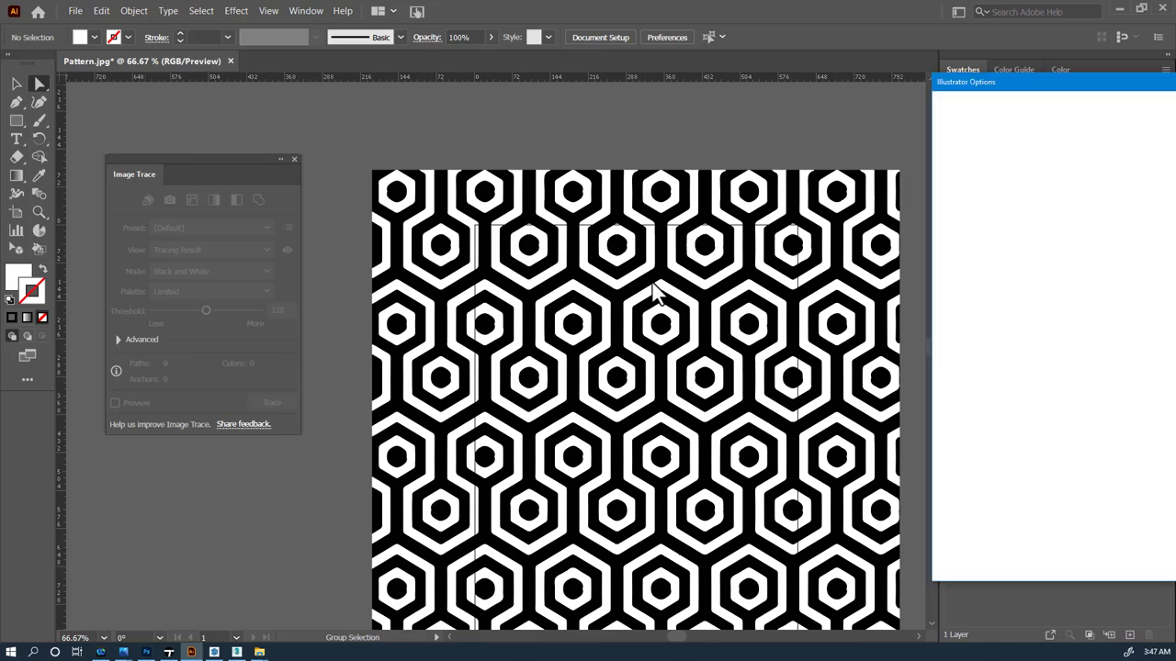
# Step: Choose an older legacy Illustrator version for the AI file, keep the other save options and accept the compatibility notice
pyautogui.moveTo(1093, 81); pyautogui.dragTo(611, 144)
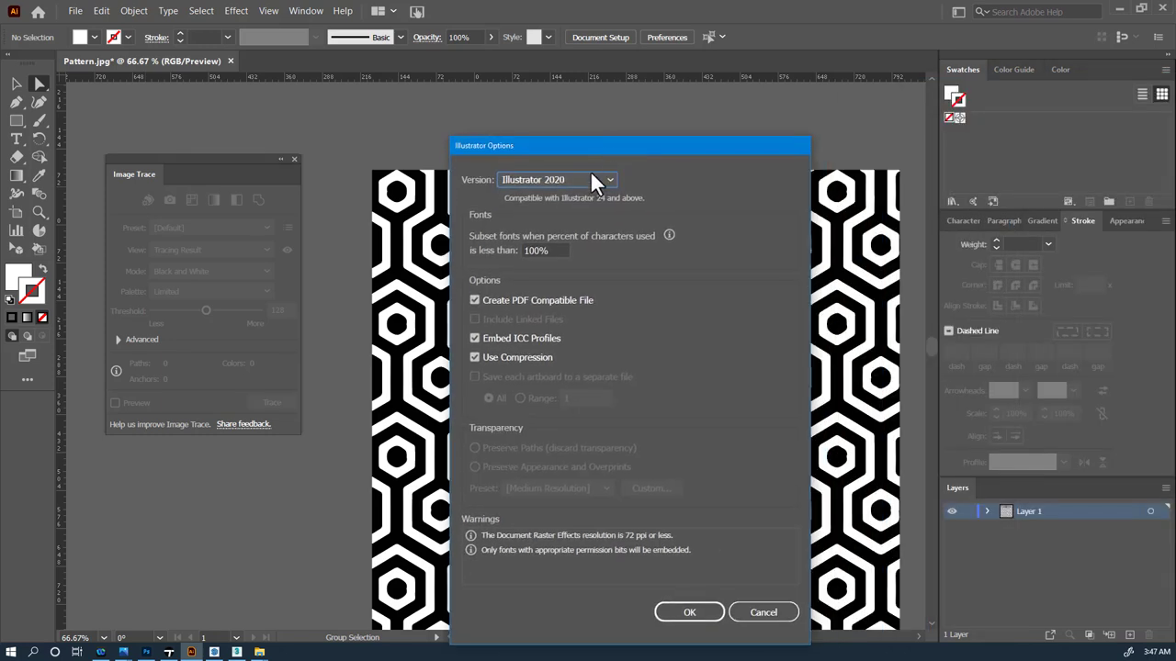
pyautogui.click(588, 179)
pyautogui.click(544, 403)
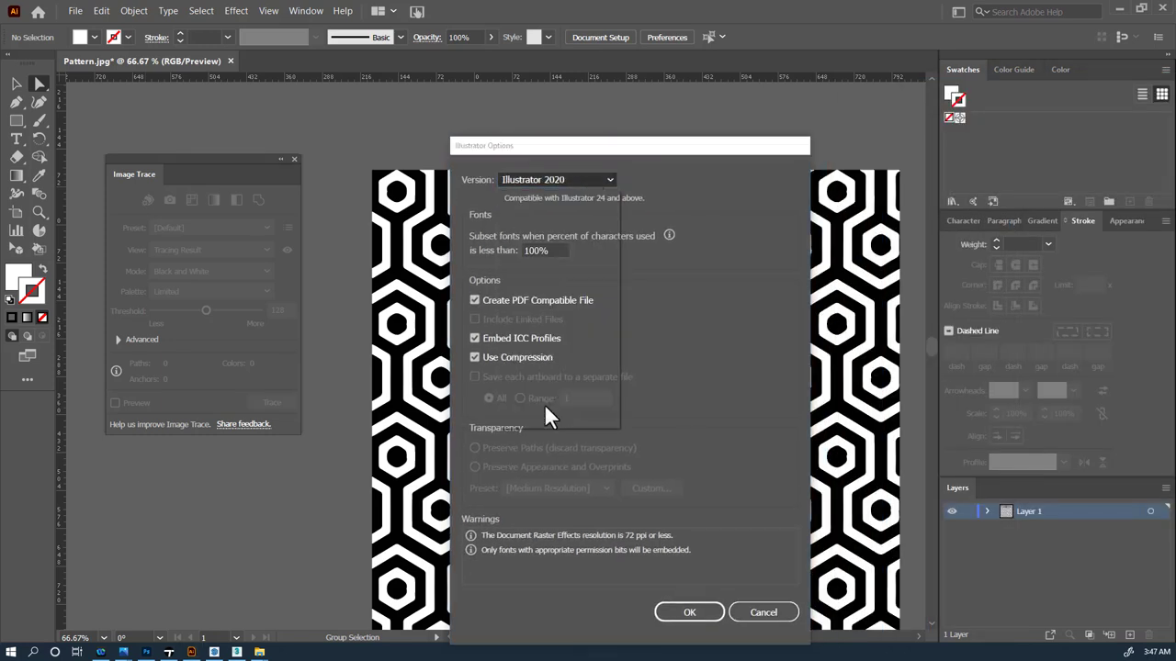
pyautogui.click(673, 596)
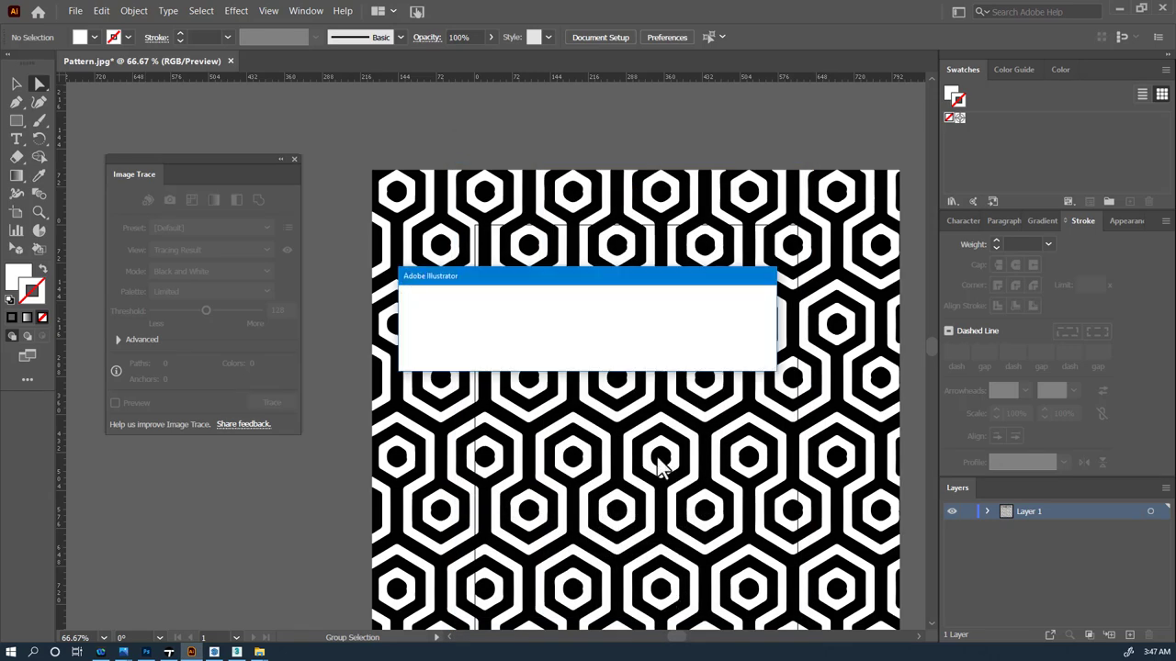
pyautogui.click(665, 352)
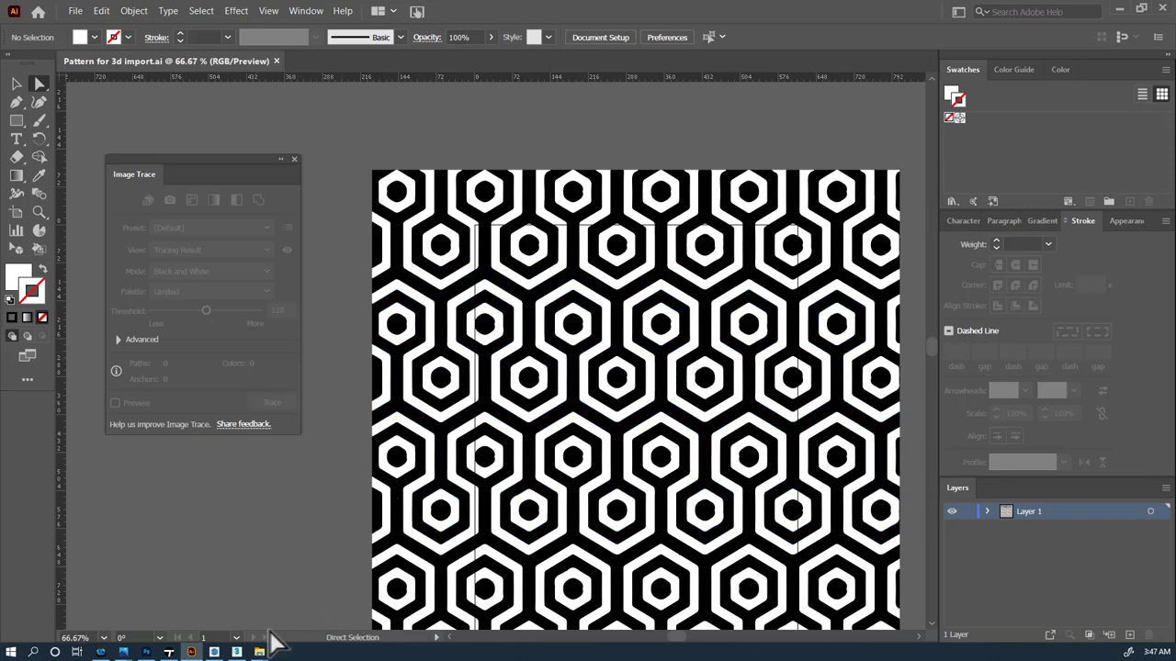
# Step: Switch to 3ds Max, start a file import and go to the Pattern to 3D folder
pyautogui.click(236, 652)
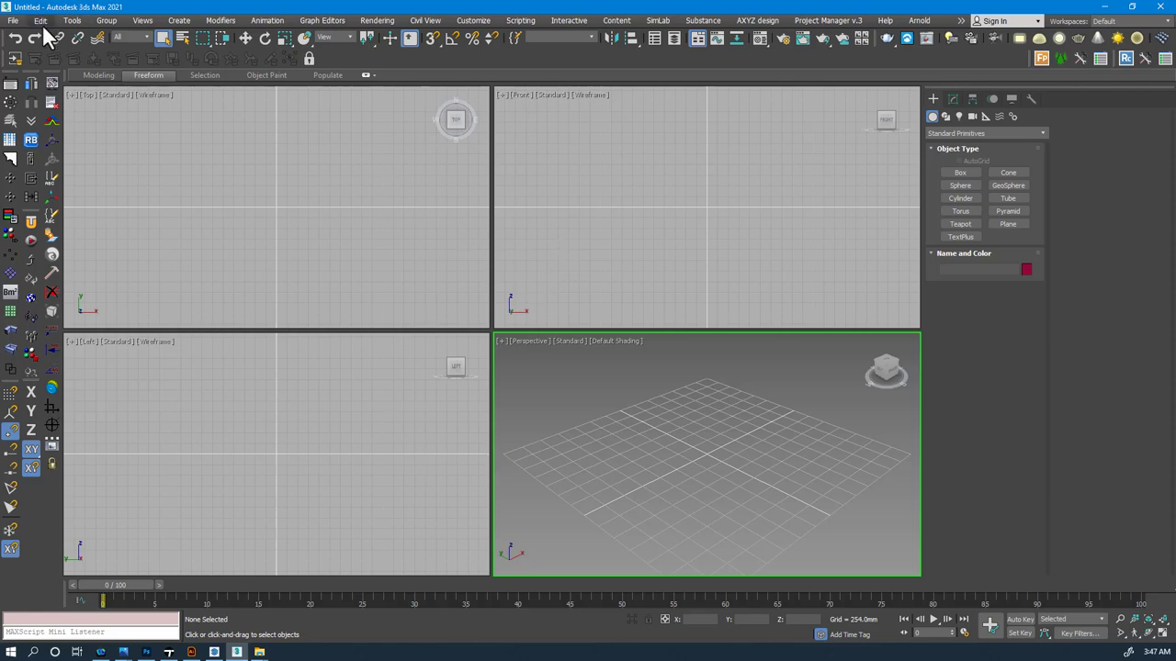
pyautogui.click(13, 20)
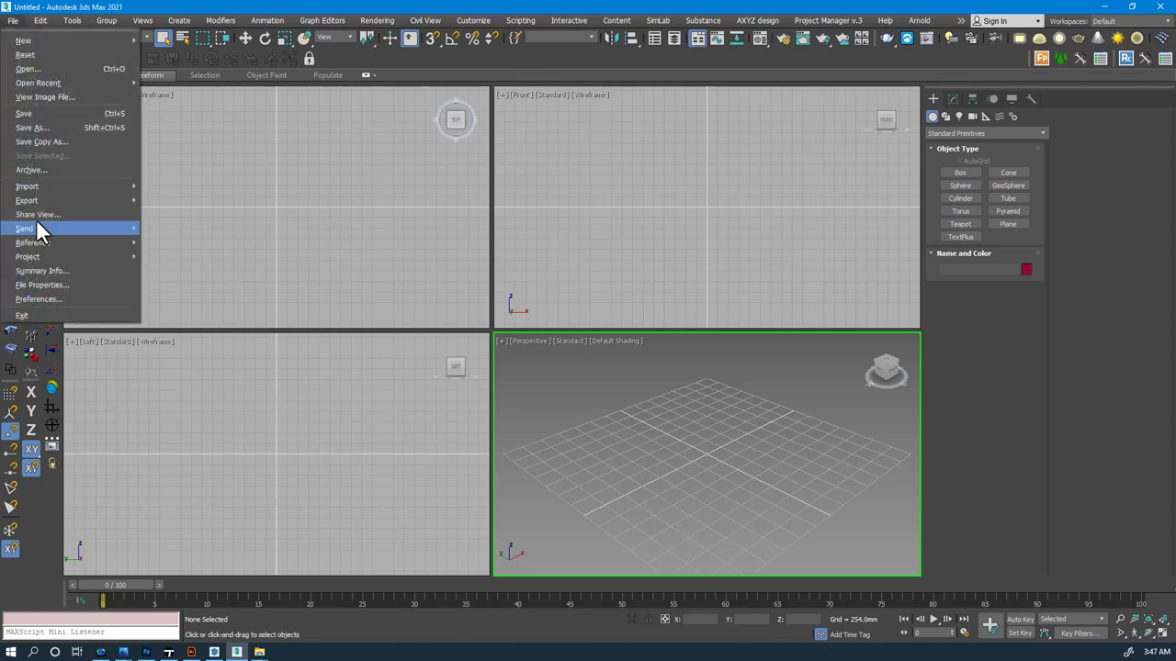
pyautogui.moveTo(46, 189)
pyautogui.click(174, 187)
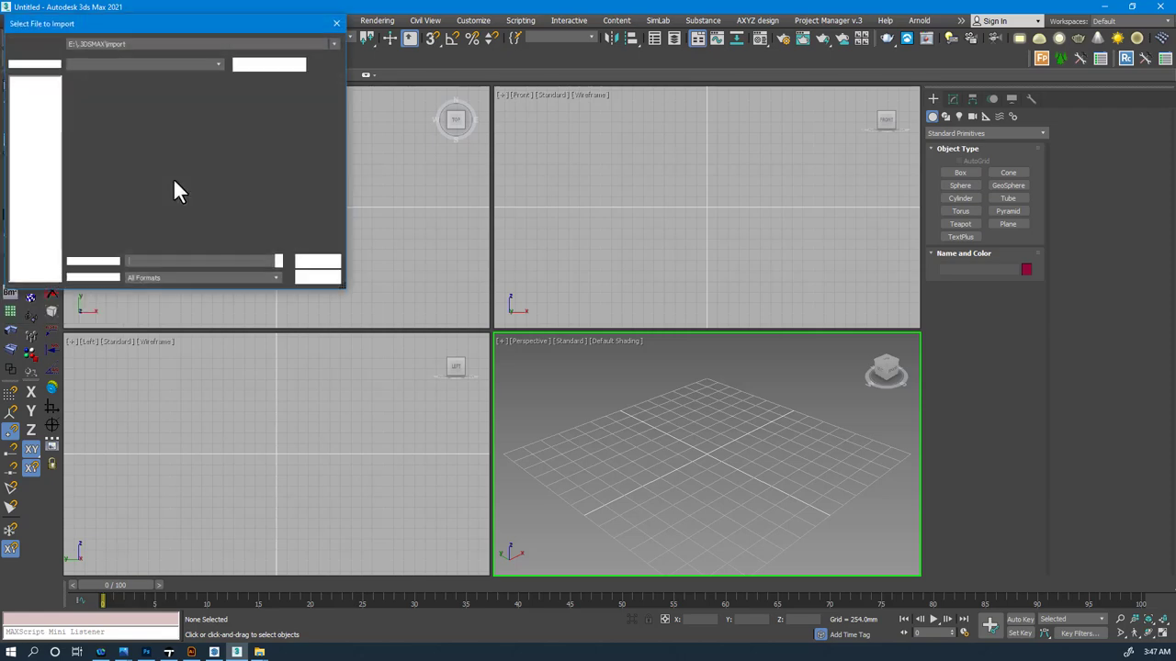
pyautogui.moveTo(187, 26); pyautogui.dragTo(366, 104)
pyautogui.click(331, 122)
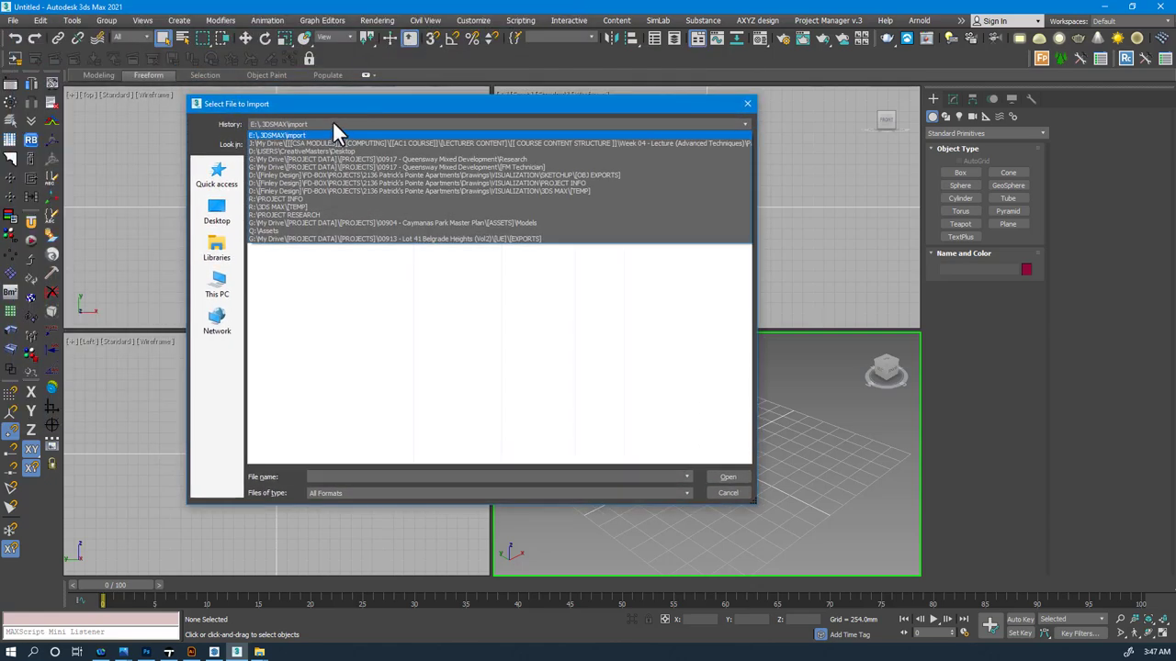
pyautogui.click(422, 143)
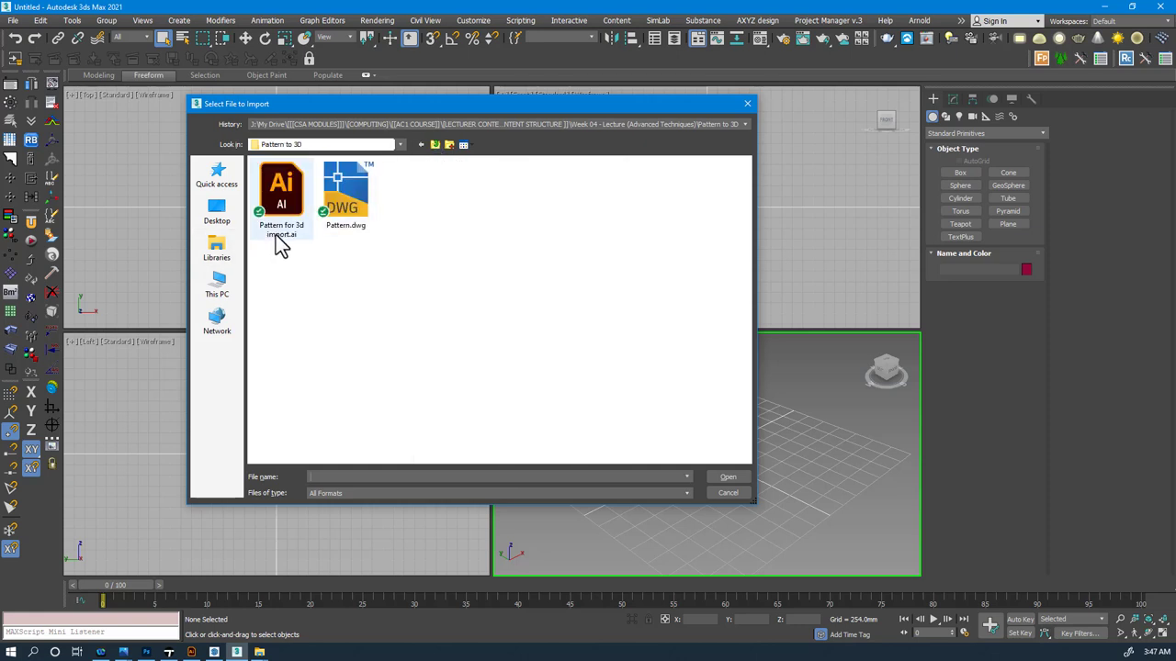
# Step: Import "Pattern for 3d import.ai" merged with the current scene, with its shapes as a single object
pyautogui.click(281, 237)
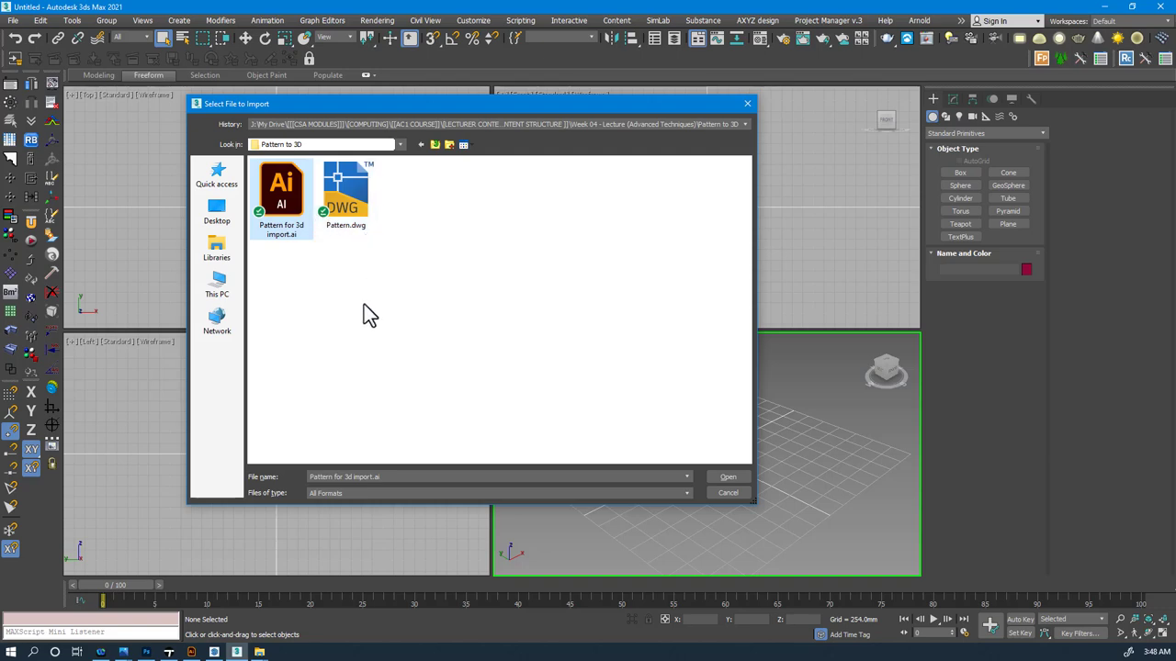
pyautogui.moveTo(207, 656)
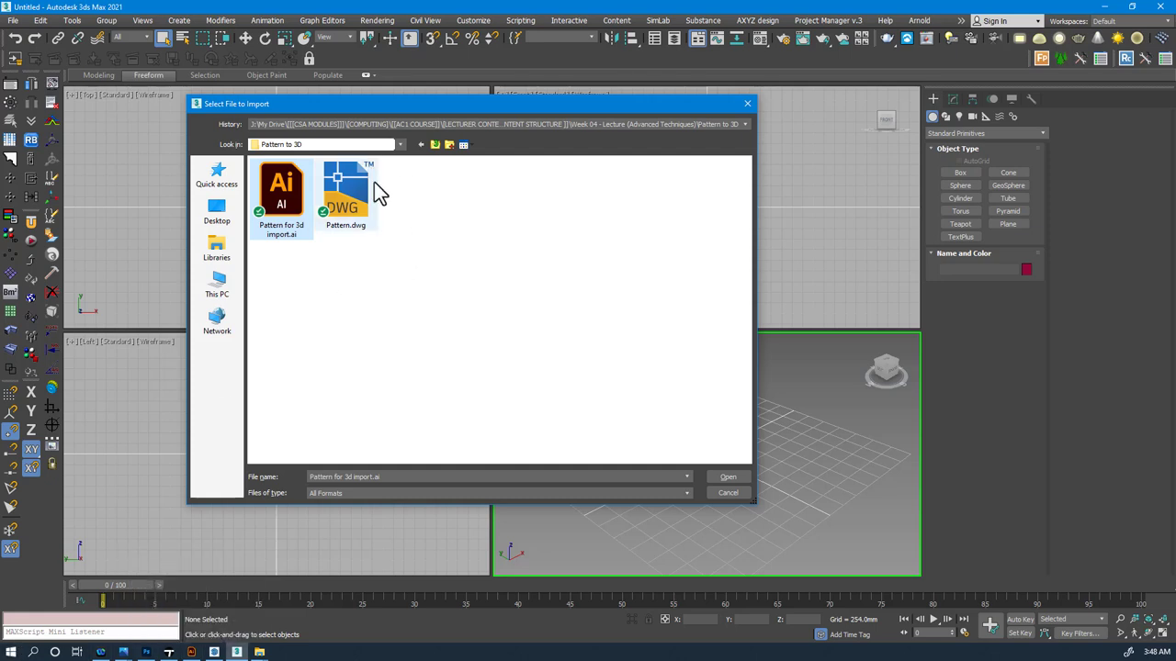
pyautogui.doubleClick(281, 184)
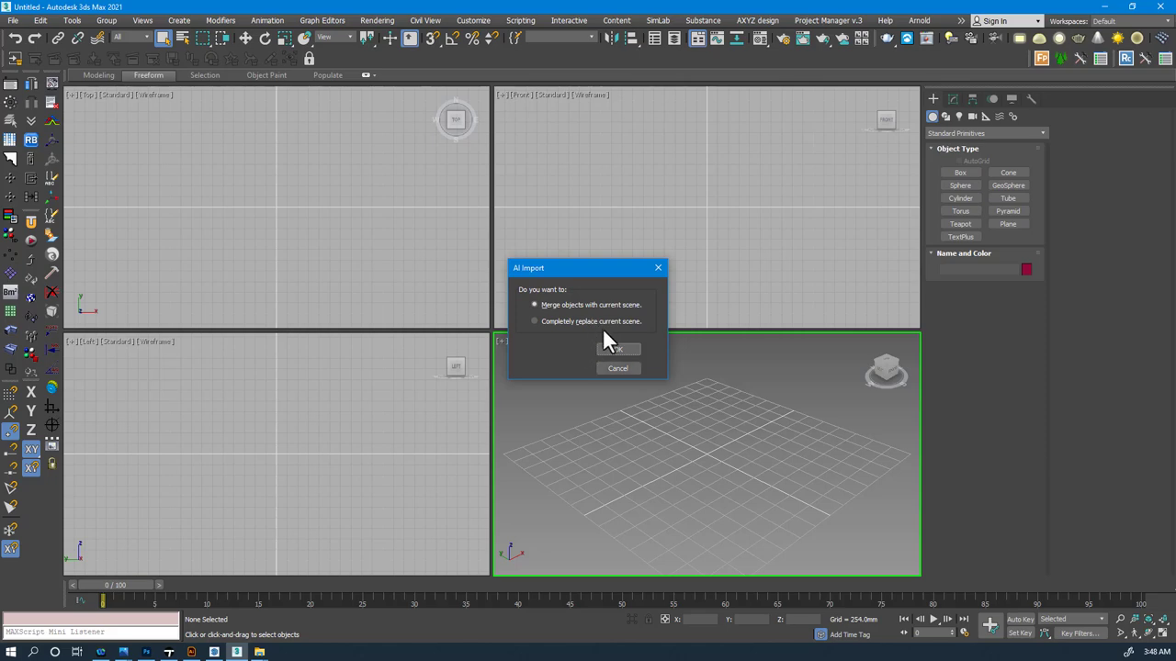
pyautogui.click(617, 350)
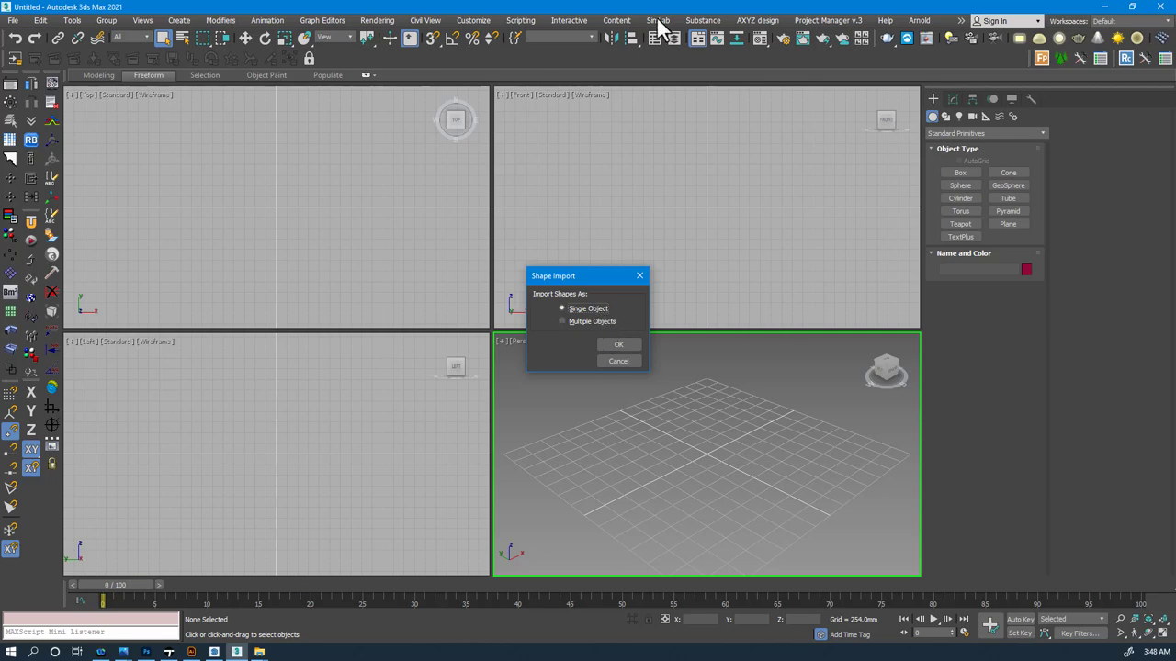
pyautogui.click(627, 344)
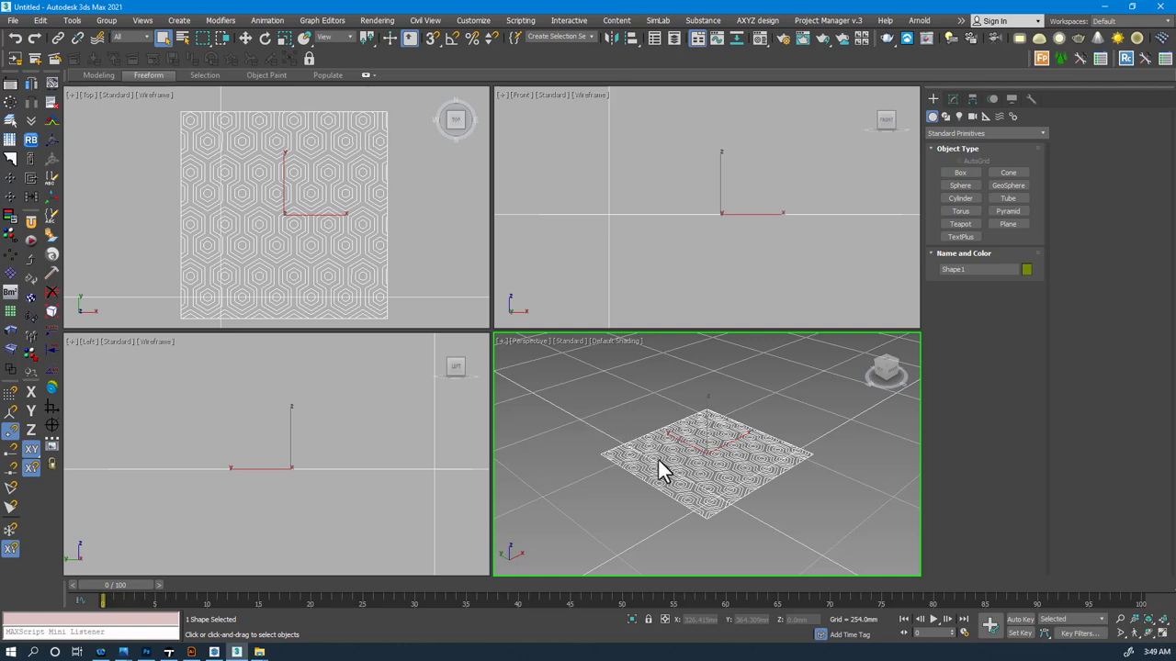
# Step: Maximize the Perspective viewport, reselect the imported pattern spline and examine its hexagon outlines up close
pyautogui.hotkey('alt', 'w')
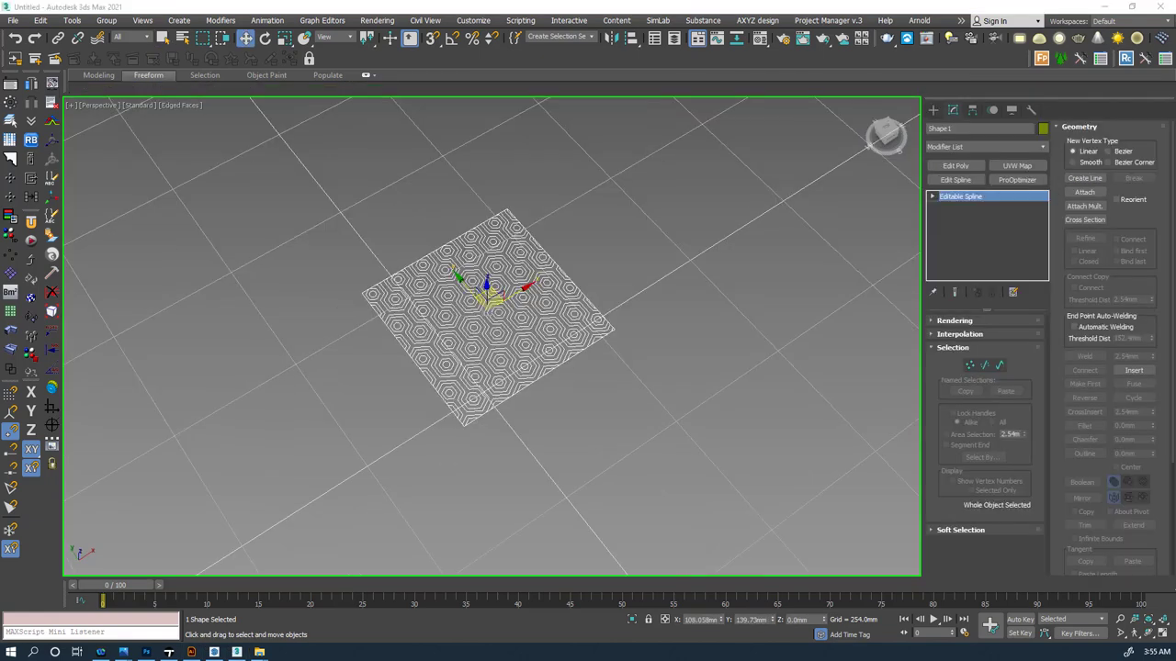
pyautogui.moveTo(490, 349); pyautogui.dragTo(483, 360, button='middle')
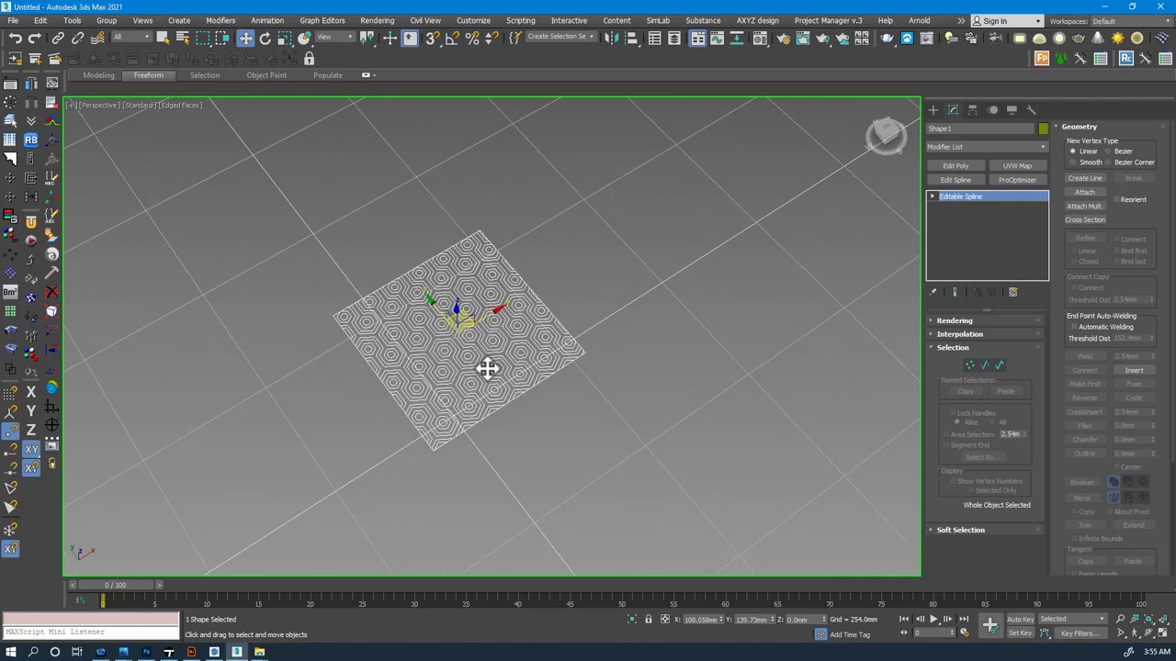
pyautogui.click(202, 225)
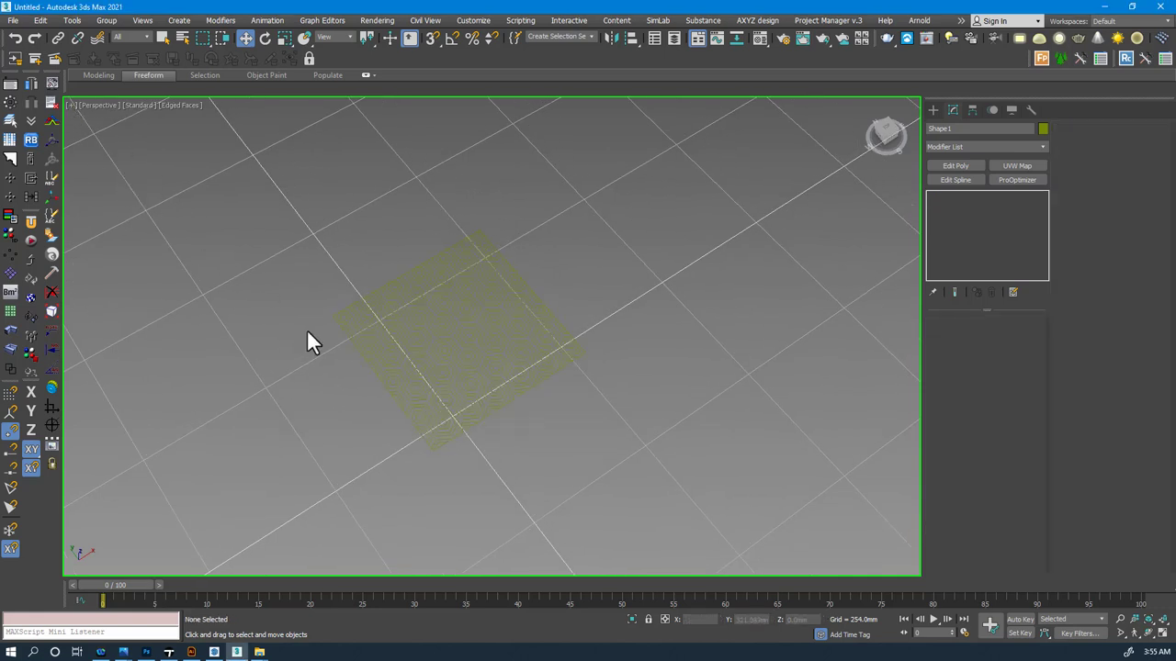
pyautogui.click(424, 357)
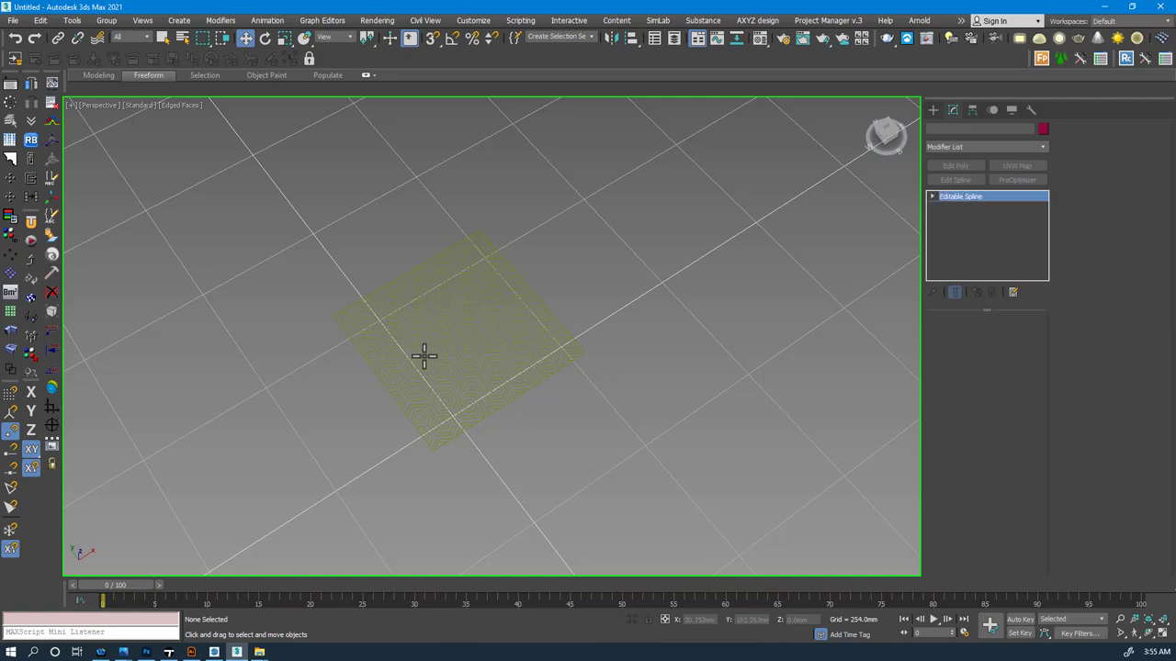
pyautogui.click(404, 355)
pyautogui.scroll(4, 412, 297)
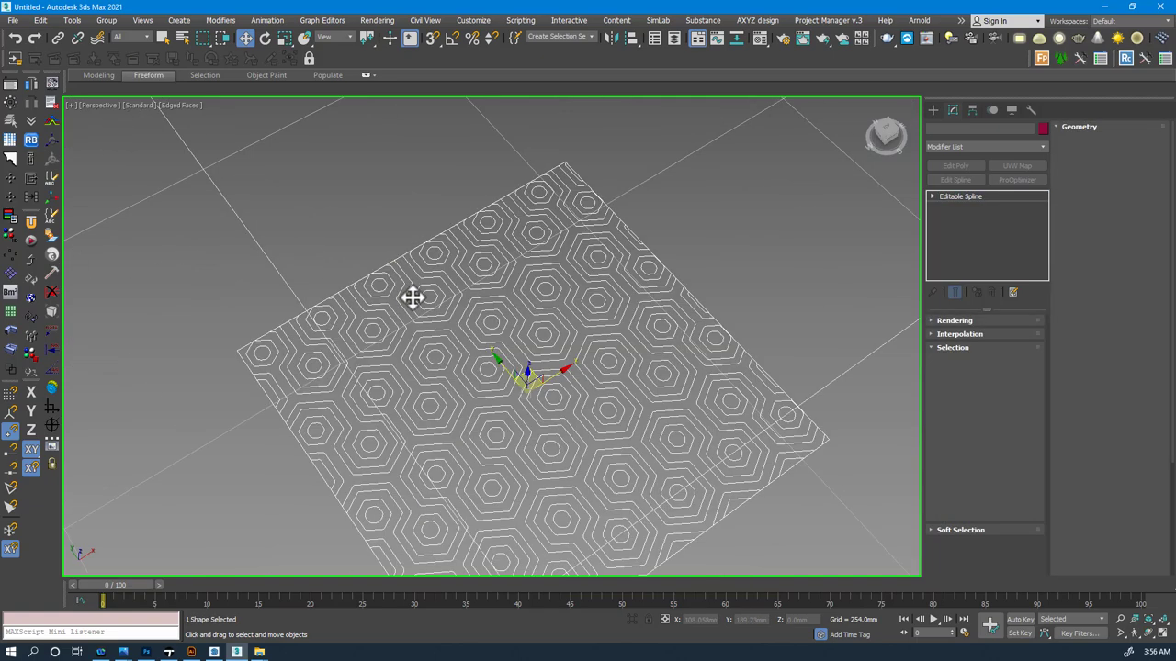
# Step: Show the imported spline's vertices and examine how they are placed at the rounded hexagon corners
pyautogui.keyDown('alt'); pyautogui.moveTo(486, 339); pyautogui.dragTo(535, 231, button='middle'); pyautogui.keyUp('alt')
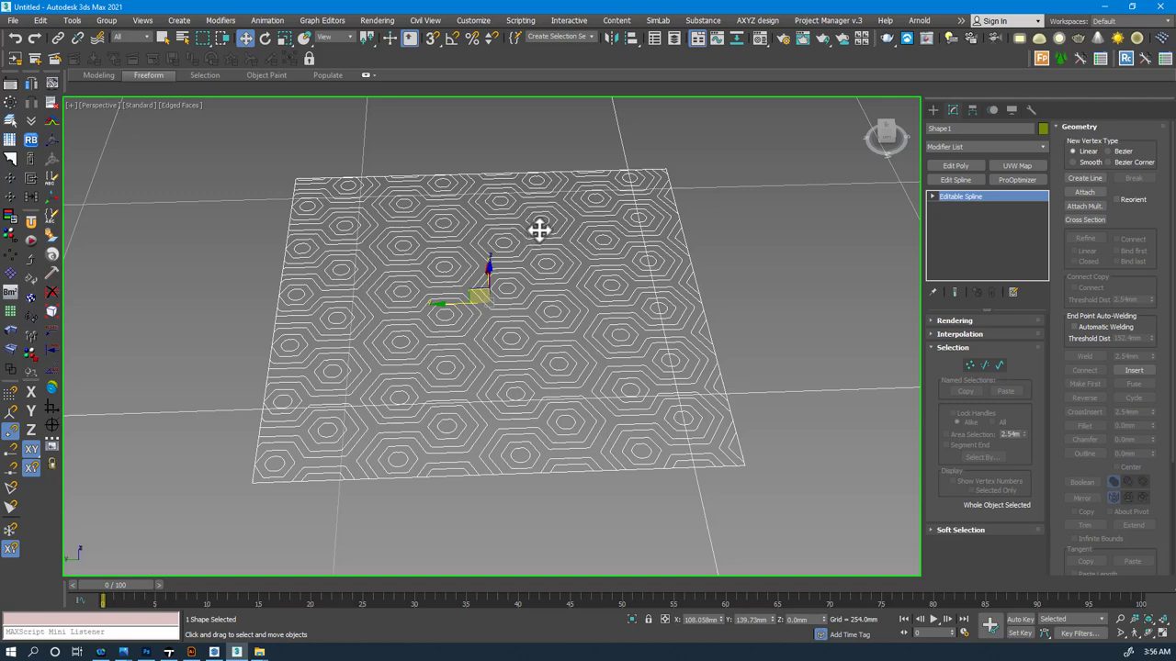
pyautogui.keyDown('alt'); pyautogui.moveTo(512, 254); pyautogui.dragTo(564, 241, button='middle'); pyautogui.keyUp('alt')
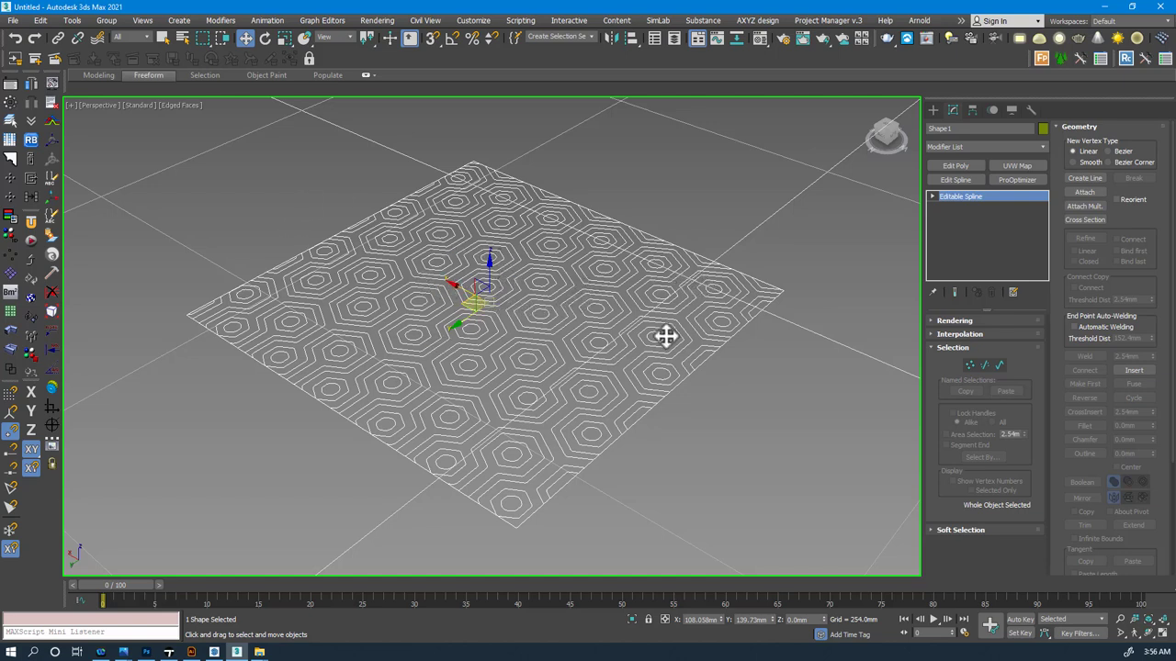
pyautogui.click(969, 365)
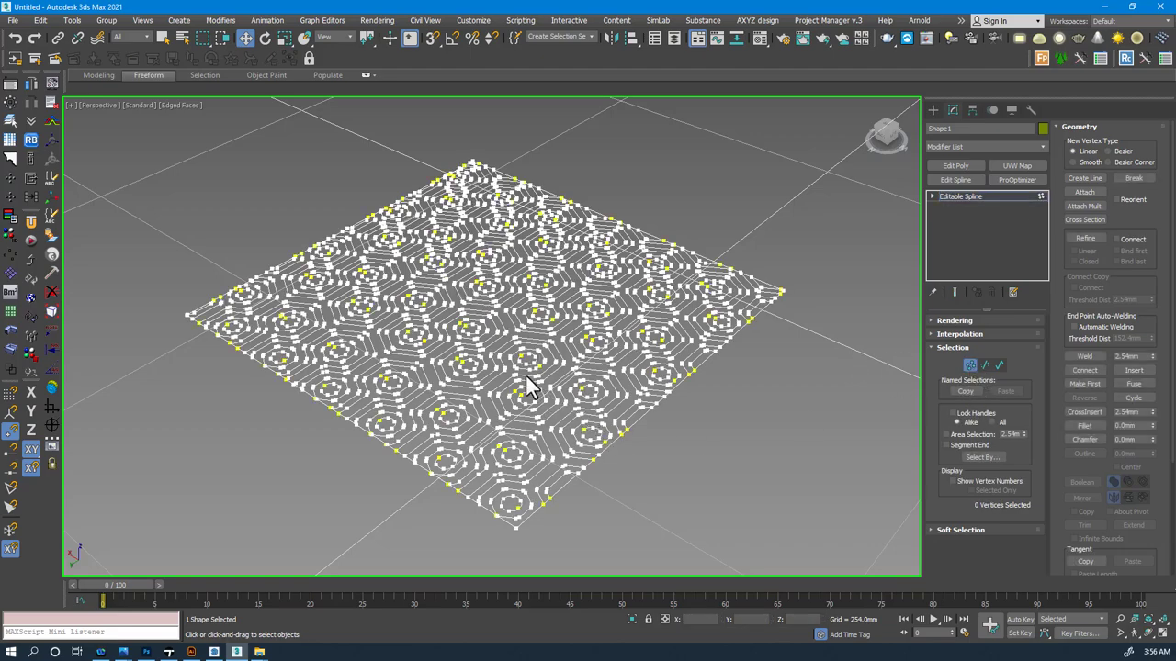
pyautogui.scroll(6, 496, 363)
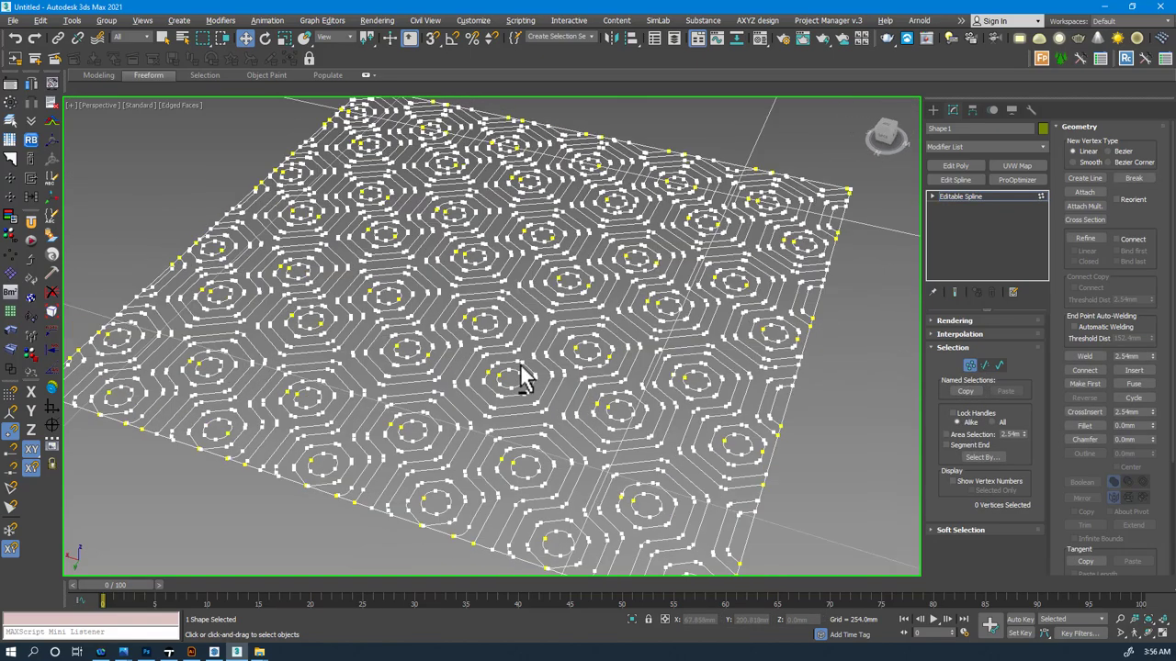
pyautogui.scroll(8, 475, 306)
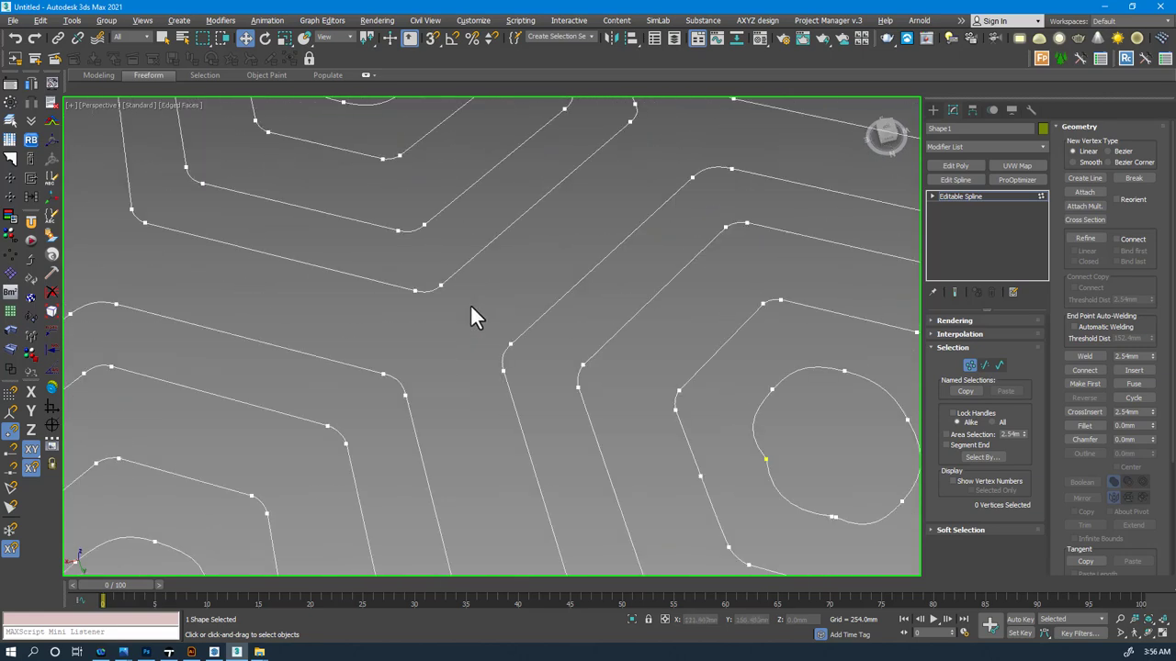
pyautogui.click(439, 284)
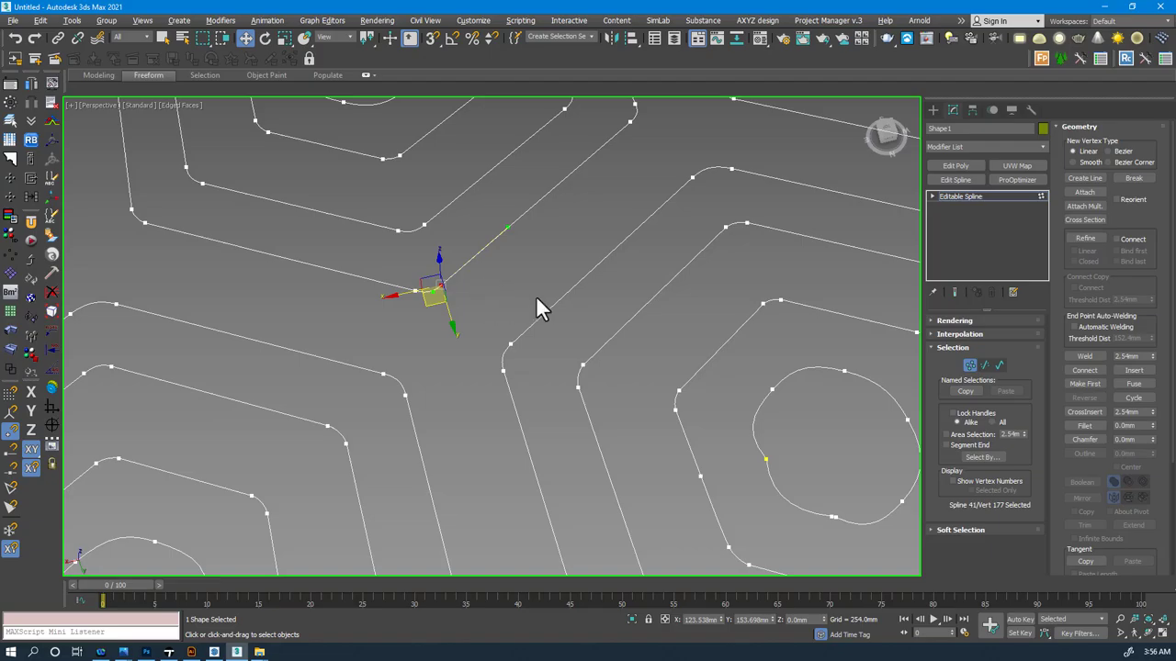
pyautogui.moveTo(537, 298); pyautogui.dragTo(451, 271, button='middle')
pyautogui.scroll(-6, 519, 304)
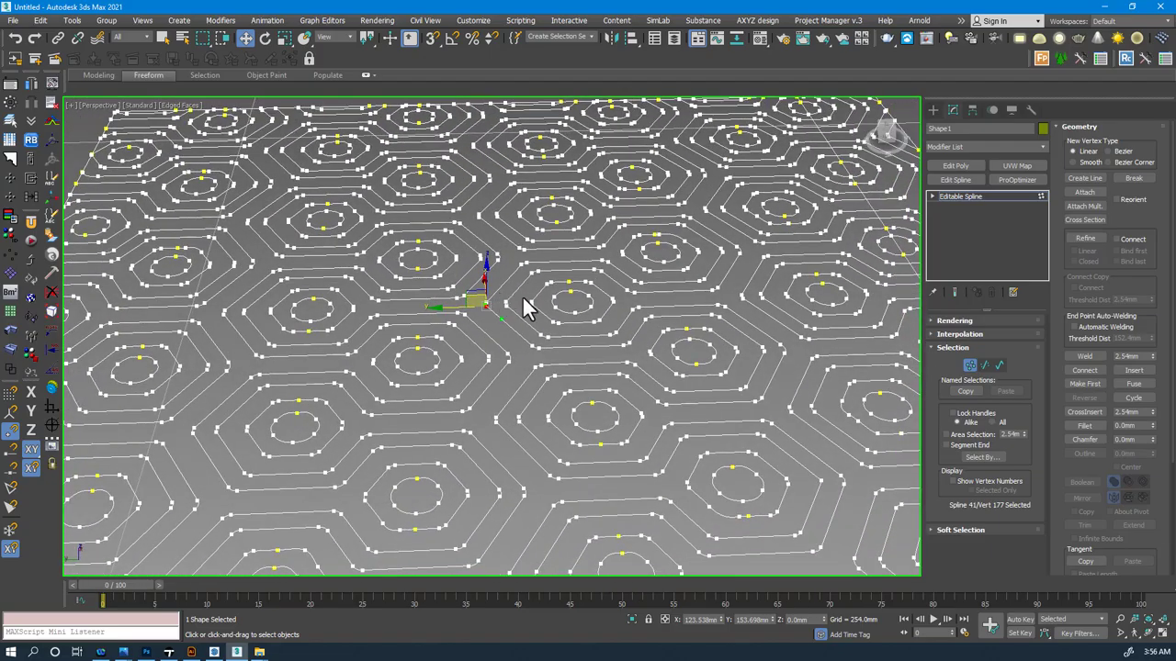
pyautogui.scroll(10, 483, 303)
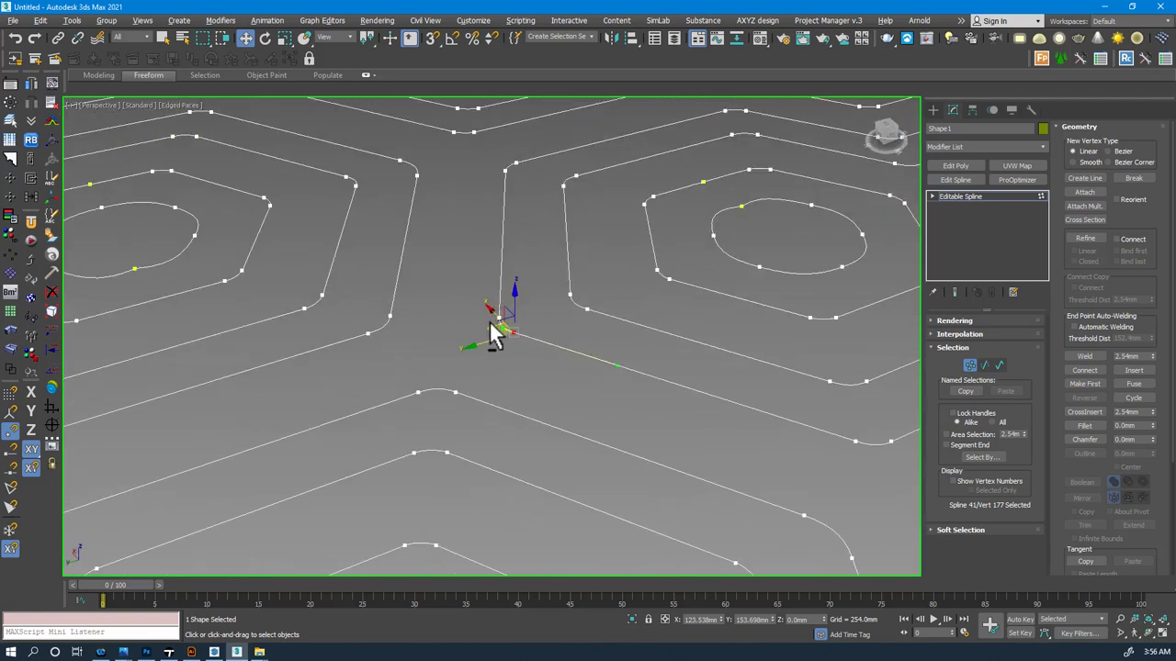
pyautogui.click(454, 329)
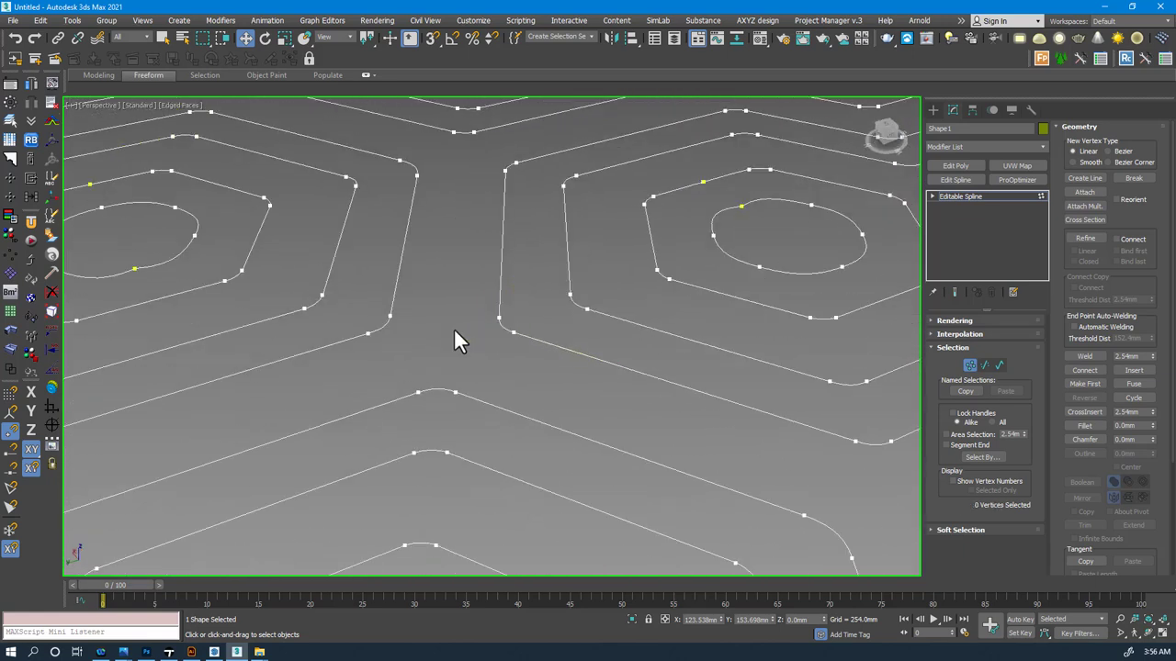
pyautogui.click(390, 316)
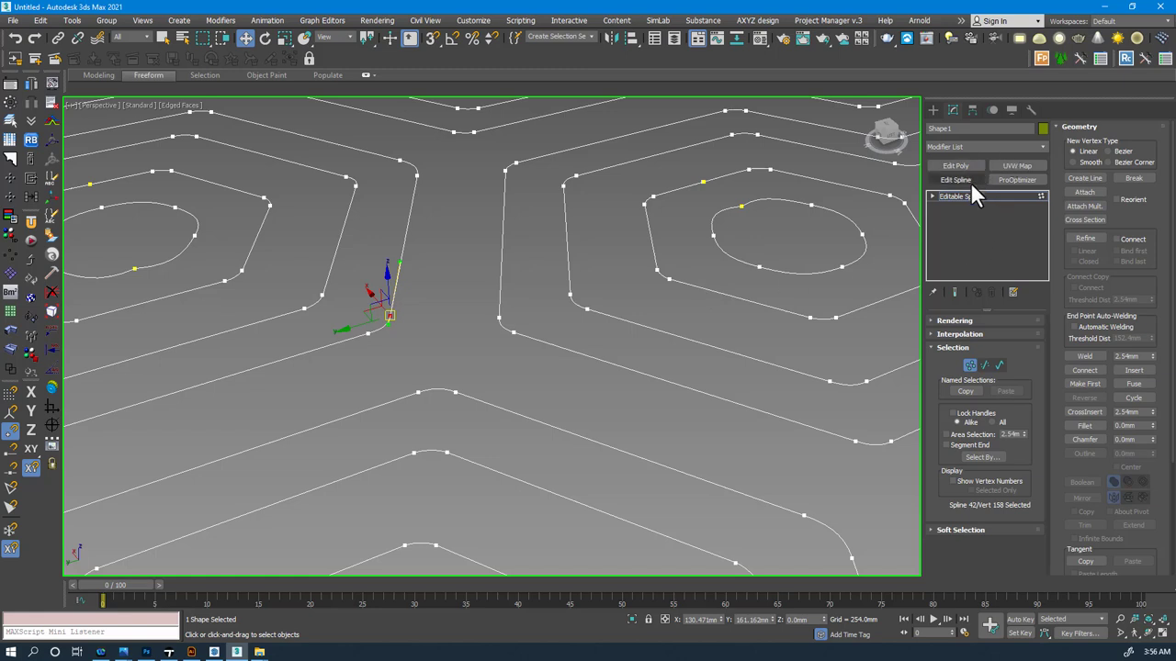
pyautogui.click(967, 368)
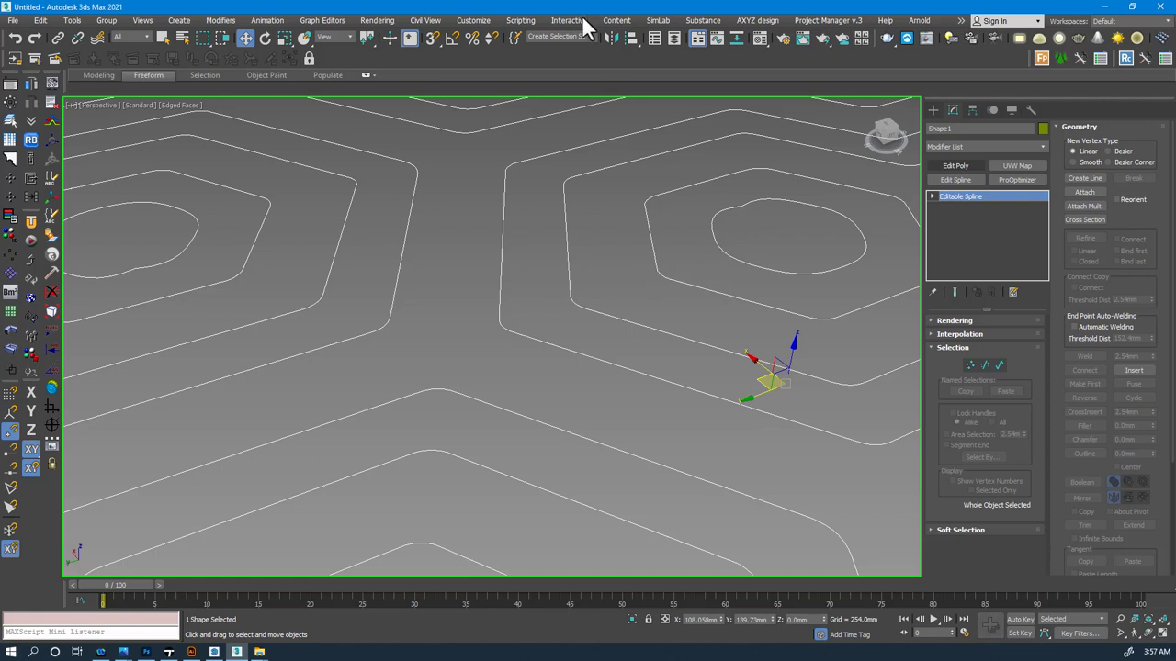
# Step: Add an Edit Poly modifier to the imported pattern spline to turn it into a filled surface
pyautogui.click(956, 165)
pyautogui.scroll(-6, 651, 294)
pyautogui.moveTo(666, 294); pyautogui.dragTo(525, 263, button='middle')
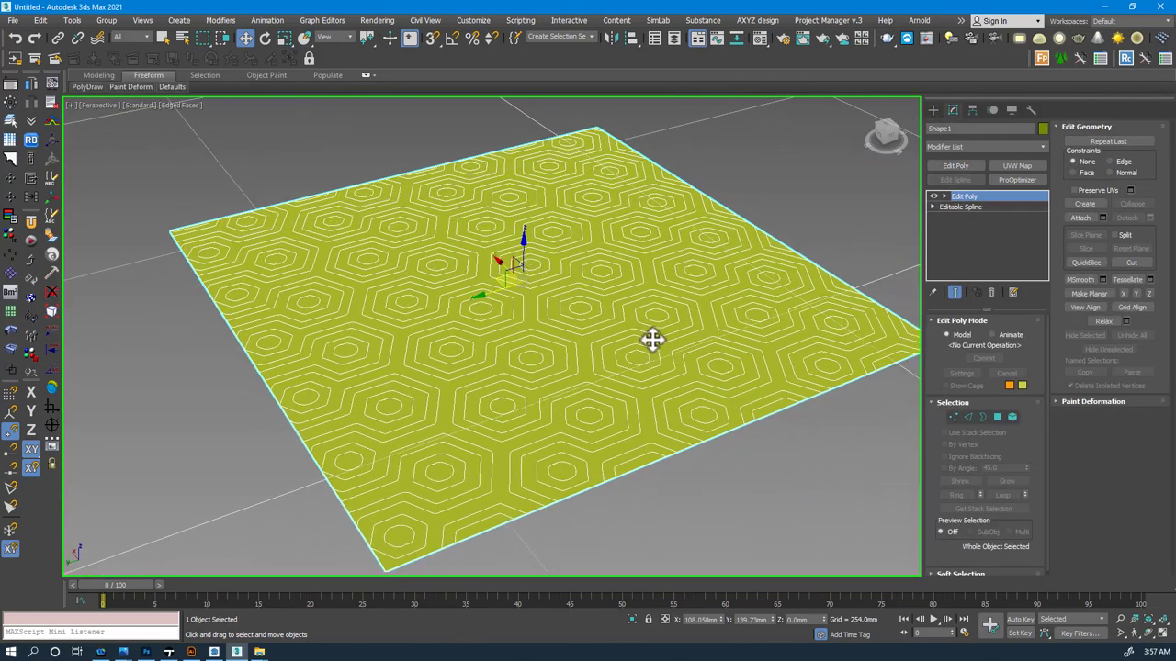
# Step: At polygon level, select the four connected hexagon band polygons that run across the whole pattern
pyautogui.click(998, 418)
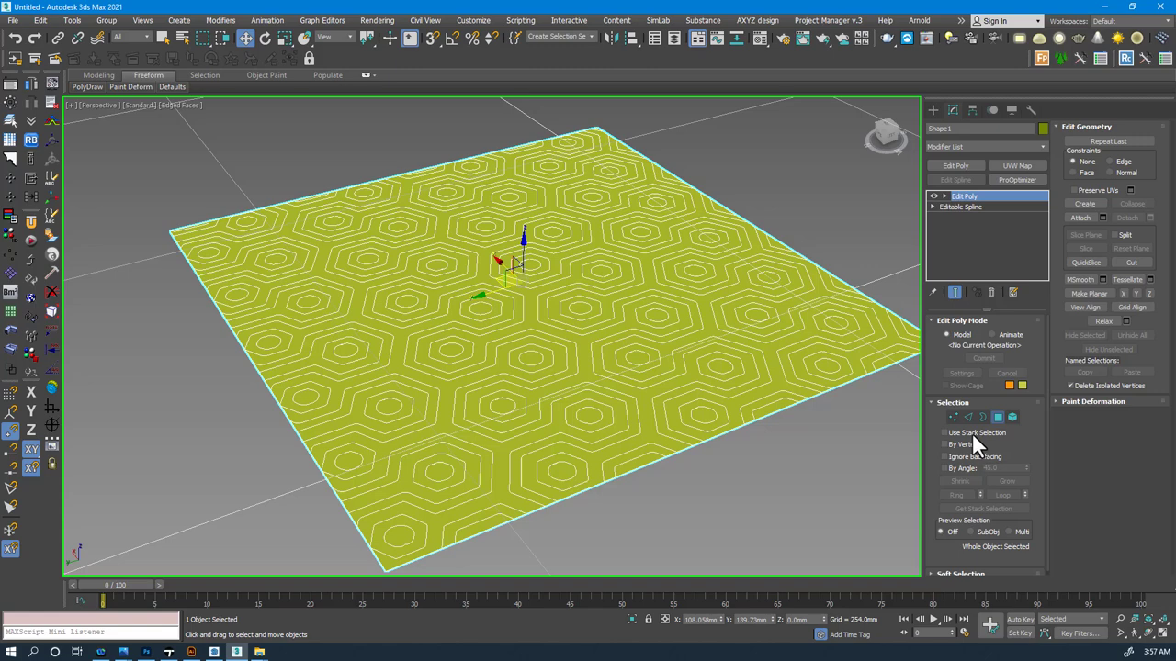
pyautogui.click(502, 470)
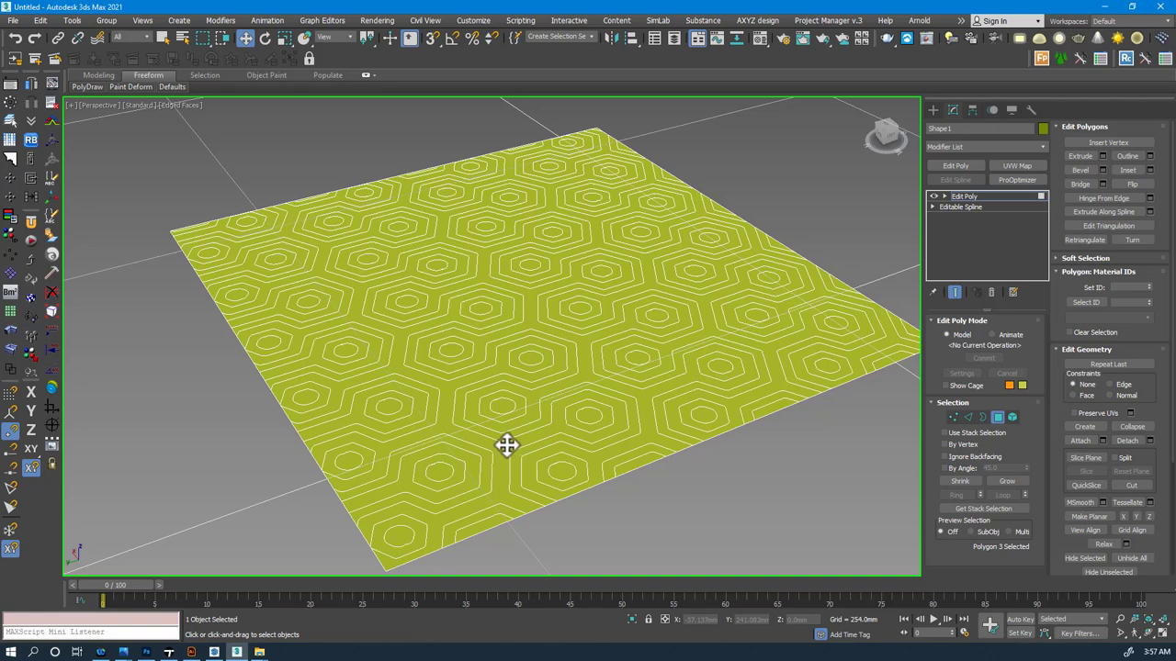
pyautogui.click(507, 447)
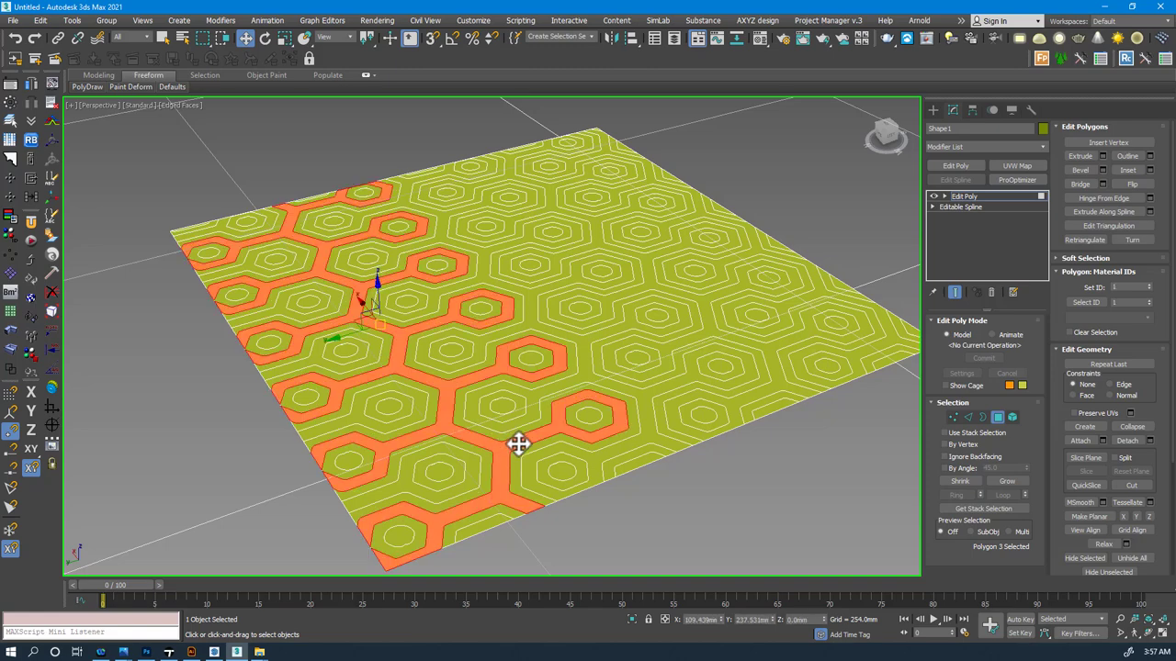
pyautogui.keyDown('ctrl'); pyautogui.click(585, 359); pyautogui.keyUp('ctrl')
pyautogui.keyDown('ctrl'); pyautogui.click(588, 357); pyautogui.keyUp('ctrl')
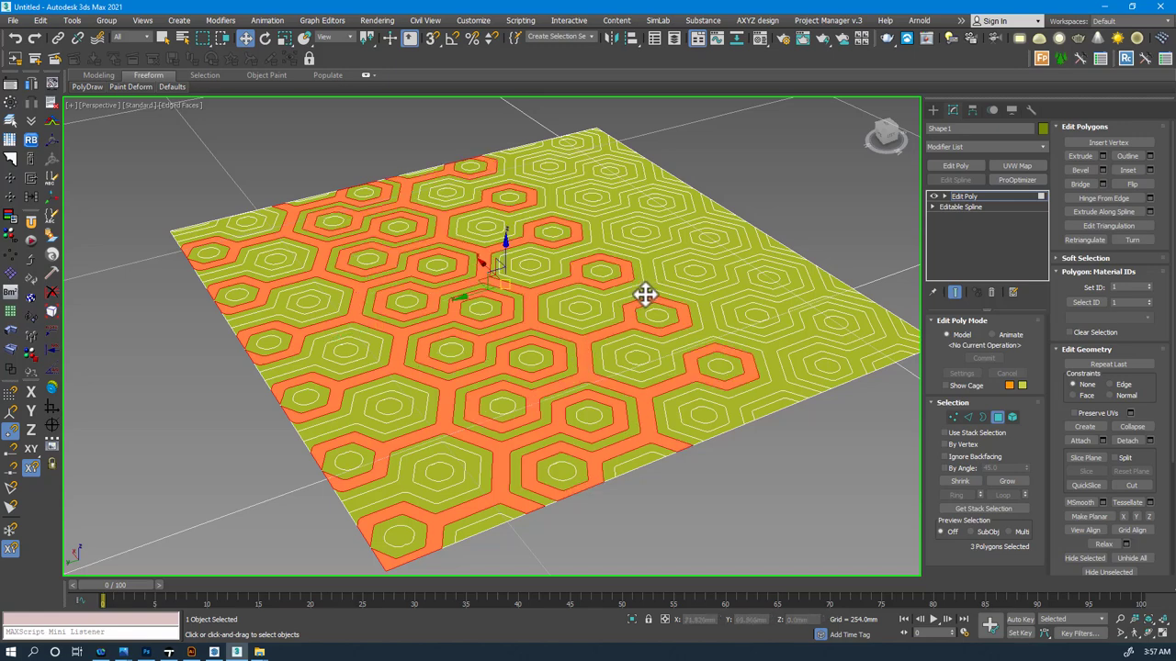
pyautogui.keyDown('ctrl'); pyautogui.click(682, 267); pyautogui.keyUp('ctrl')
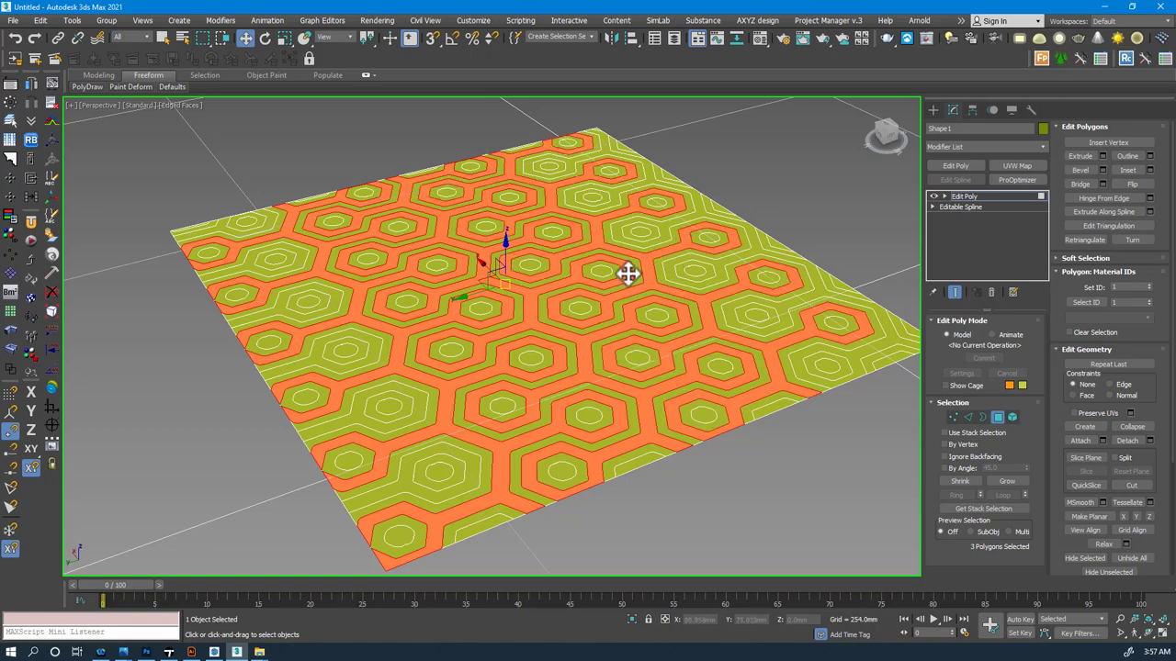
pyautogui.keyDown('alt'); pyautogui.moveTo(626, 273); pyautogui.dragTo(539, 270, button='middle'); pyautogui.keyUp('alt')
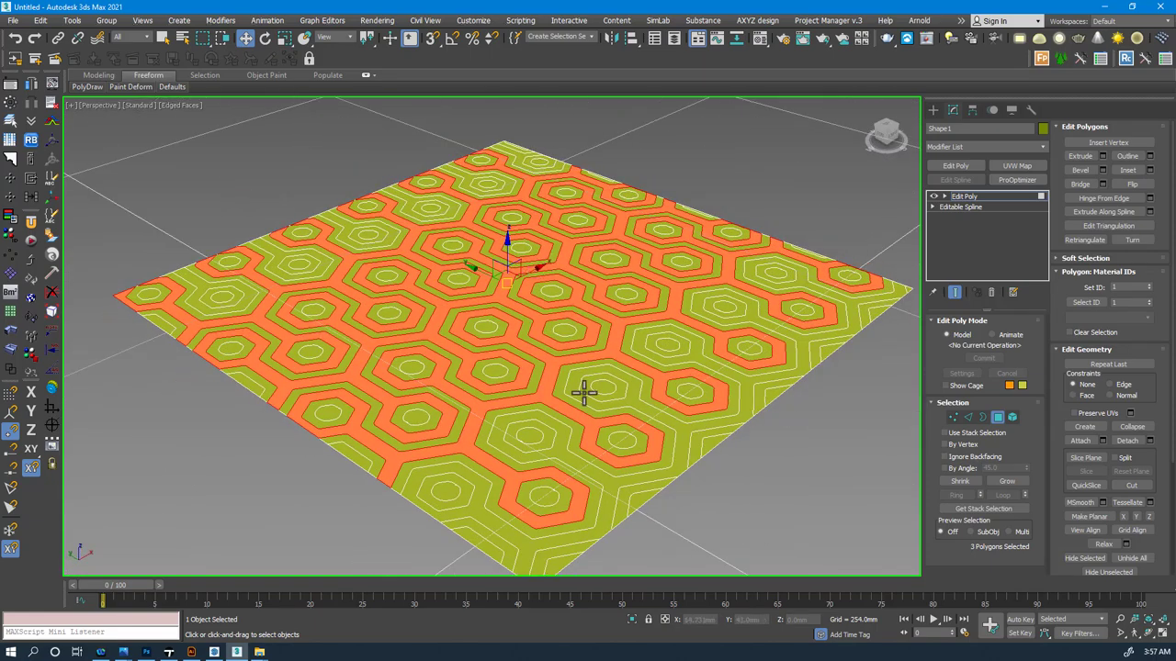
pyautogui.keyDown('ctrl'); pyautogui.click(559, 438); pyautogui.keyUp('ctrl')
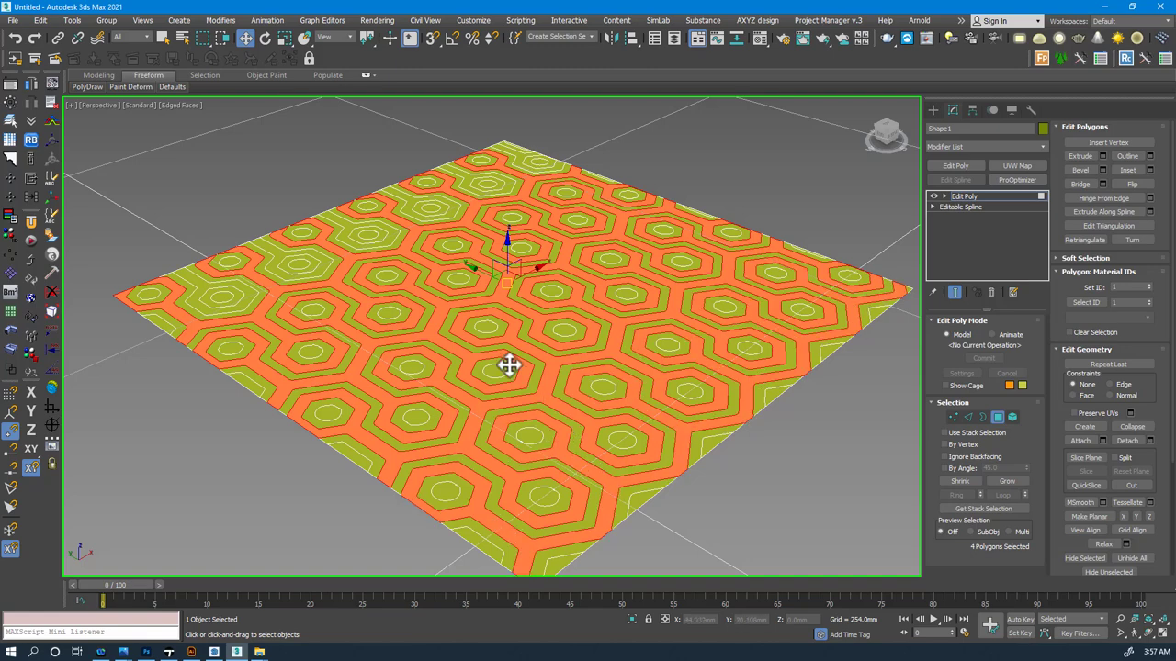
pyautogui.keyDown('ctrl'); pyautogui.click(348, 232); pyautogui.keyUp('ctrl')
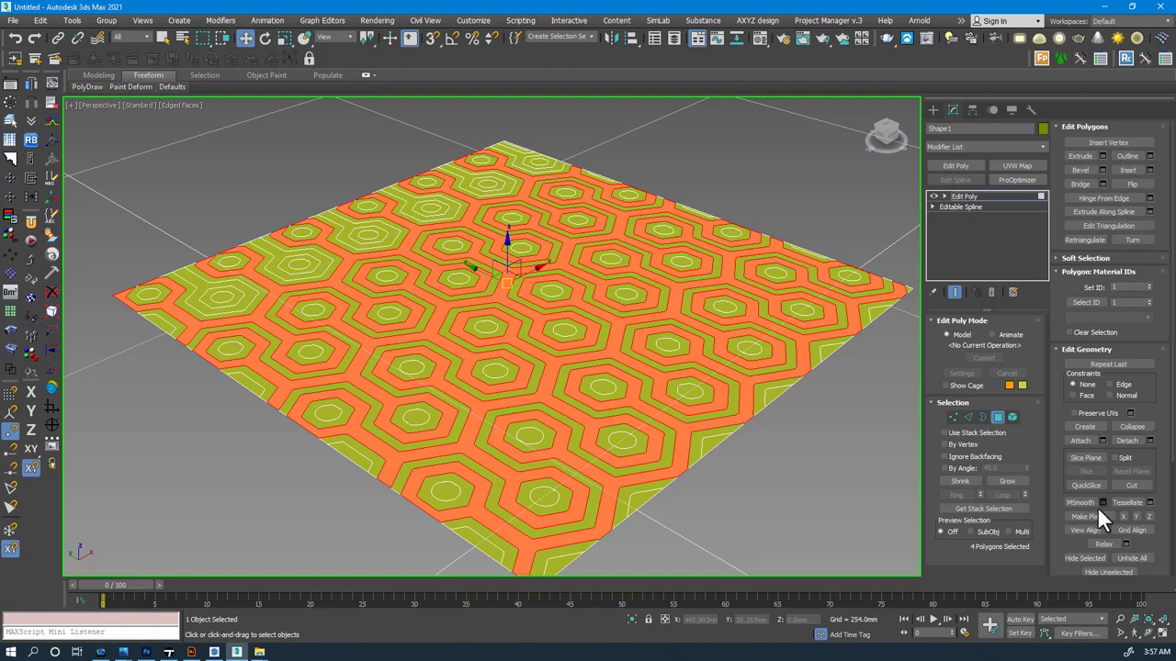
# Step: Detach the selected band polygons as a separate object, leave polygon level and clear the selection
pyautogui.click(1128, 441)
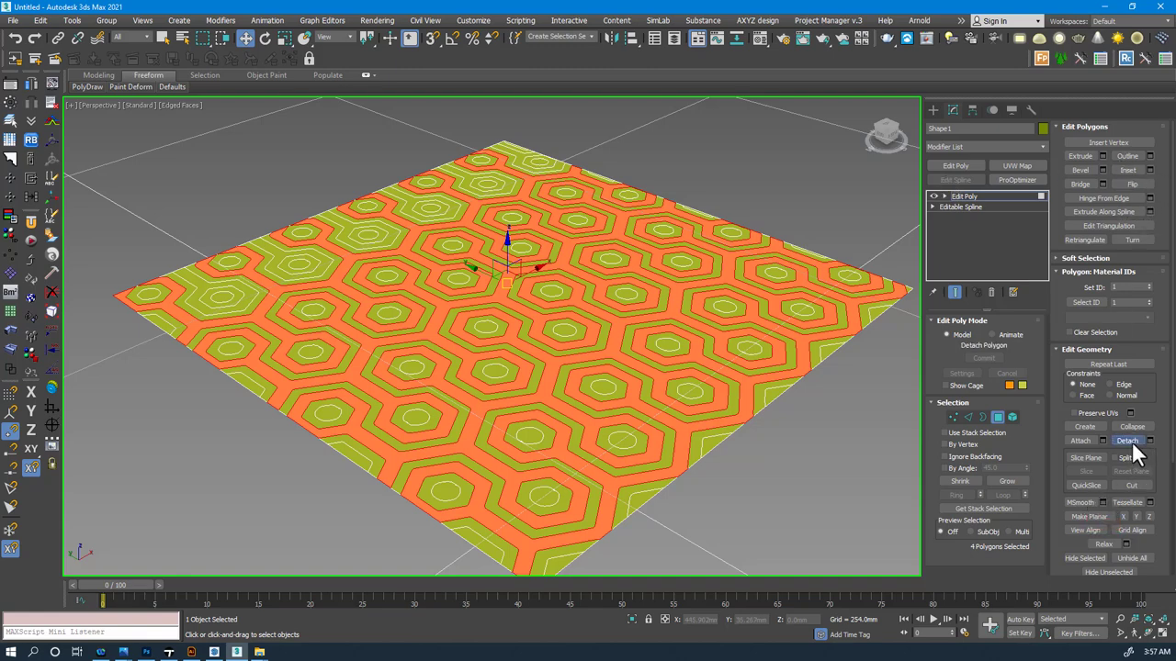
pyautogui.press('Delete')
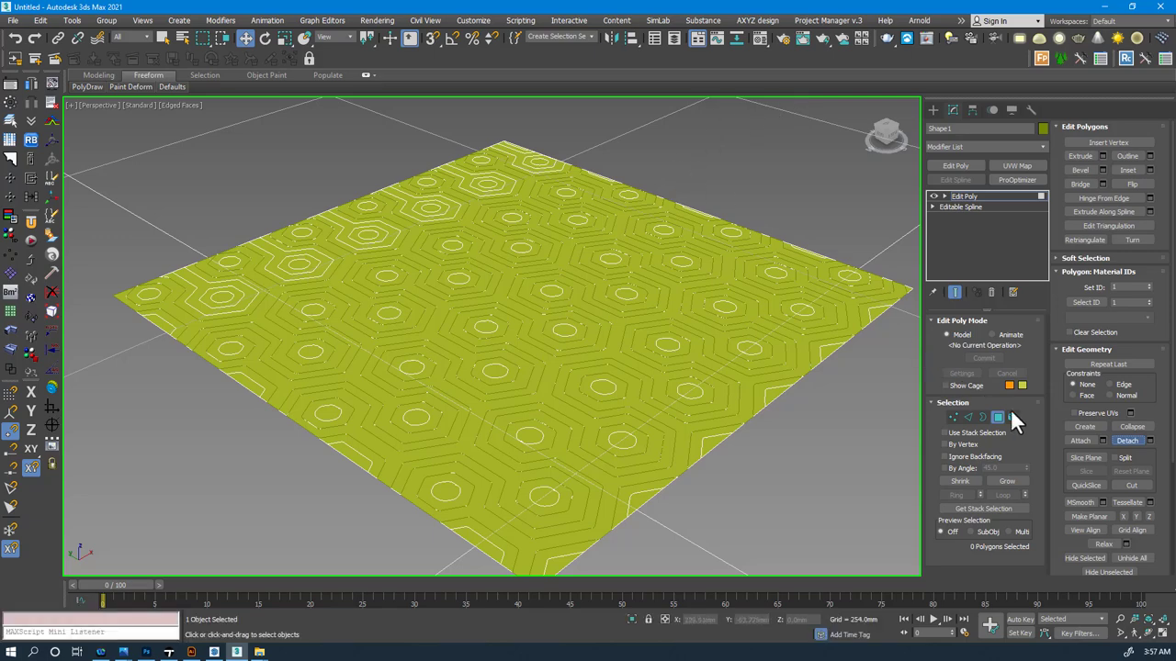
pyautogui.click(998, 417)
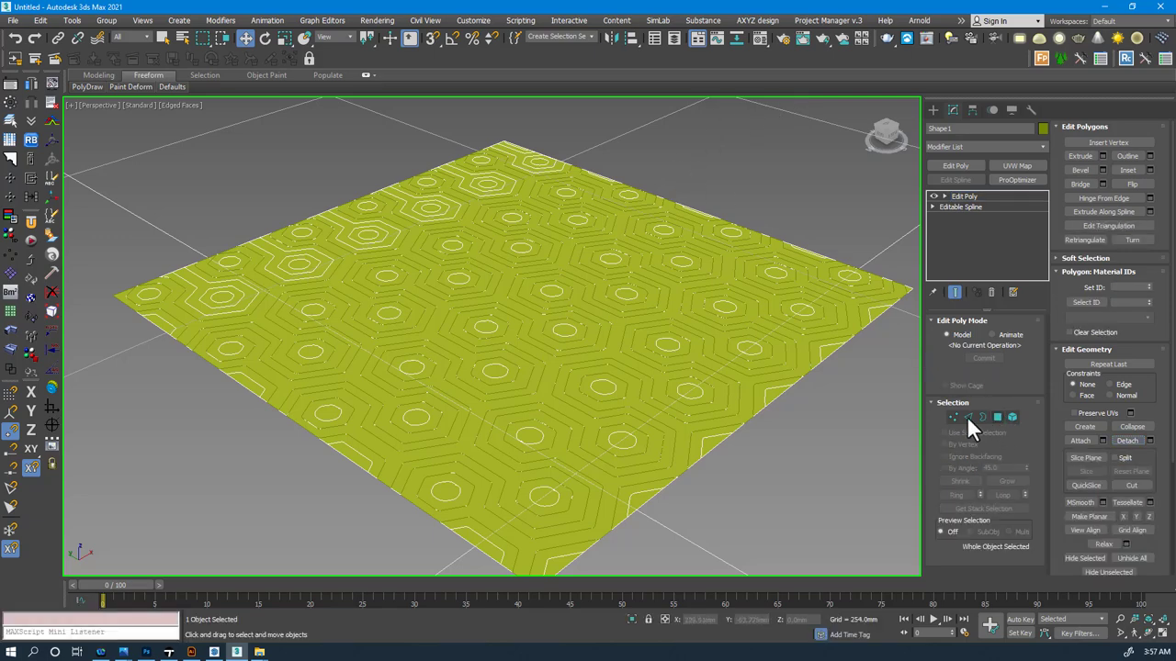
pyautogui.click(779, 438)
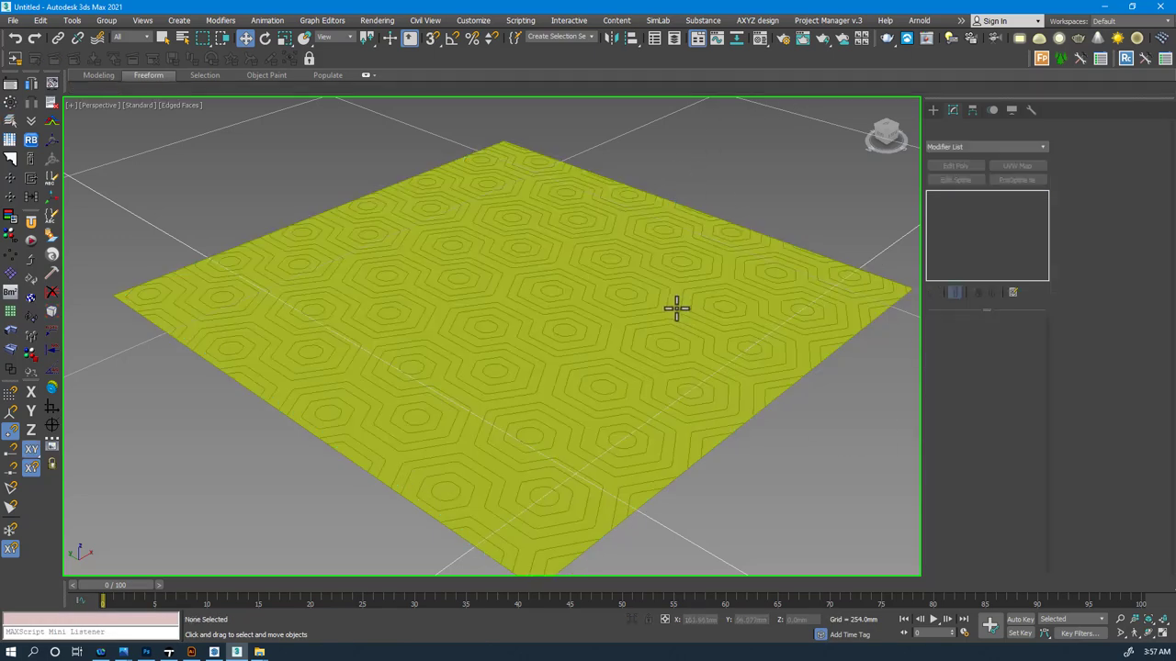
# Step: Select the detached hexagon band object and raise it about 66 mm along Z above the remaining pattern
pyautogui.click(676, 308)
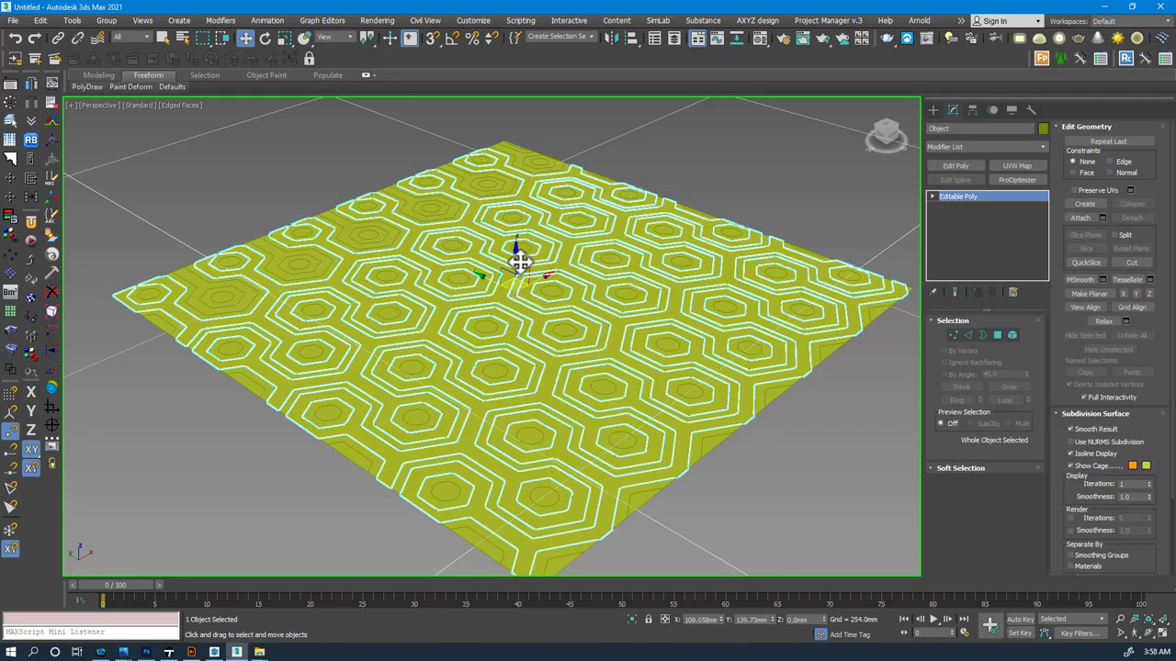
pyautogui.moveTo(520, 259)
pyautogui.mouseDown()
pyautogui.moveTo(520, 380)
pyautogui.moveTo(548, 184)
pyautogui.mouseUp()
pyautogui.moveTo(642, 248)
pyautogui.keyDown('alt'); pyautogui.mouseDown(button='middle')
pyautogui.moveTo(656, 256)
pyautogui.moveTo(656, 234)
pyautogui.moveTo(664, 243)
pyautogui.moveTo(640, 248)
pyautogui.mouseUp(button='middle'); pyautogui.keyUp('alt')
pyautogui.keyDown('alt'); pyautogui.moveTo(799, 194); pyautogui.dragTo(799, 215, button='middle'); pyautogui.keyUp('alt')
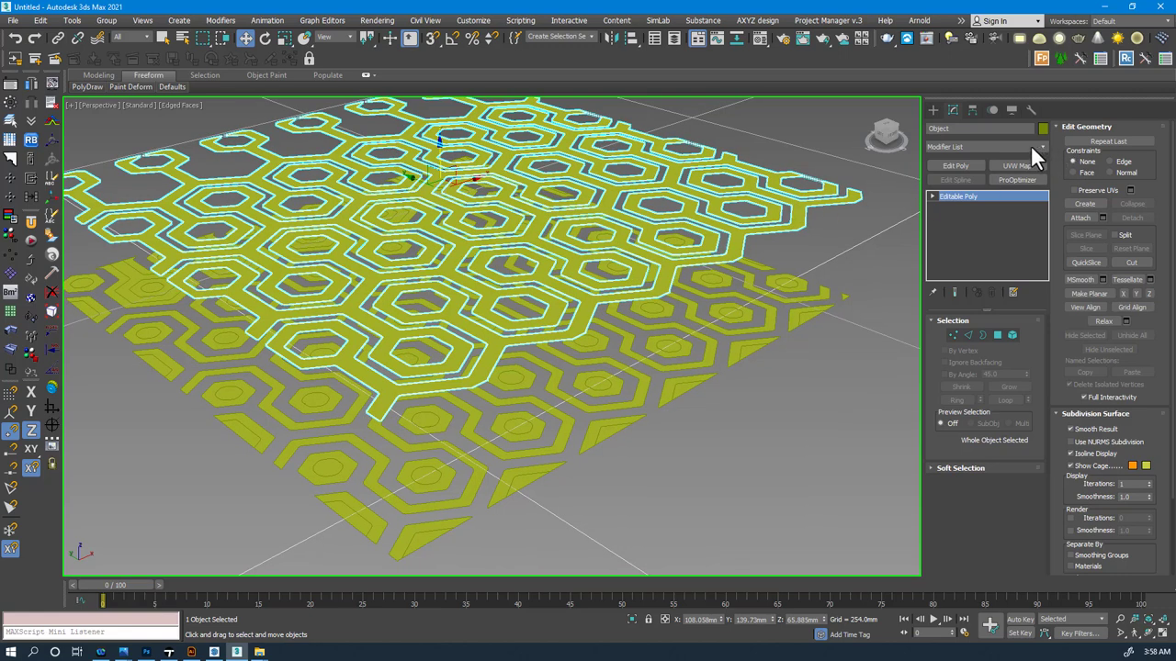
# Step: At polygon level, select all four polygons of the raised hexagon band object
pyautogui.click(1031, 146)
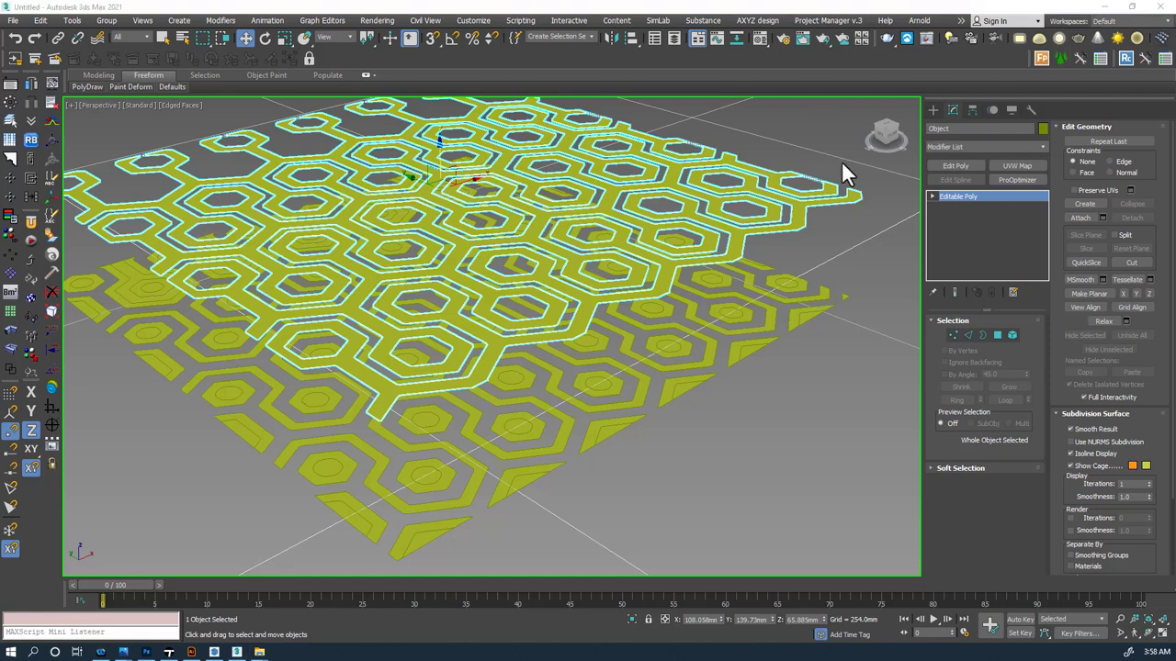
pyautogui.click(999, 348)
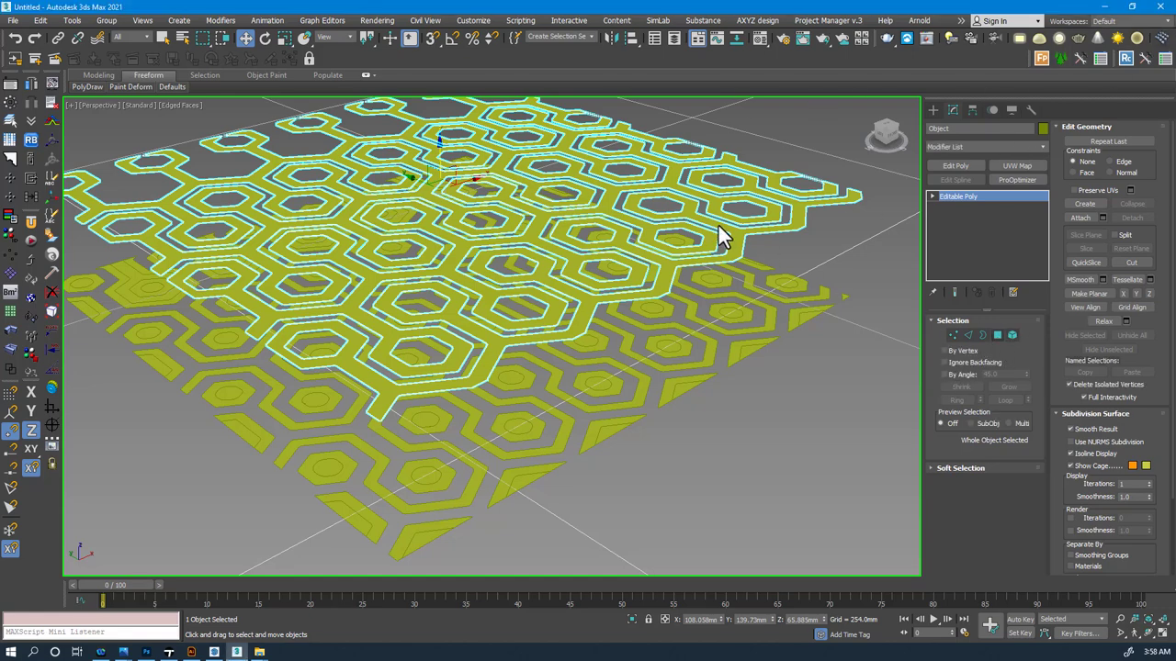
pyautogui.click(731, 234)
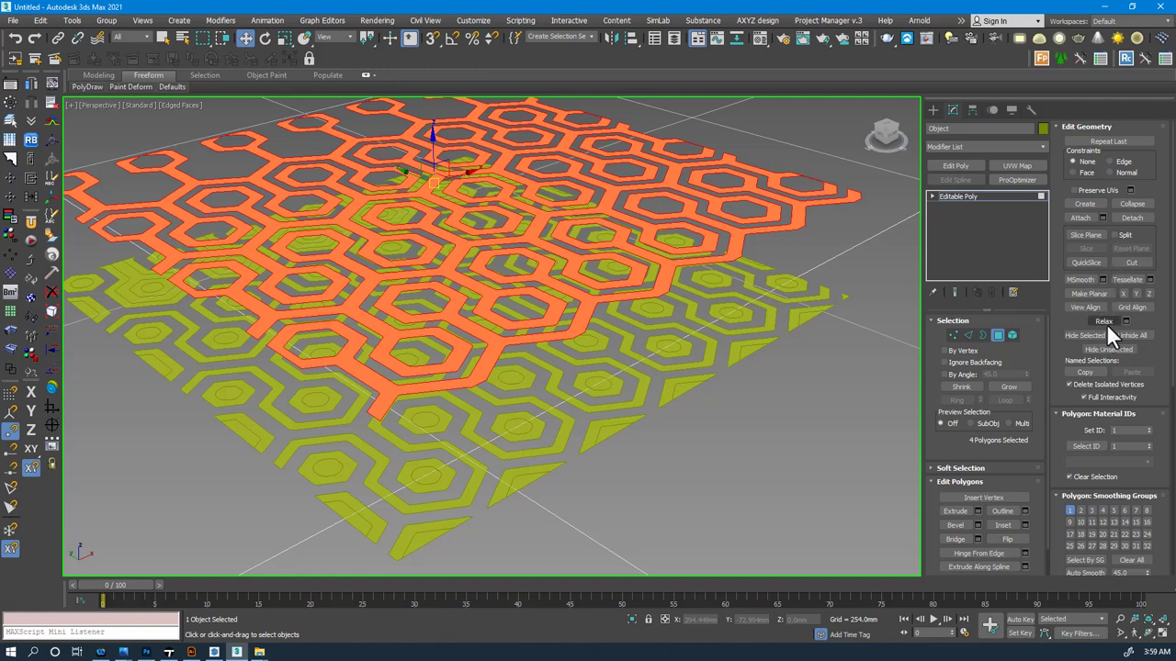
pyautogui.scroll(-6, 1160, 349)
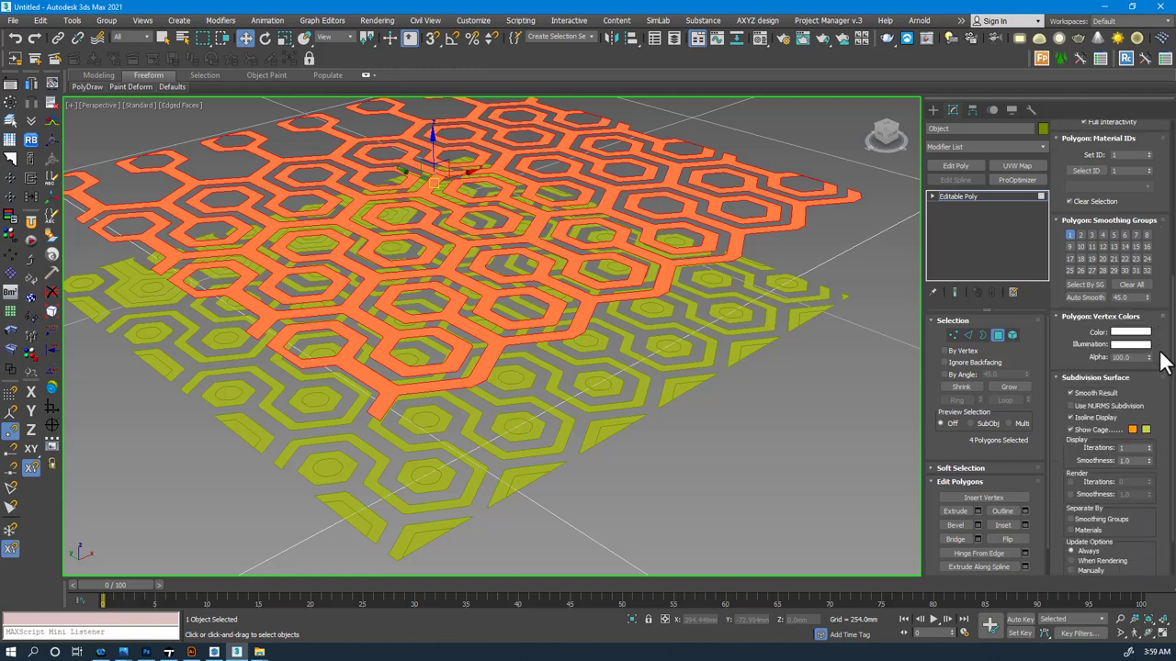
pyautogui.scroll(10, 1164, 361)
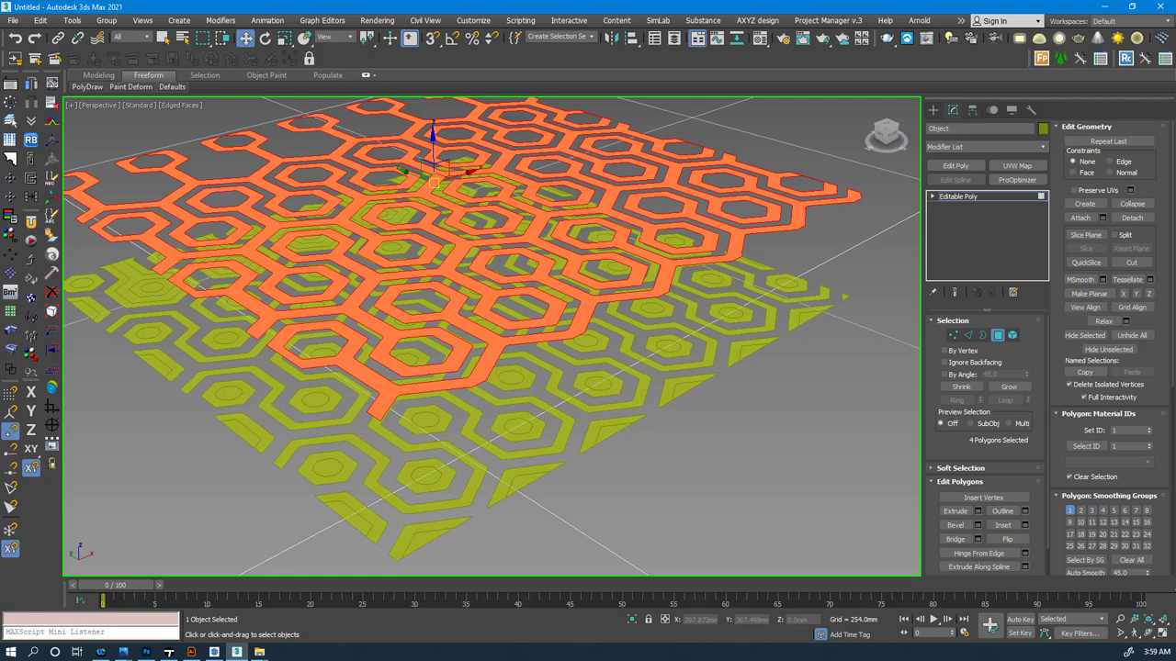
pyautogui.scroll(-1, 984, 441)
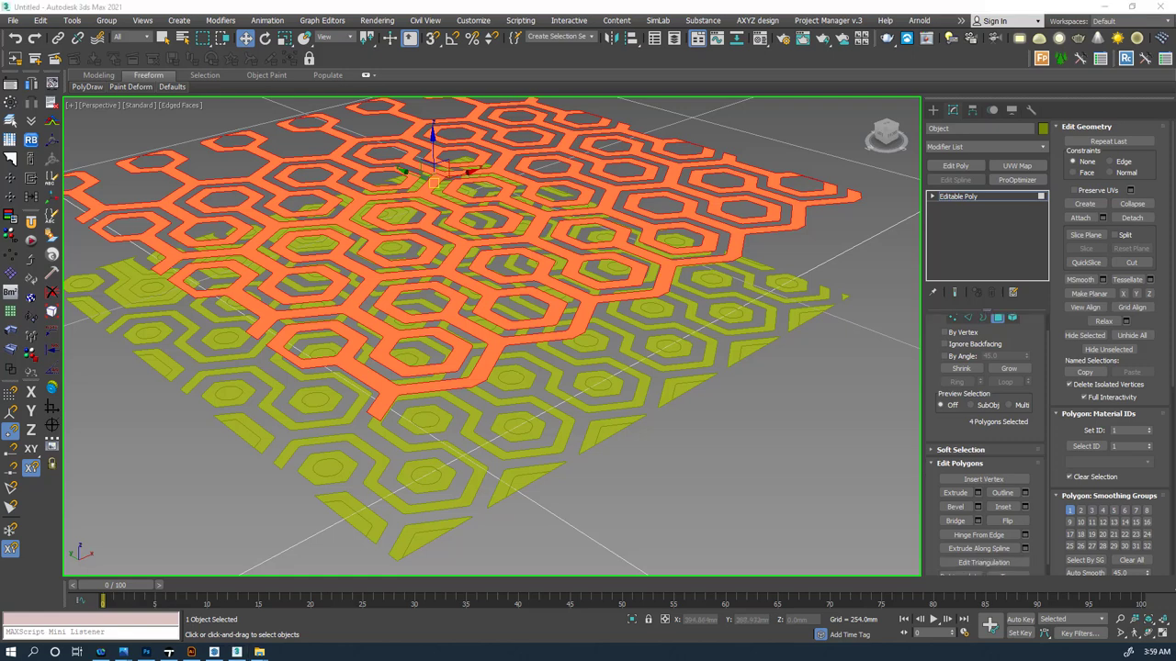
# Step: Extrude the selected band polygons upward into thick hexagonal walls, then return to object level with the Move tool
pyautogui.click(964, 493)
pyautogui.moveTo(732, 246); pyautogui.dragTo(737, 239)
pyautogui.moveTo(552, 354); pyautogui.dragTo(572, 313, button='middle')
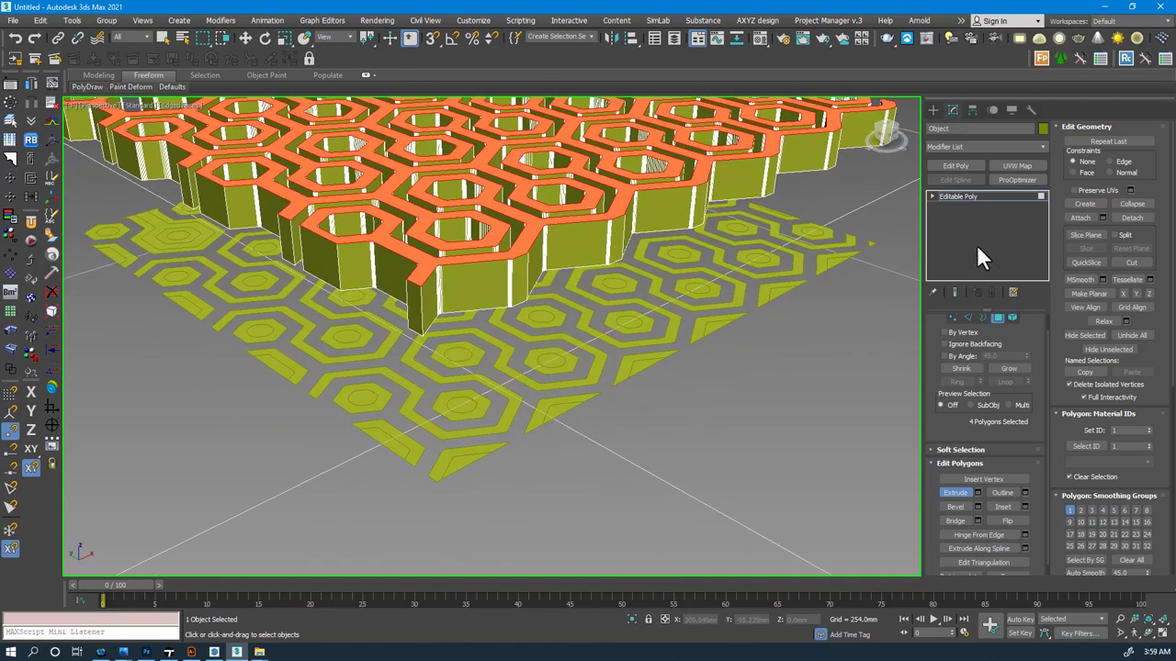
pyautogui.press('w')
pyautogui.click(996, 318)
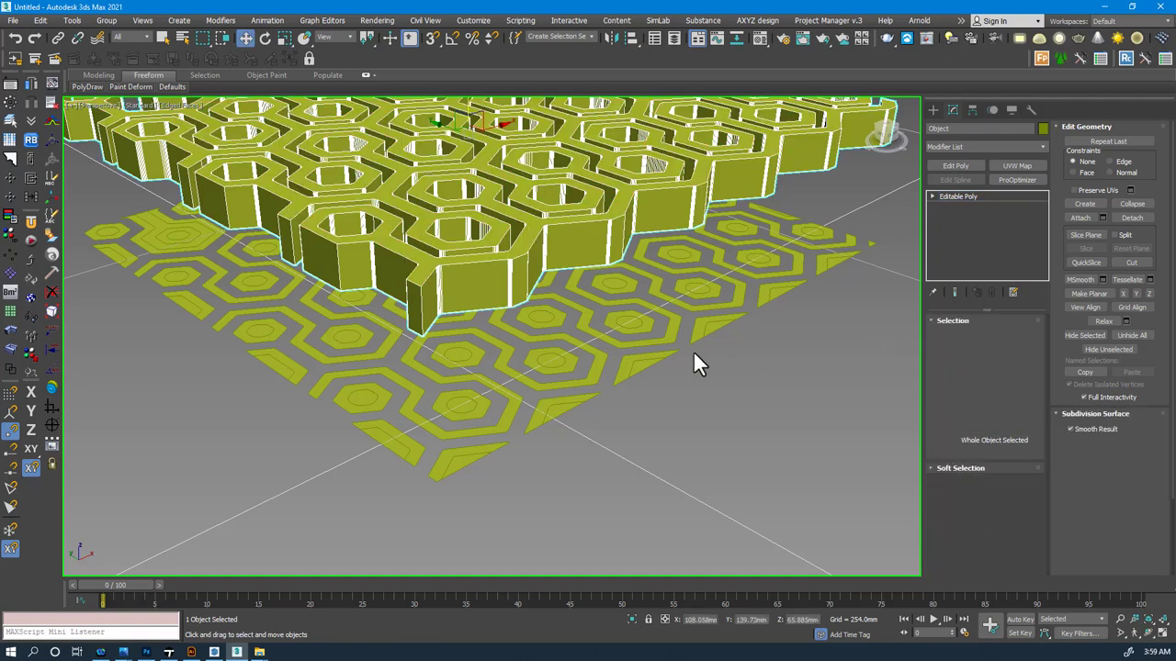
# Step: In the flat hexagon pattern object, go to polygon level and select the connected band polygon along its front edge
pyautogui.click(562, 400)
pyautogui.click(563, 397)
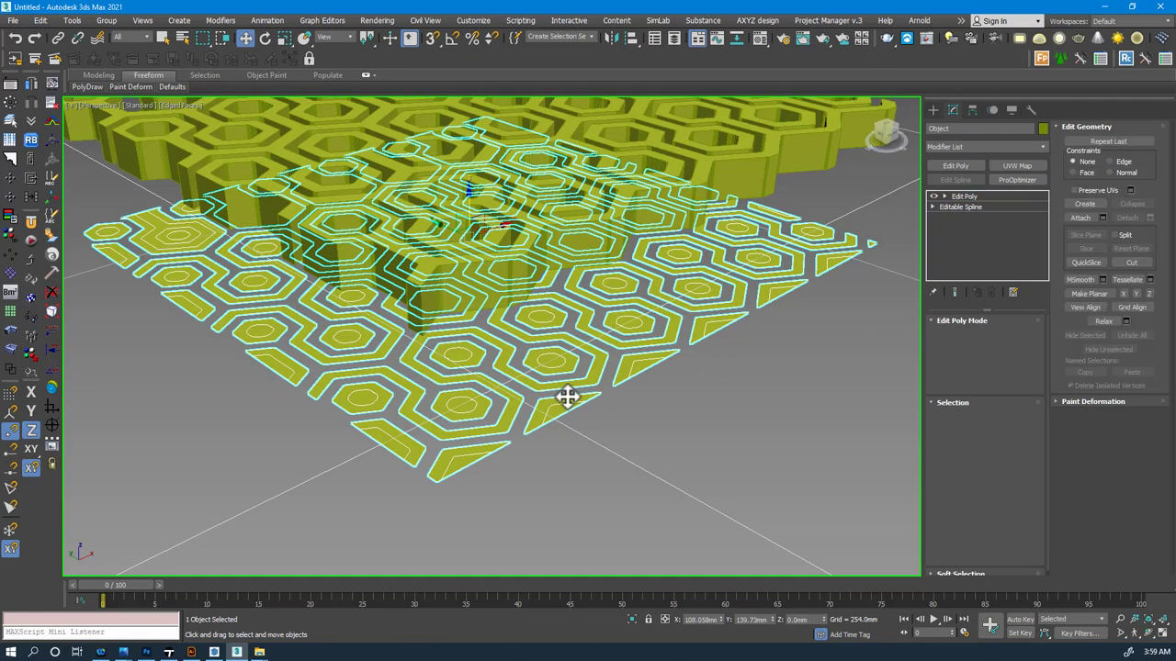
pyautogui.keyDown('alt'); pyautogui.moveTo(568, 399); pyautogui.dragTo(585, 398, button='middle'); pyautogui.keyUp('alt')
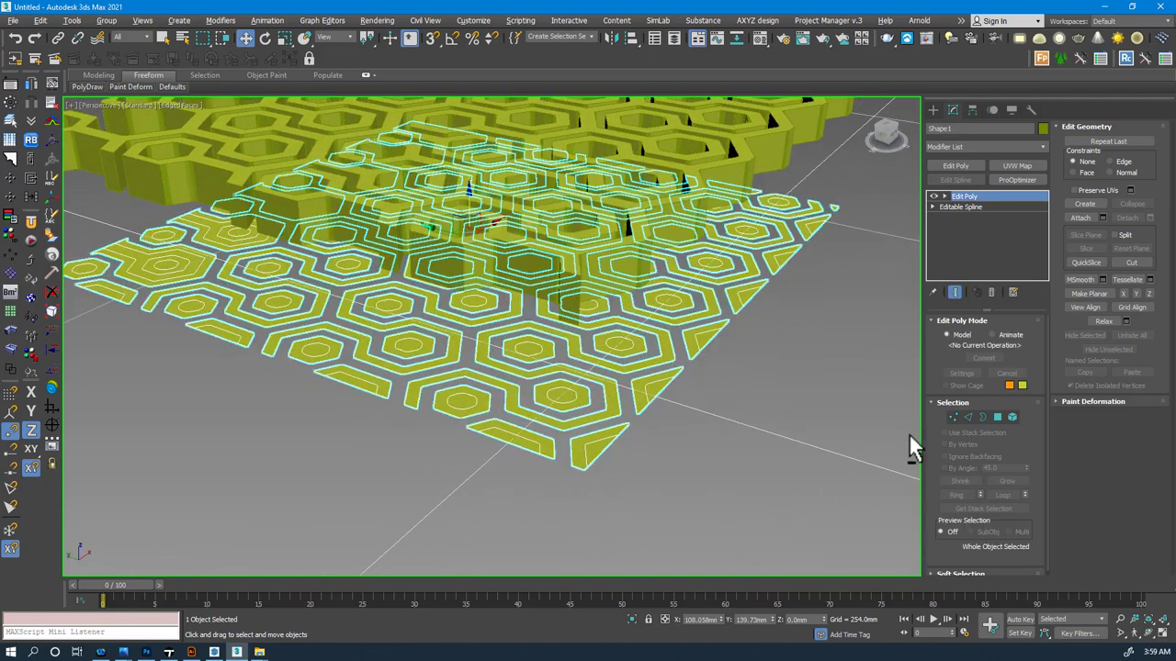
pyautogui.click(996, 417)
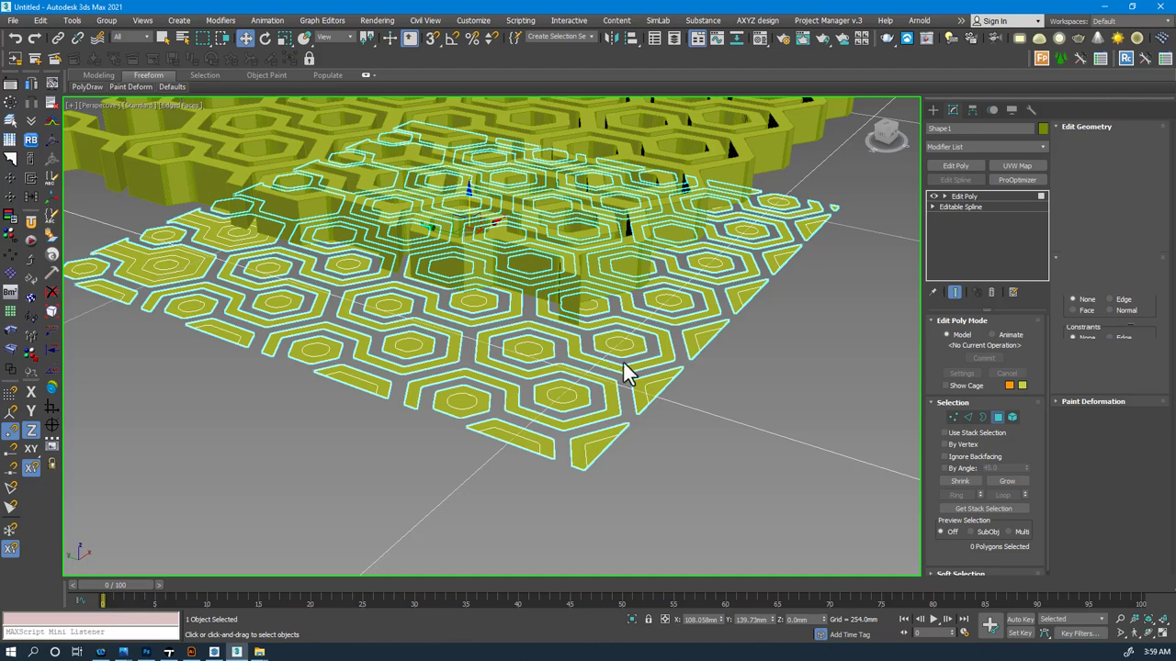
pyautogui.scroll(6, 647, 362)
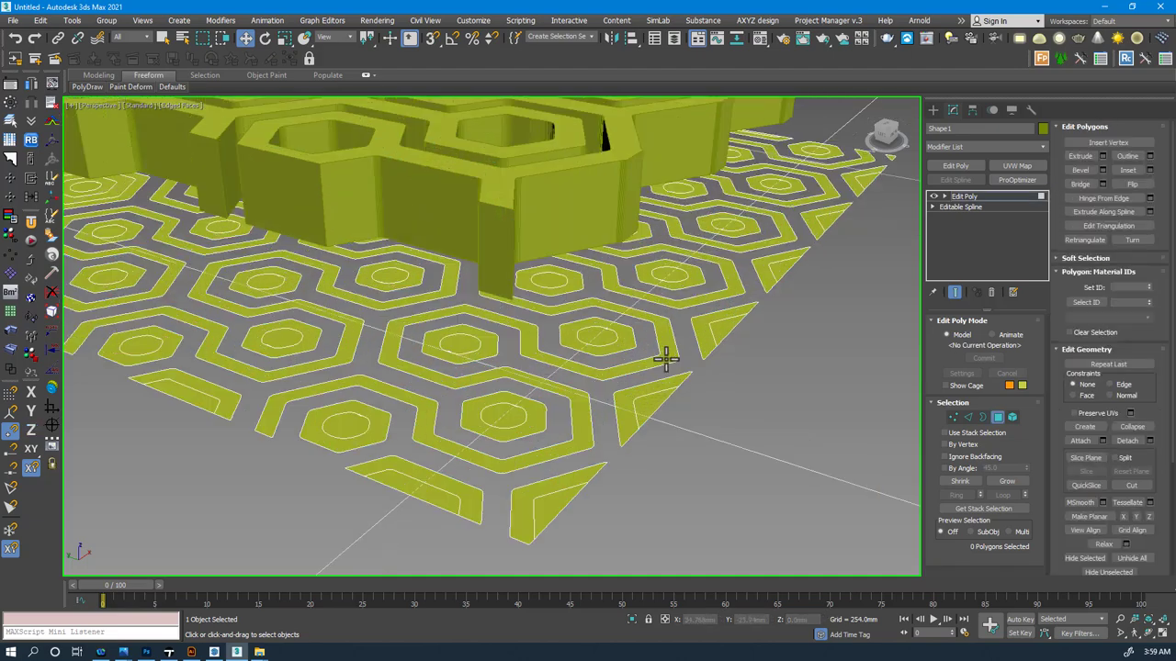
pyautogui.scroll(3, 647, 364)
pyautogui.click(626, 366)
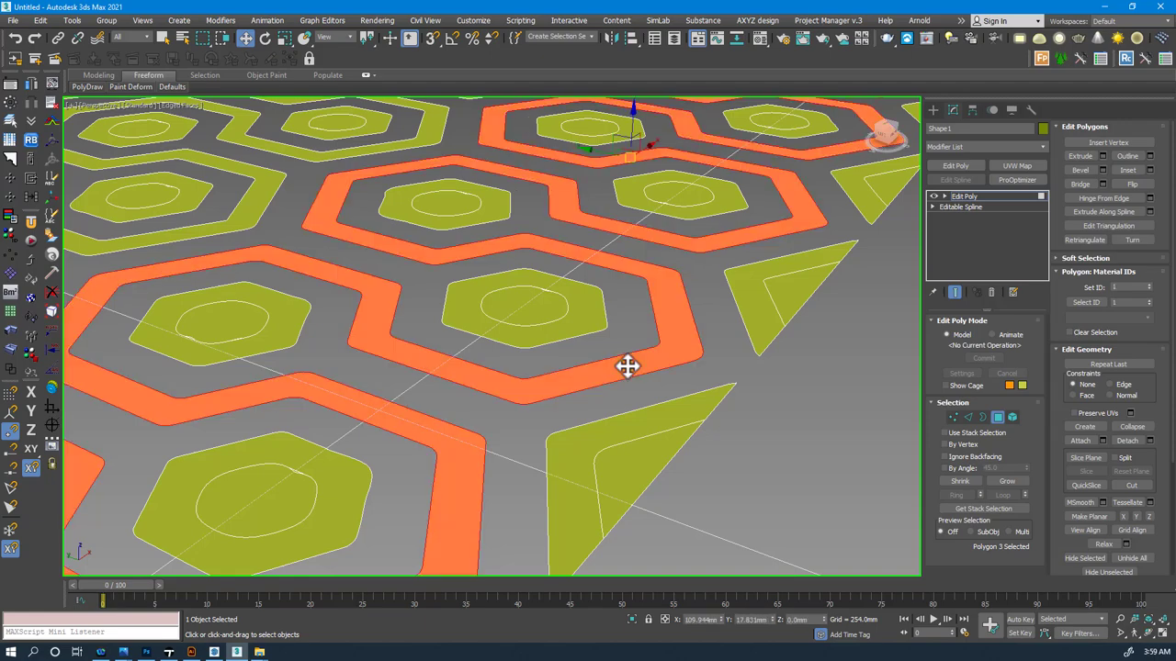
# Step: Try to inset the selected band polygon freehand, and undo the inset
pyautogui.scroll(-4, 622, 360)
pyautogui.scroll(-6, 597, 362)
pyautogui.scroll(6, 581, 335)
pyautogui.scroll(3, 476, 329)
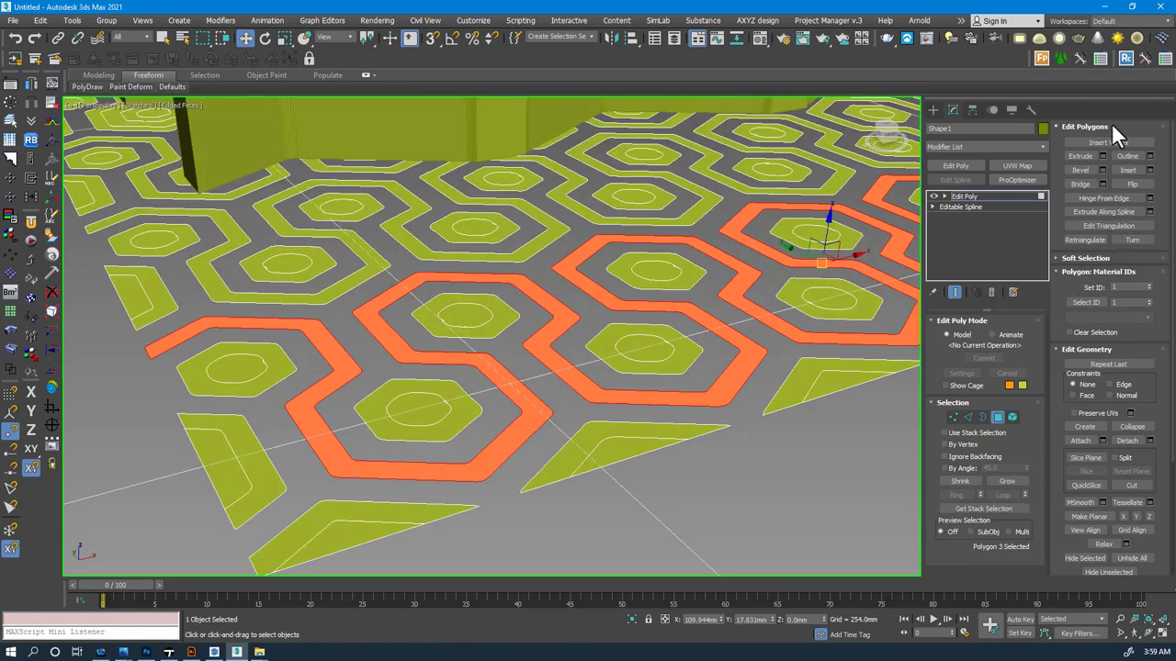
pyautogui.click(1126, 169)
pyautogui.scroll(3, 524, 336)
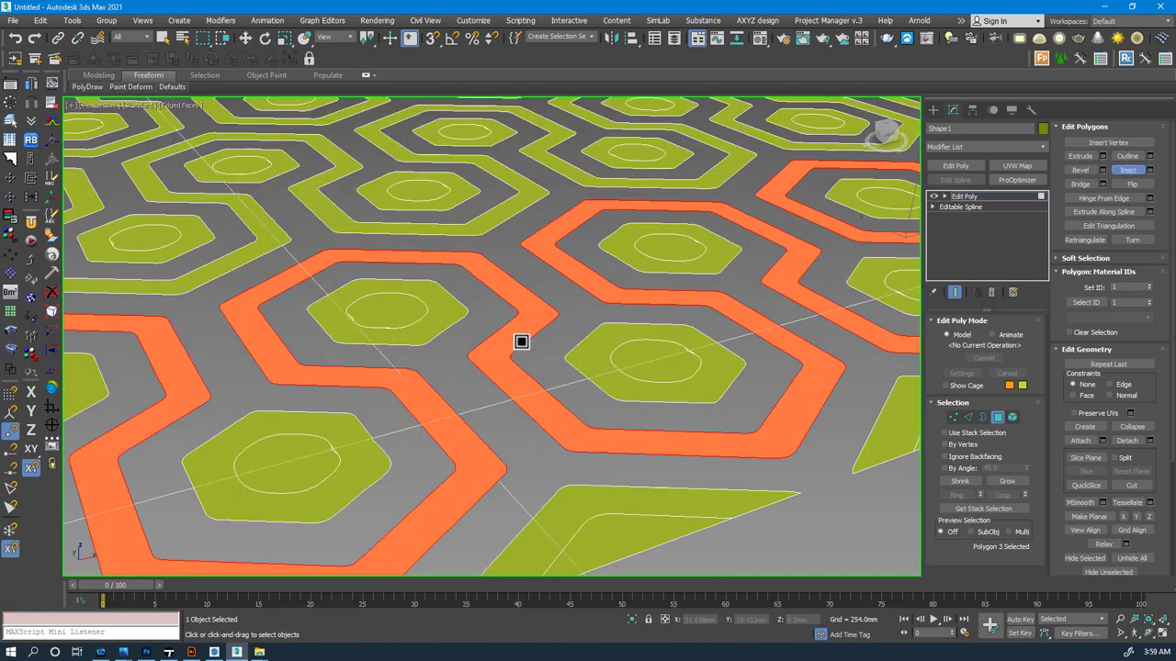
pyautogui.moveTo(521, 342); pyautogui.dragTo(681, 367)
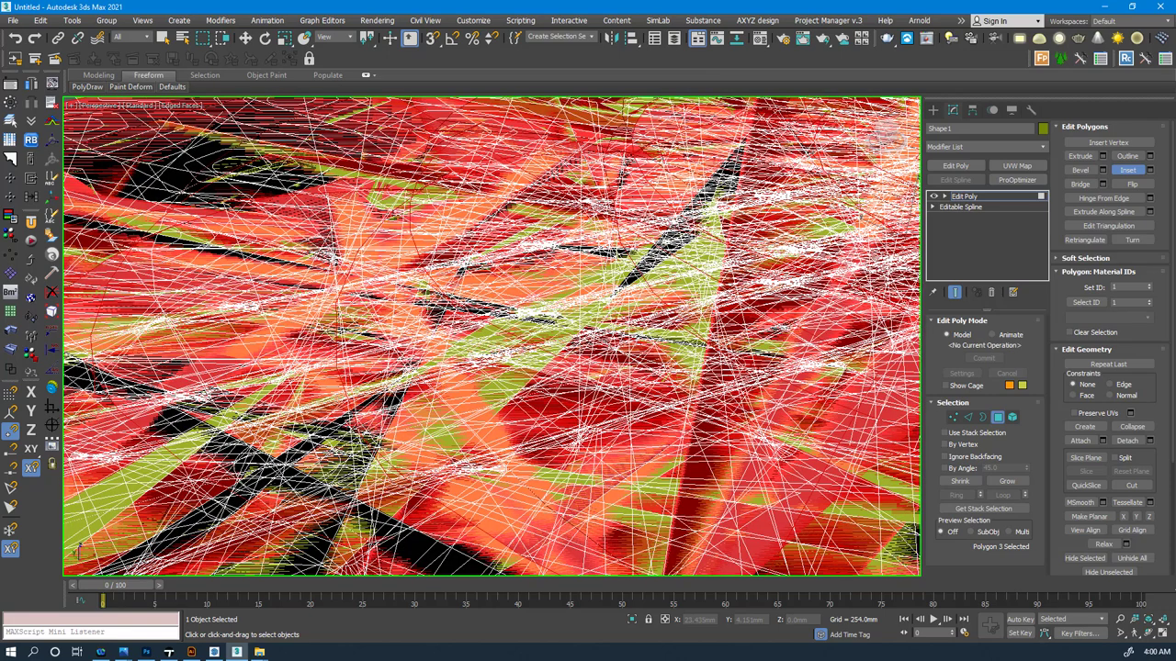
pyautogui.hotkey('ctrl', 'z')
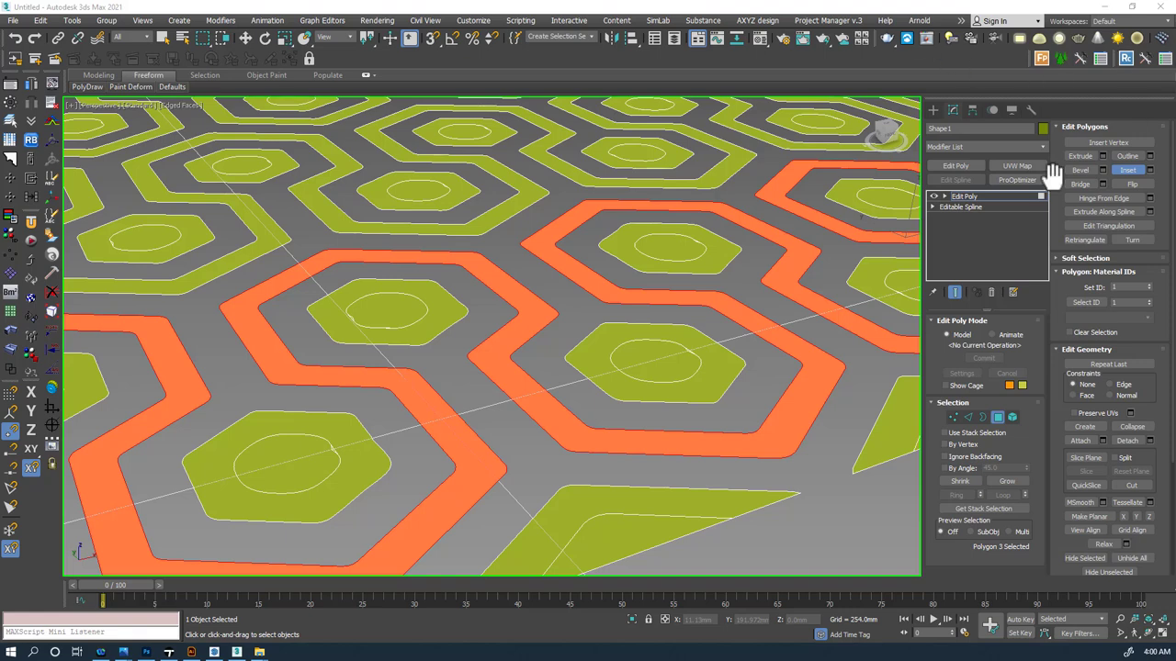
# Step: Inset the selected band polygon by exactly 0.5 mm and apply the inset
pyautogui.click(1149, 170)
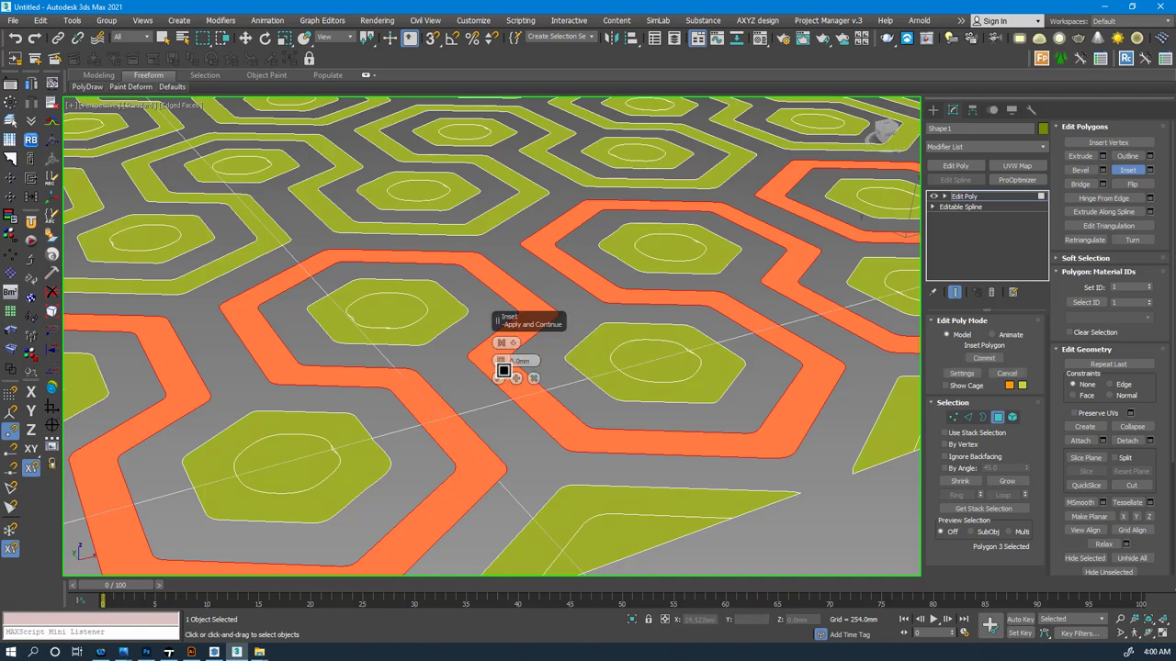
pyautogui.click(519, 361)
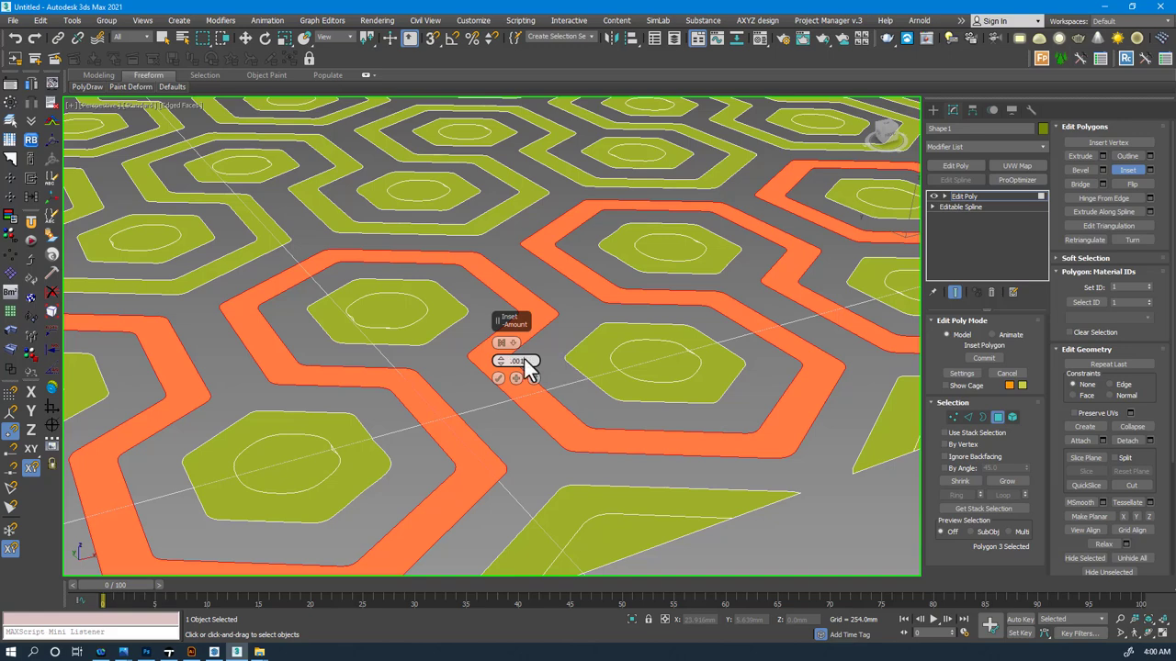
pyautogui.press('Return')
pyautogui.write('.5')
pyautogui.press('Return')
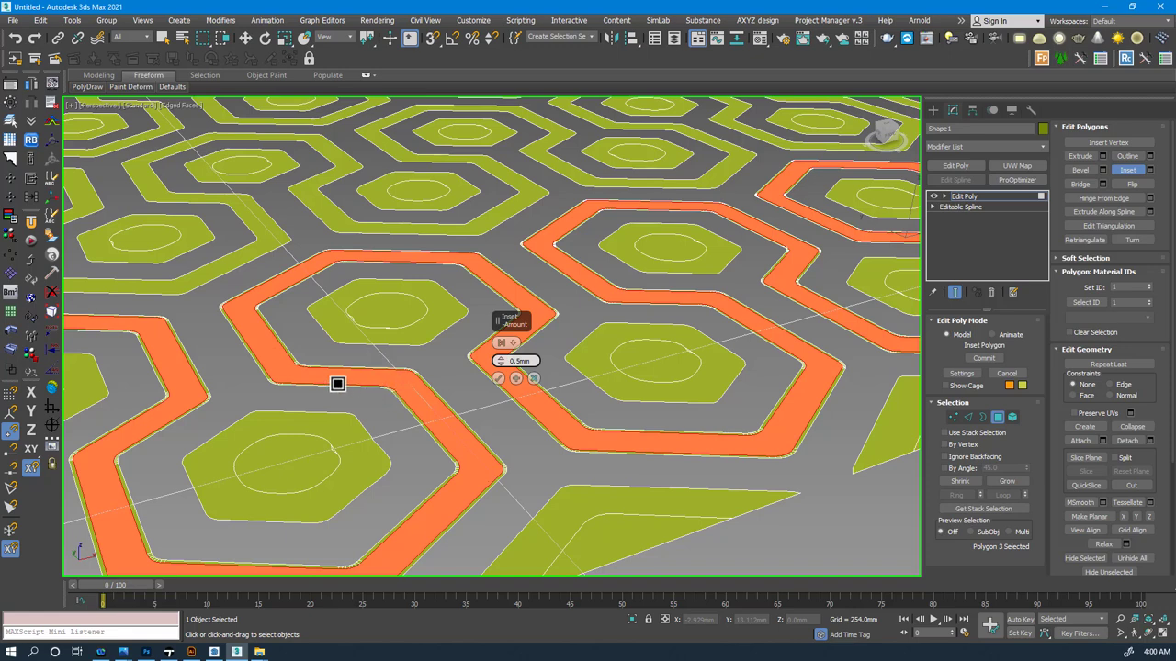
pyautogui.scroll(2, 275, 368)
pyautogui.scroll(5, 236, 354)
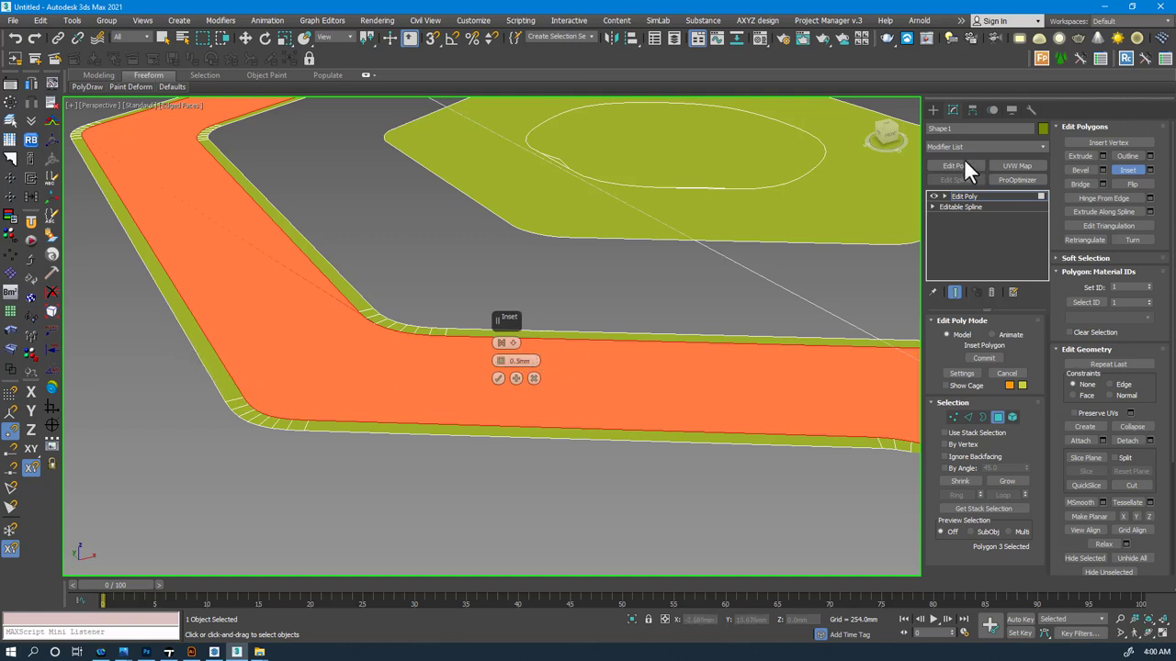
pyautogui.click(498, 376)
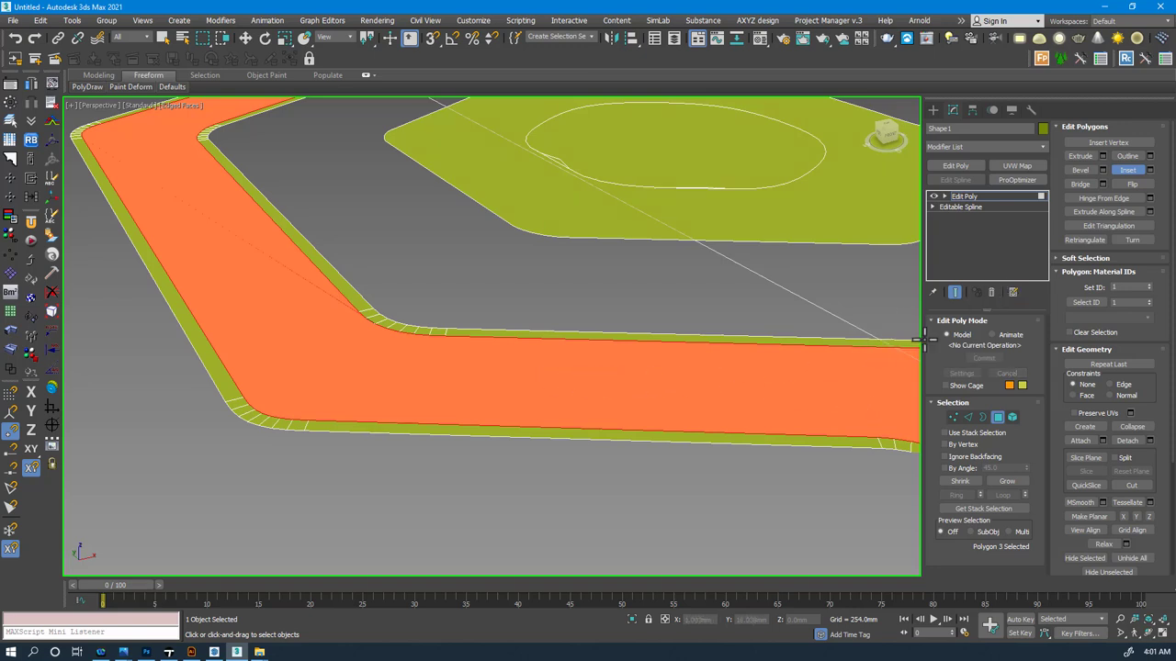
# Step: Try to extrude the inset band polygon freehand, and undo the extrusion
pyautogui.click(1082, 157)
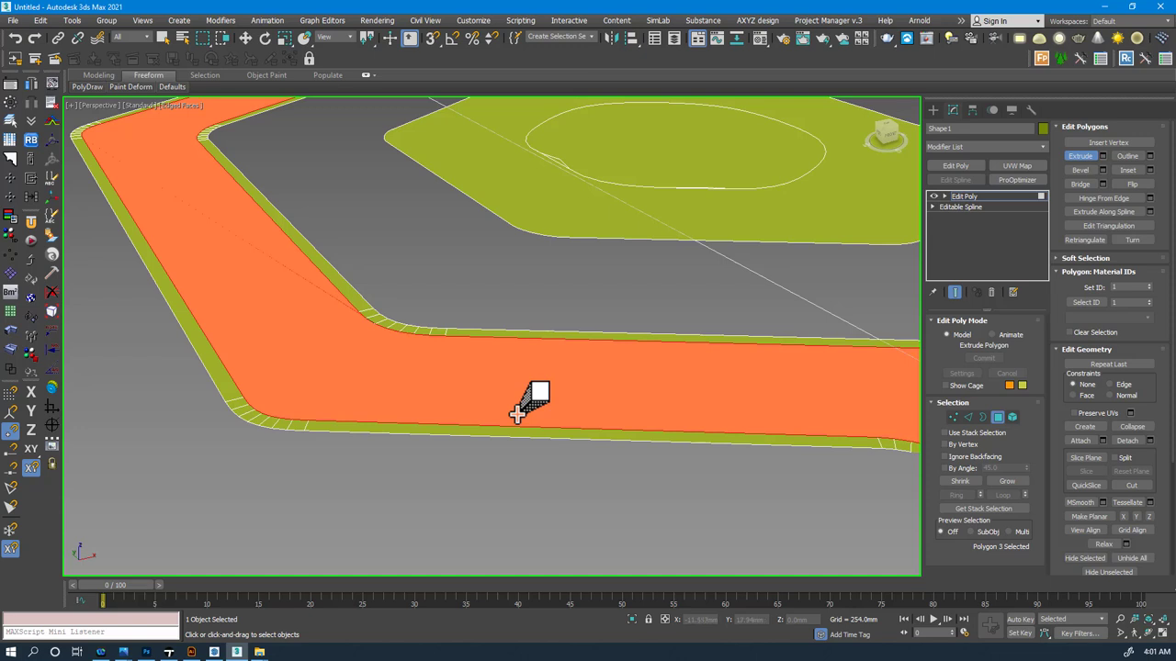
pyautogui.moveTo(517, 415); pyautogui.dragTo(524, 331)
pyautogui.hotkey('ctrl', 'z')
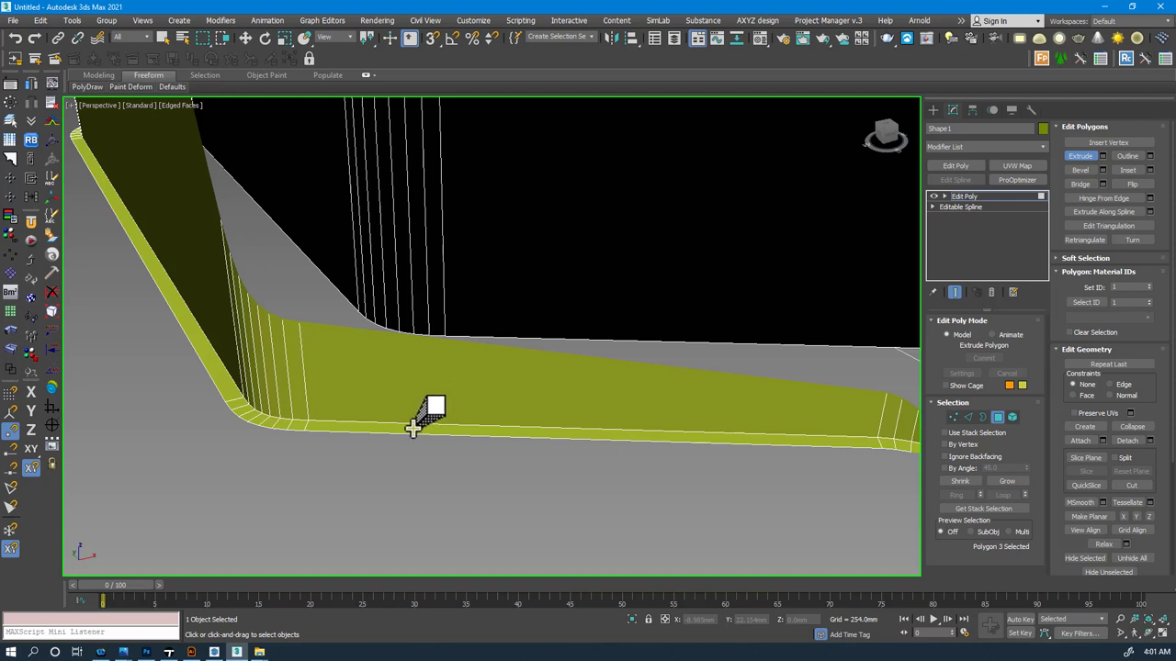
pyautogui.hotkey('ctrl', 'z')
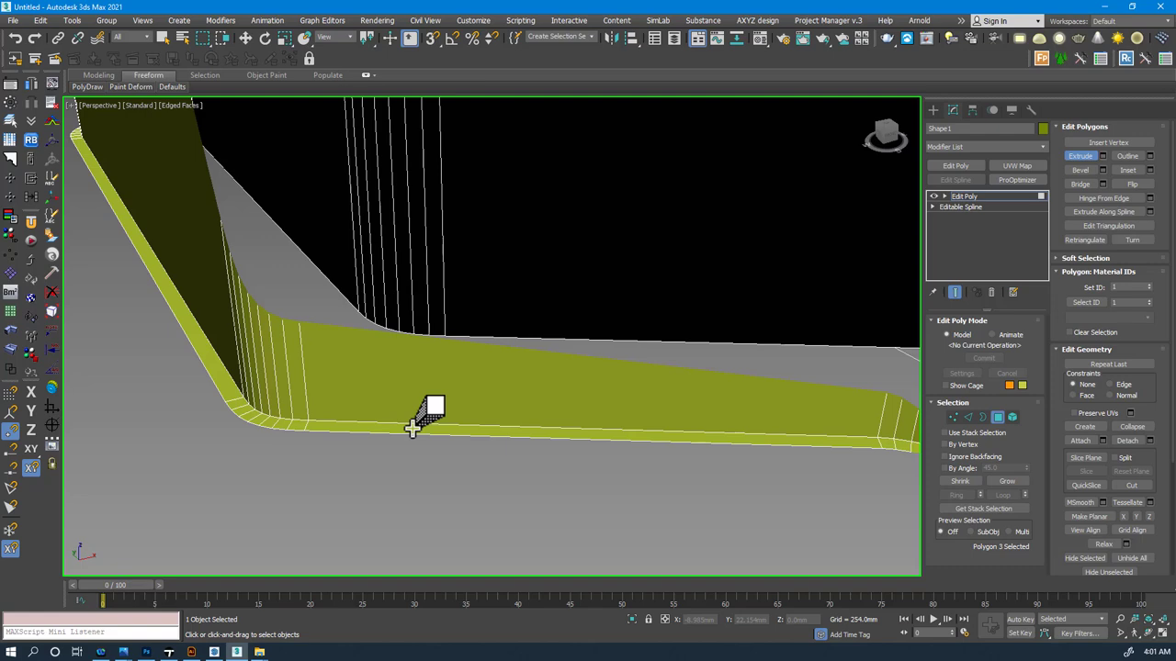
# Step: Extrude the inset band polygon downward about 18 mm, forming a deep channel between thin rims
pyautogui.scroll(2, 337, 257)
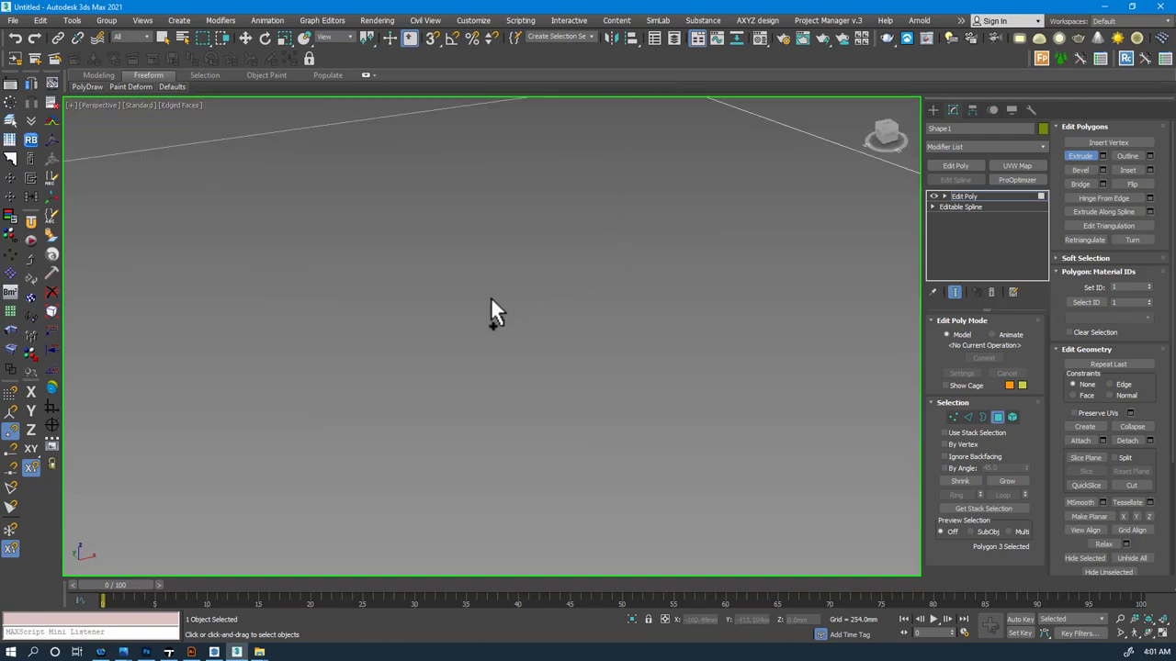
pyautogui.scroll(-8, 451, 253)
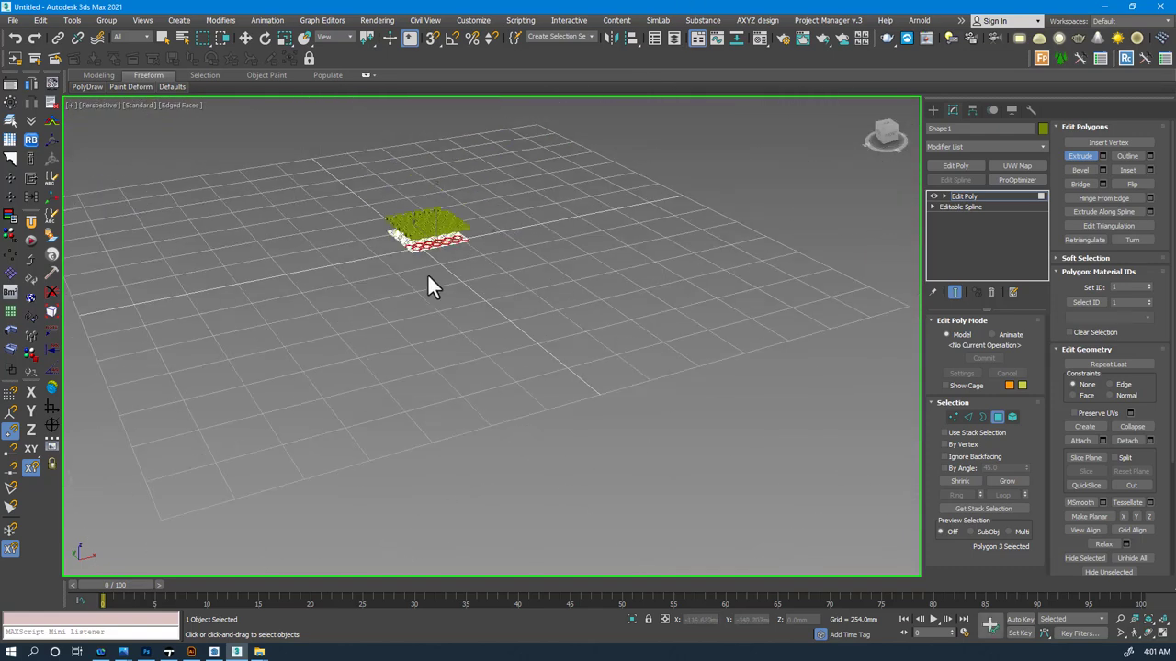
pyautogui.scroll(10, 427, 276)
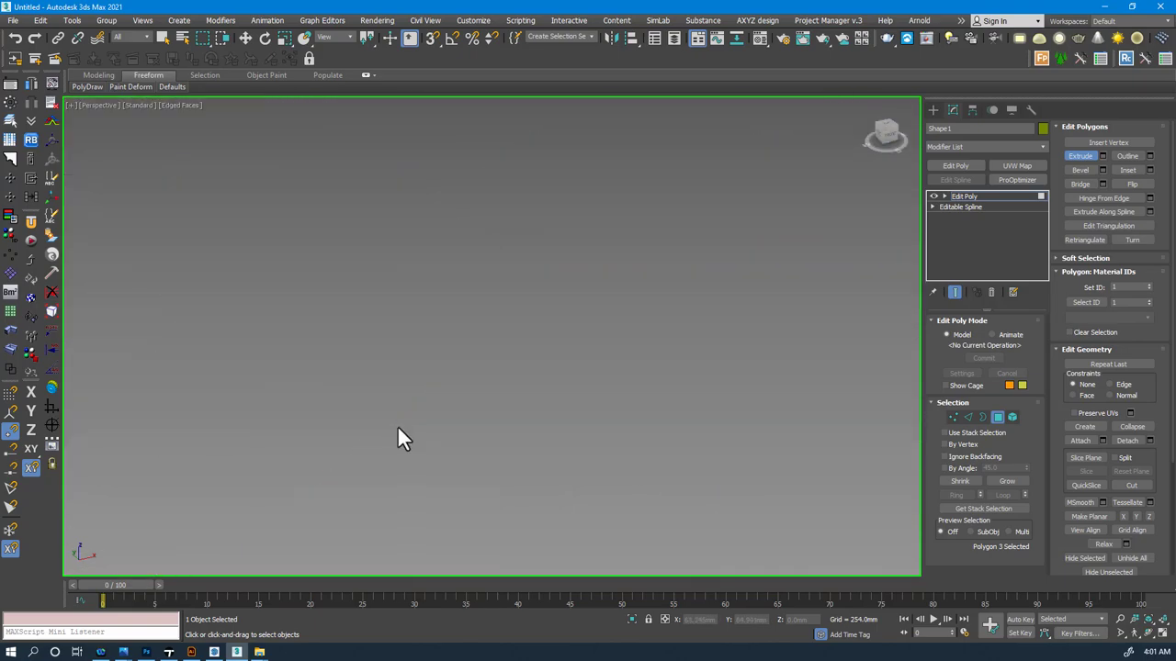
pyautogui.scroll(-3, 391, 438)
pyautogui.scroll(3, 391, 437)
pyautogui.moveTo(391, 437); pyautogui.dragTo(414, 388, button='middle')
pyautogui.scroll(-6, 454, 336)
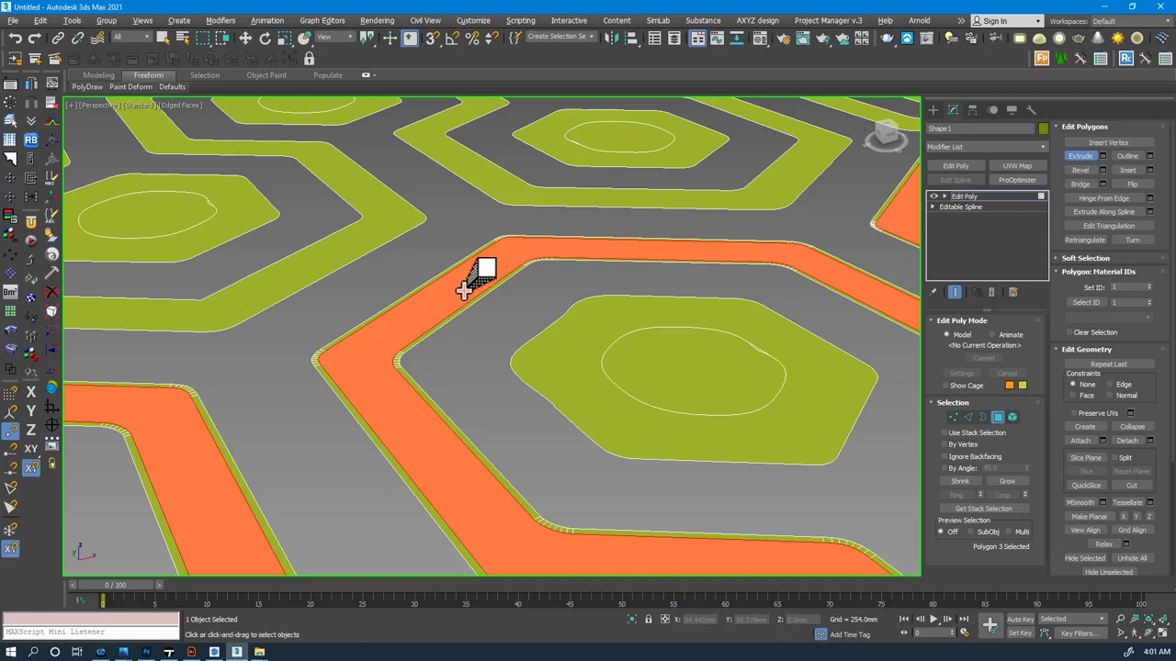
pyautogui.moveTo(464, 291); pyautogui.dragTo(457, 251)
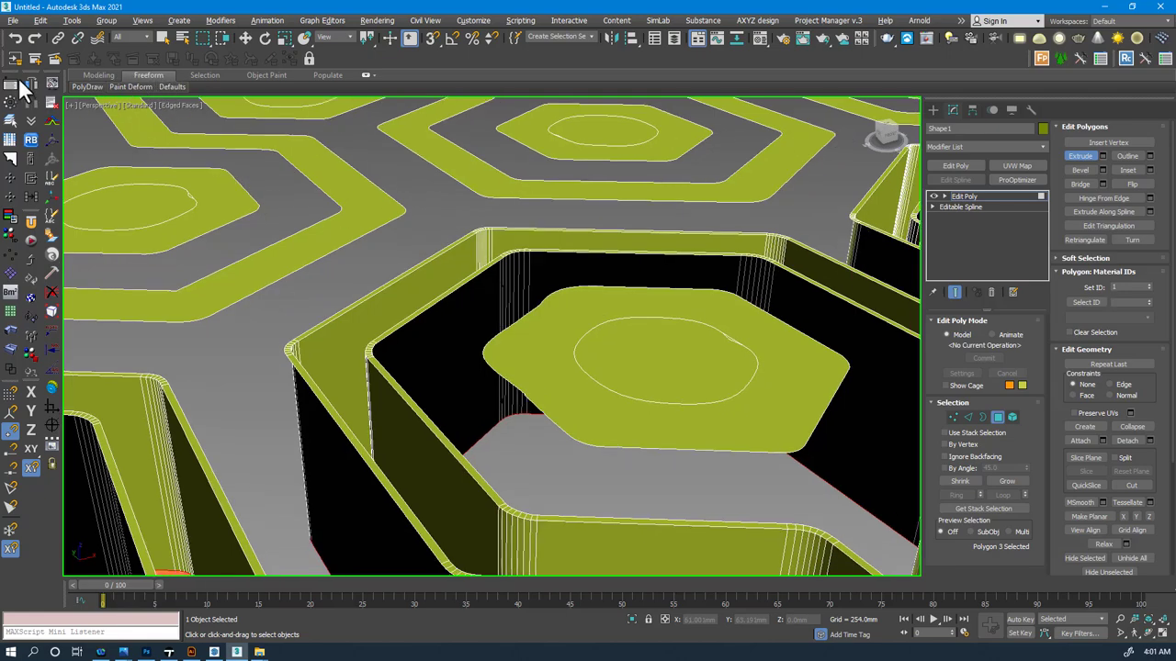
pyautogui.moveTo(262, 261); pyautogui.dragTo(325, 231, button='middle')
pyautogui.scroll(-10, 652, 377)
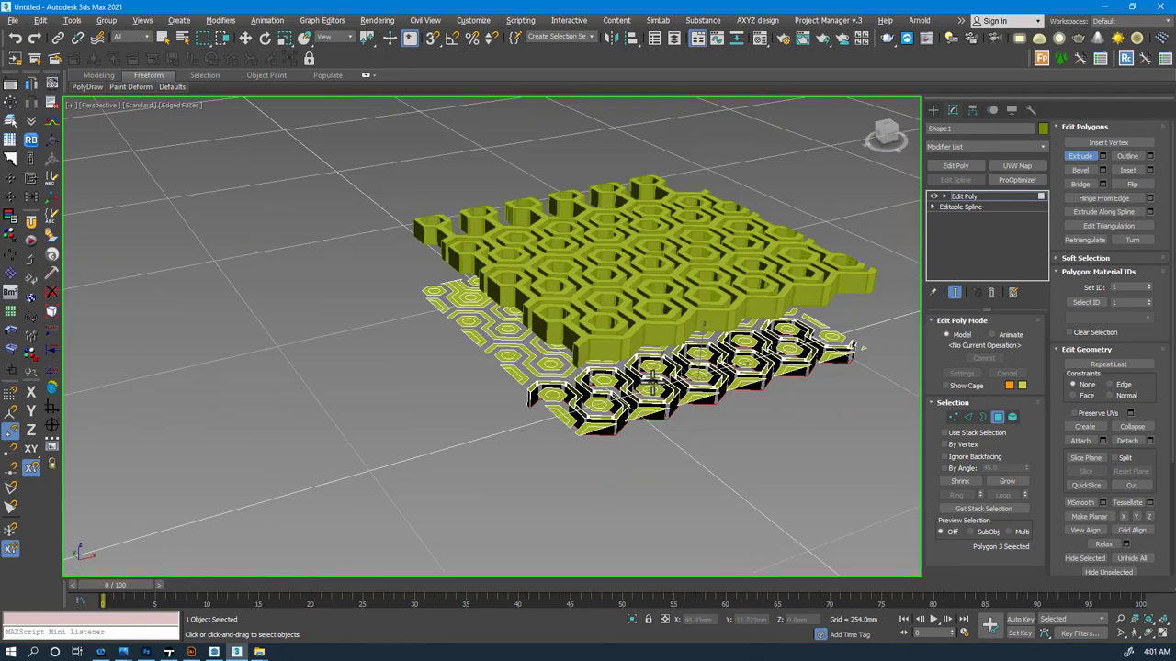
# Step: Move the channel's floor polygon up along Z to about -13.5 mm to make the channel shallower
pyautogui.scroll(3, 648, 381)
pyautogui.scroll(3, 634, 404)
pyautogui.press('w')
pyautogui.scroll(5, 777, 358)
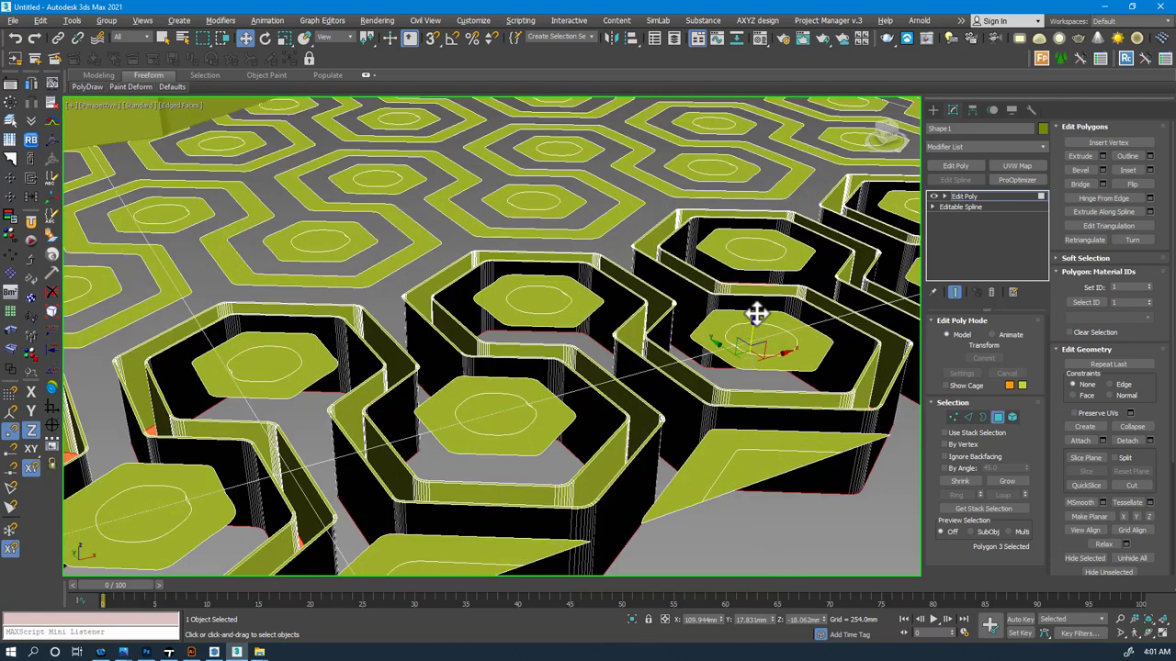
pyautogui.moveTo(756, 314); pyautogui.dragTo(757, 311)
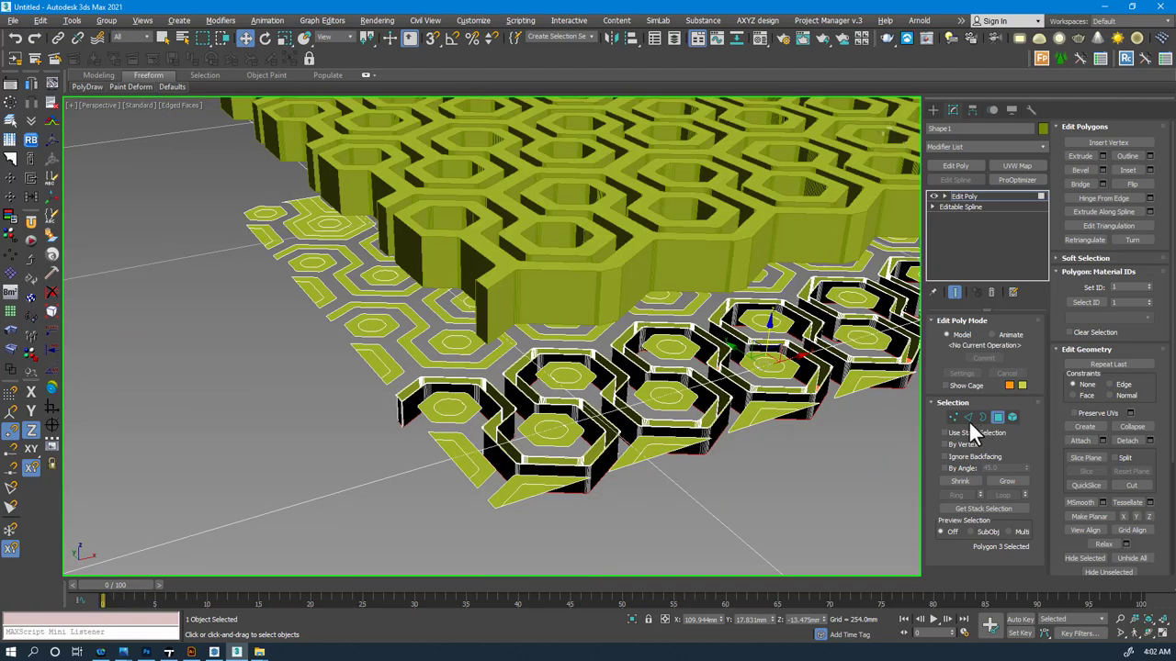
# Step: Leave polygon level on the pattern object and clear the selection
pyautogui.scroll(5, 664, 344)
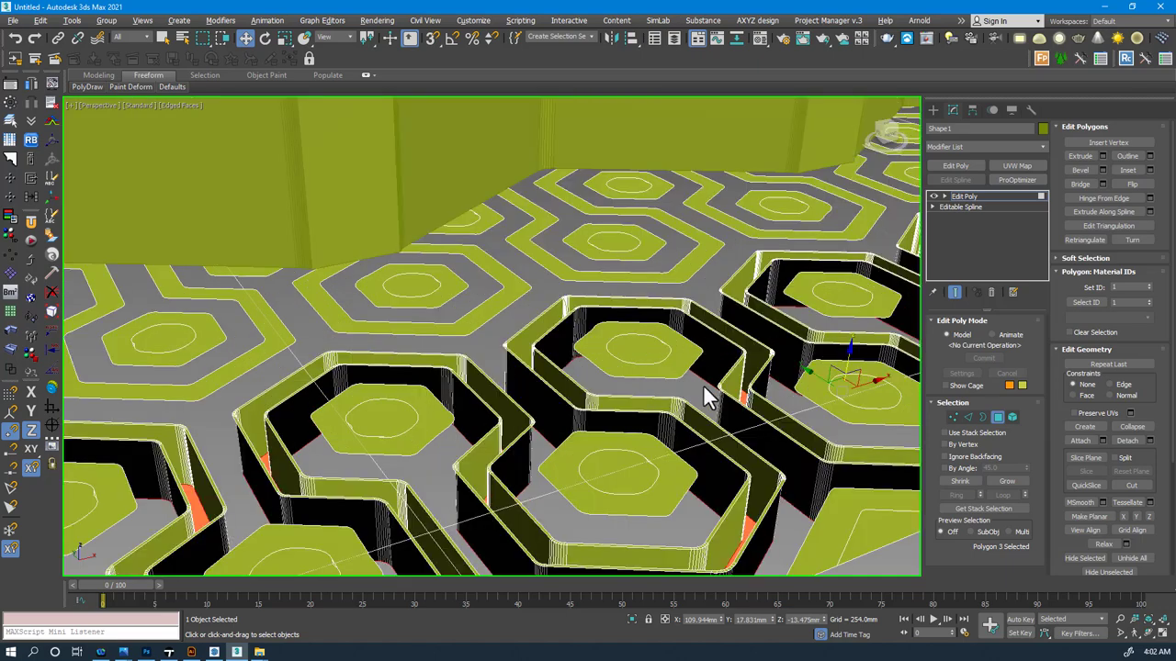
pyautogui.moveTo(703, 384); pyautogui.dragTo(672, 391, button='middle')
pyautogui.click(997, 417)
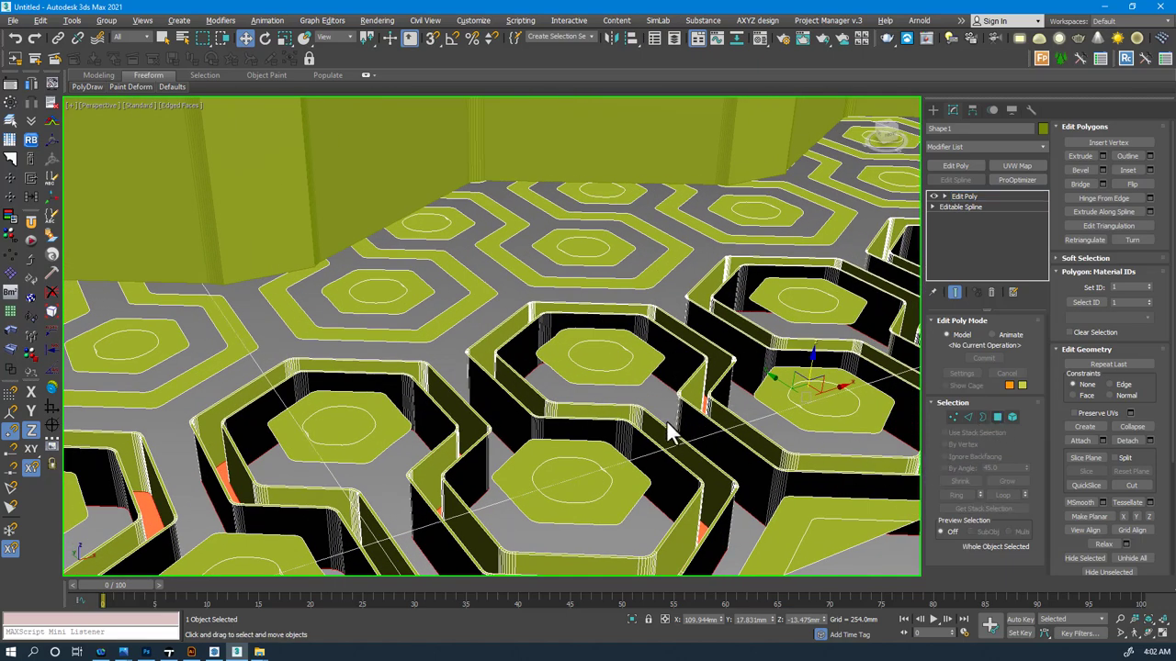
pyautogui.scroll(-8, 666, 418)
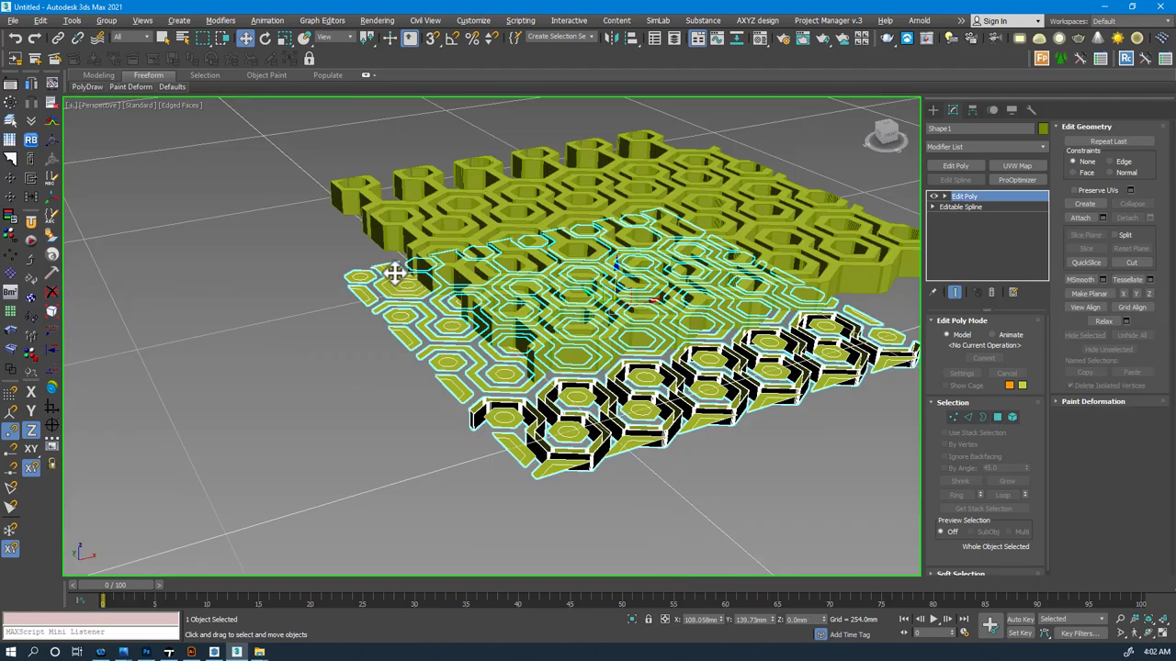
pyautogui.click(268, 257)
# Step: Inspect the raised hexagonal walls and sunken band, and open the export options for the whole scene
pyautogui.moveTo(360, 259); pyautogui.dragTo(365, 307, button='middle')
pyautogui.scroll(5, 460, 313)
pyautogui.scroll(2, 460, 312)
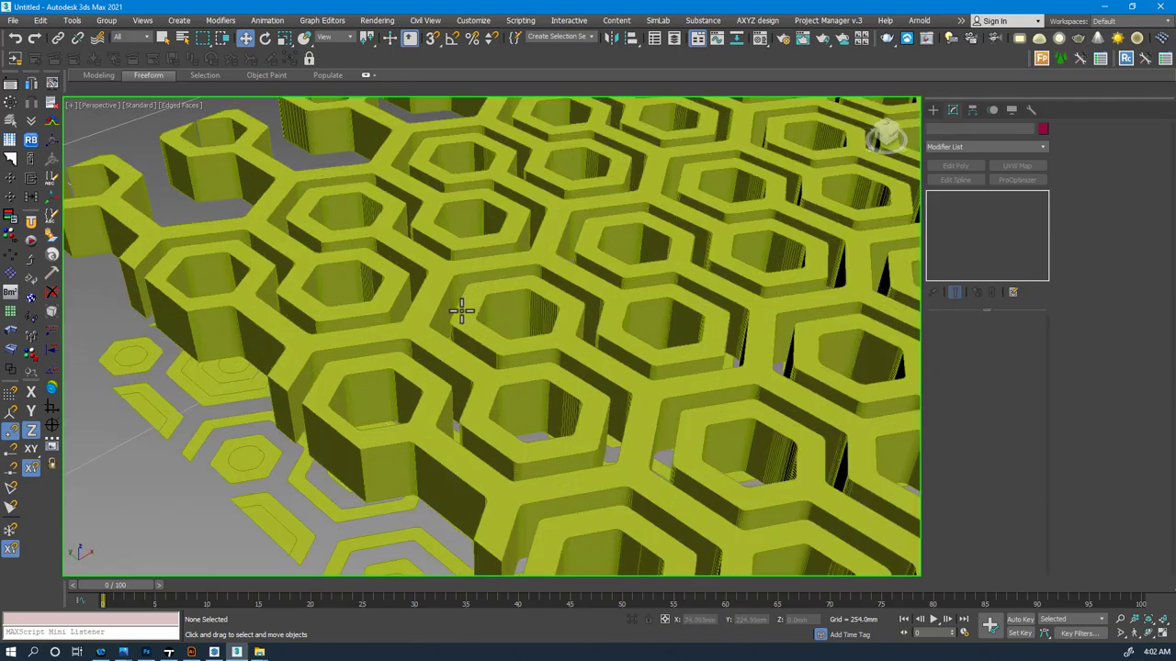
pyautogui.moveTo(506, 310)
pyautogui.keyDown('alt'); pyautogui.mouseDown(button='middle')
pyautogui.moveTo(506, 330)
pyautogui.moveTo(509, 296)
pyautogui.moveTo(488, 297)
pyautogui.mouseUp(button='middle'); pyautogui.keyUp('alt')
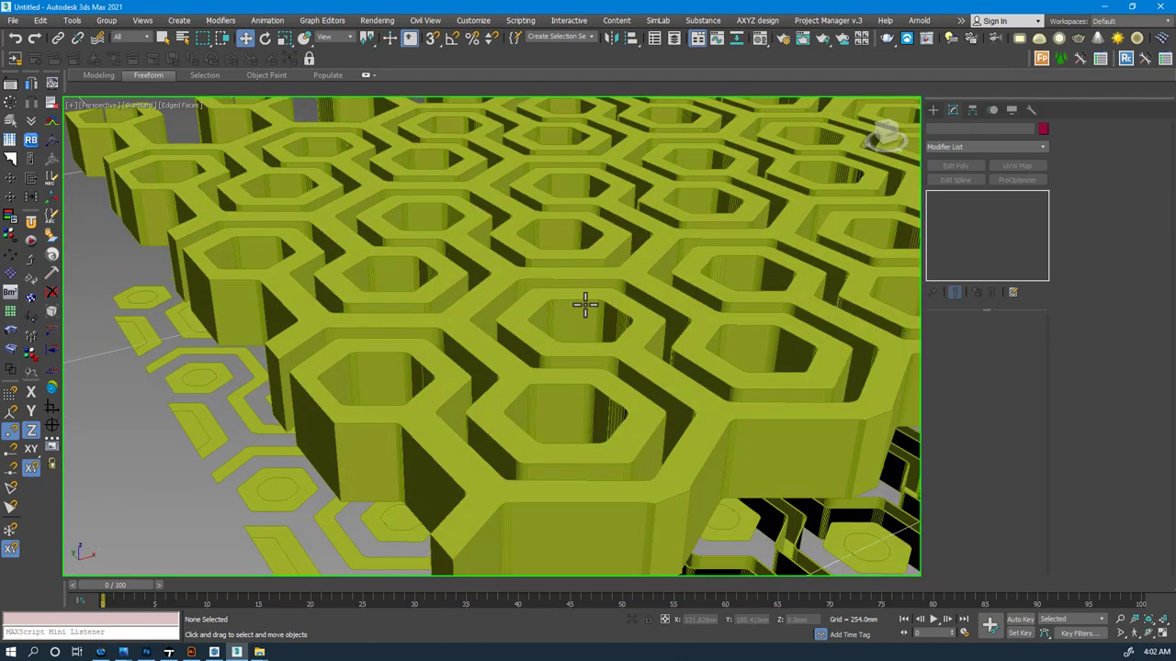
pyautogui.scroll(-4, 560, 288)
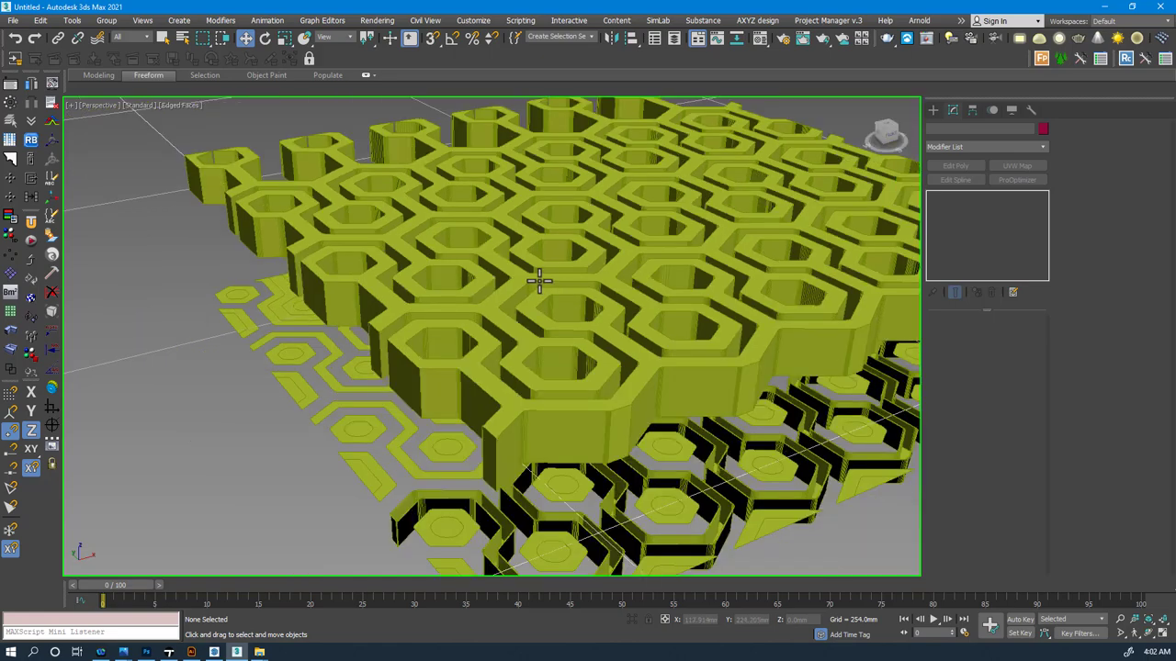
pyautogui.moveTo(551, 292); pyautogui.dragTo(515, 264, button='middle')
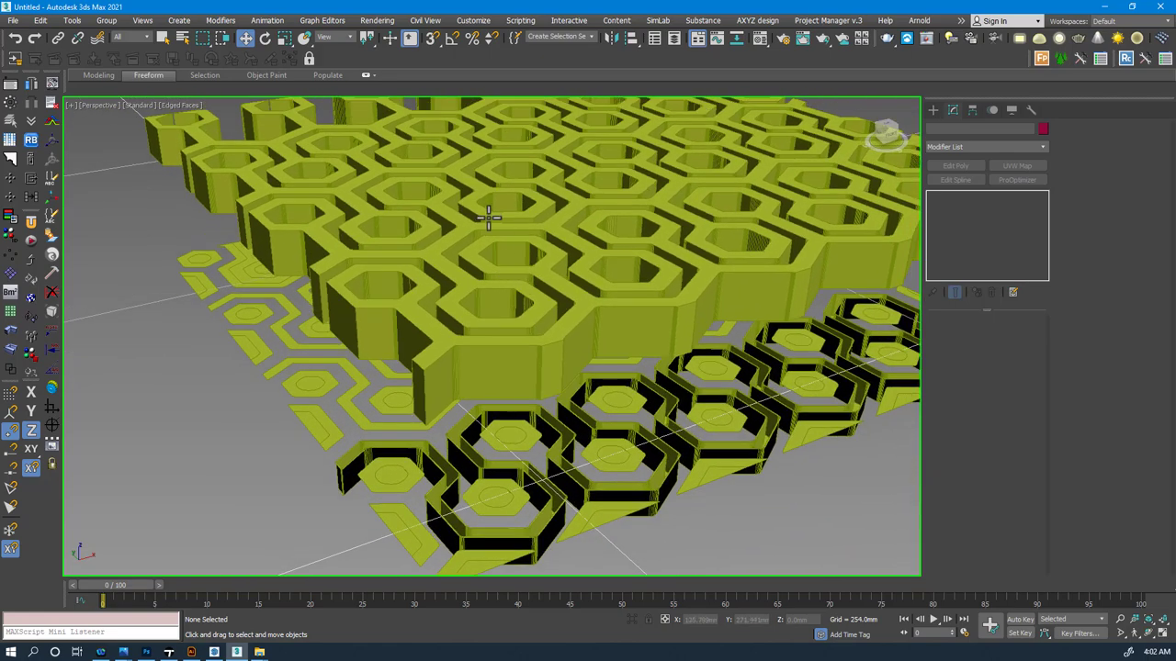
pyautogui.click(12, 20)
pyautogui.moveTo(63, 199)
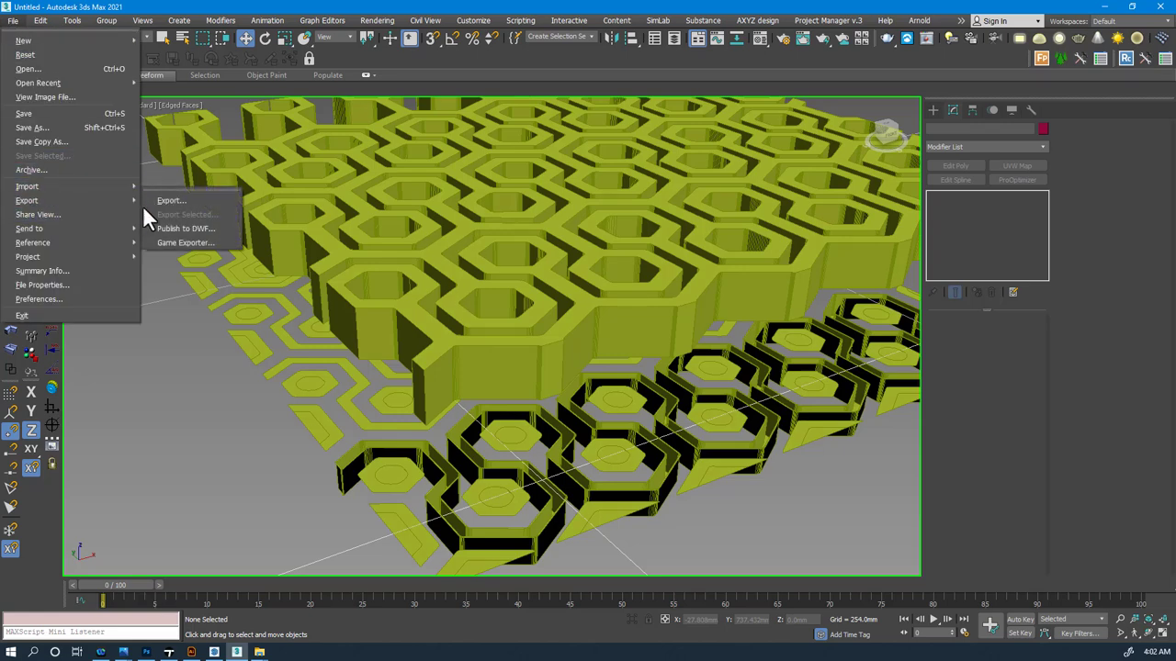
pyautogui.click(171, 202)
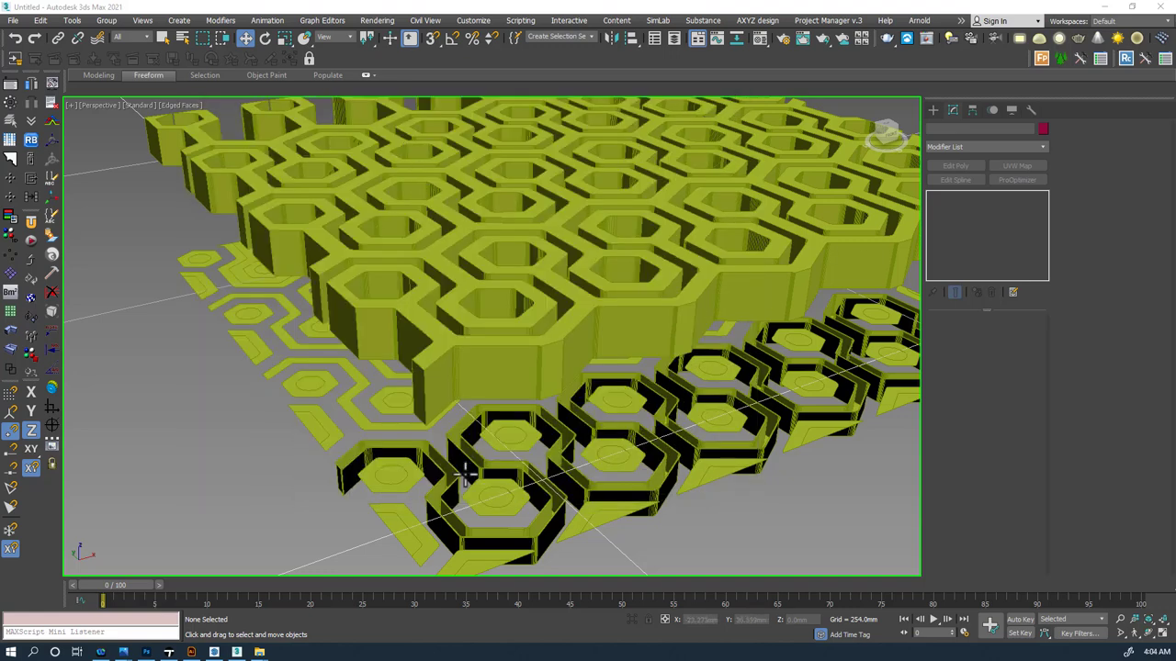
pyautogui.click(452, 10)
pyautogui.moveTo(375, 263); pyautogui.dragTo(163, 304, button='middle')
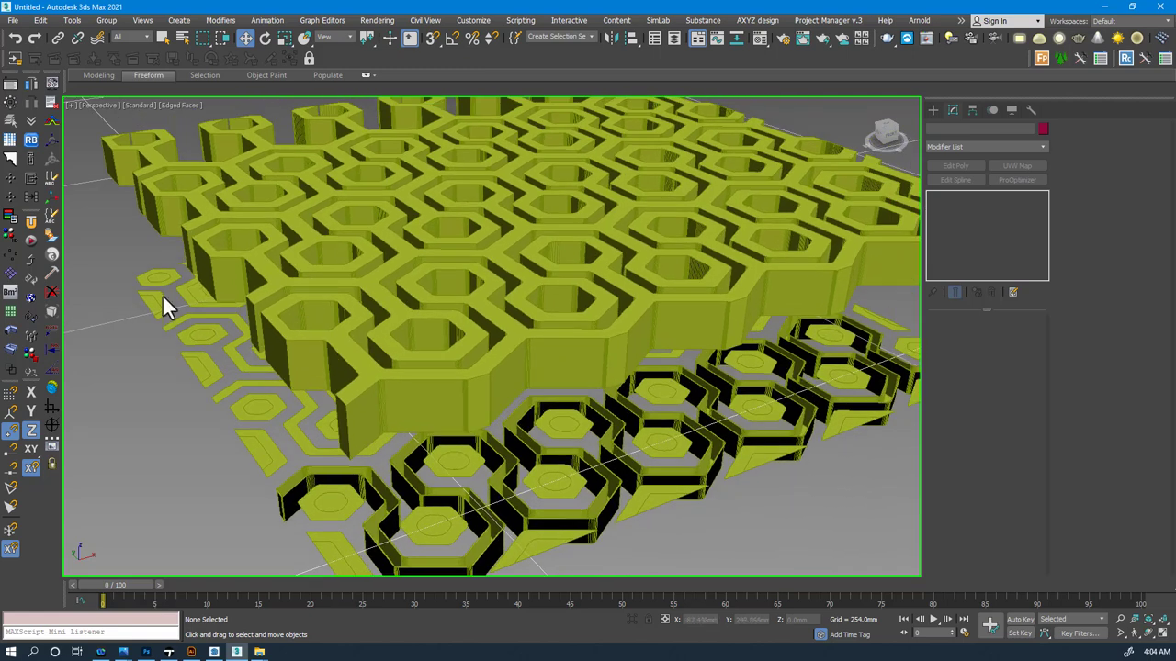
# Step: Export the whole scene as a DWG file named Pattern 3d
pyautogui.click(13, 22)
pyautogui.moveTo(34, 204)
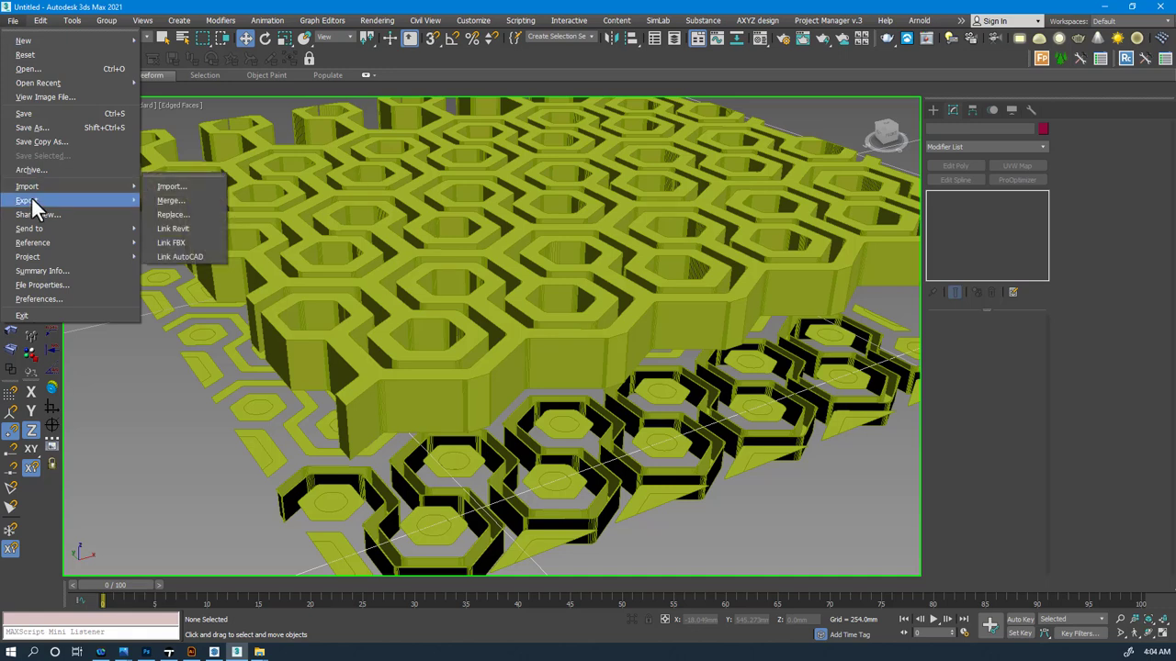
pyautogui.click(173, 200)
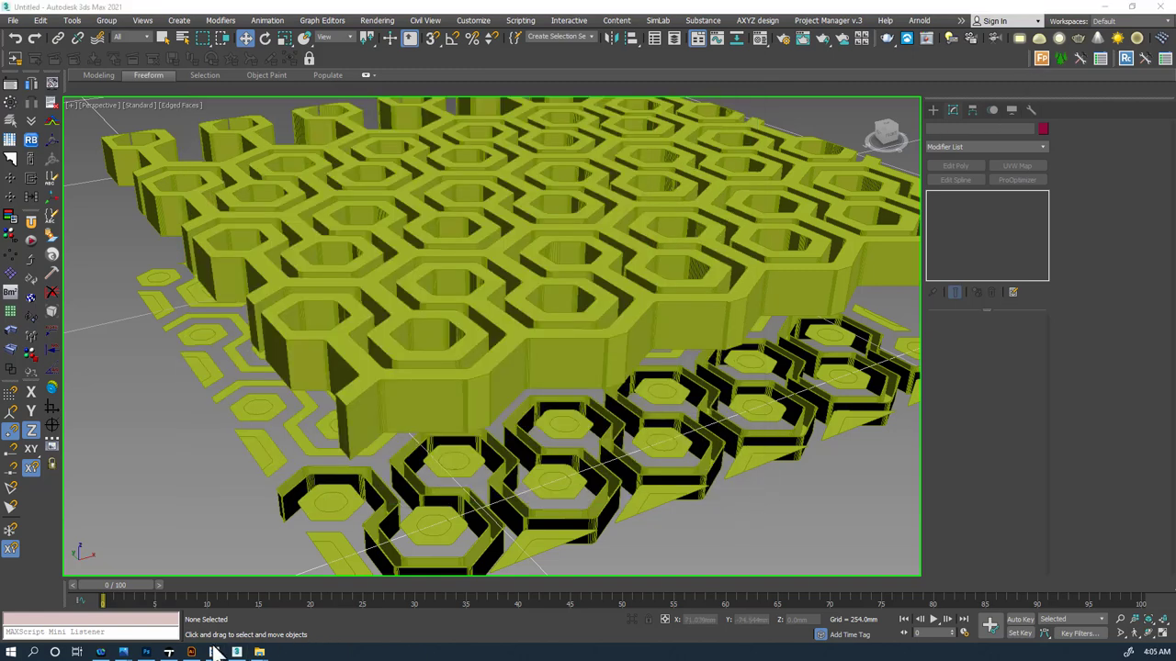
# Step: Switch to SketchUp, import the file Pattern 3d.dwg, and dismiss the import summary
pyautogui.click(212, 652)
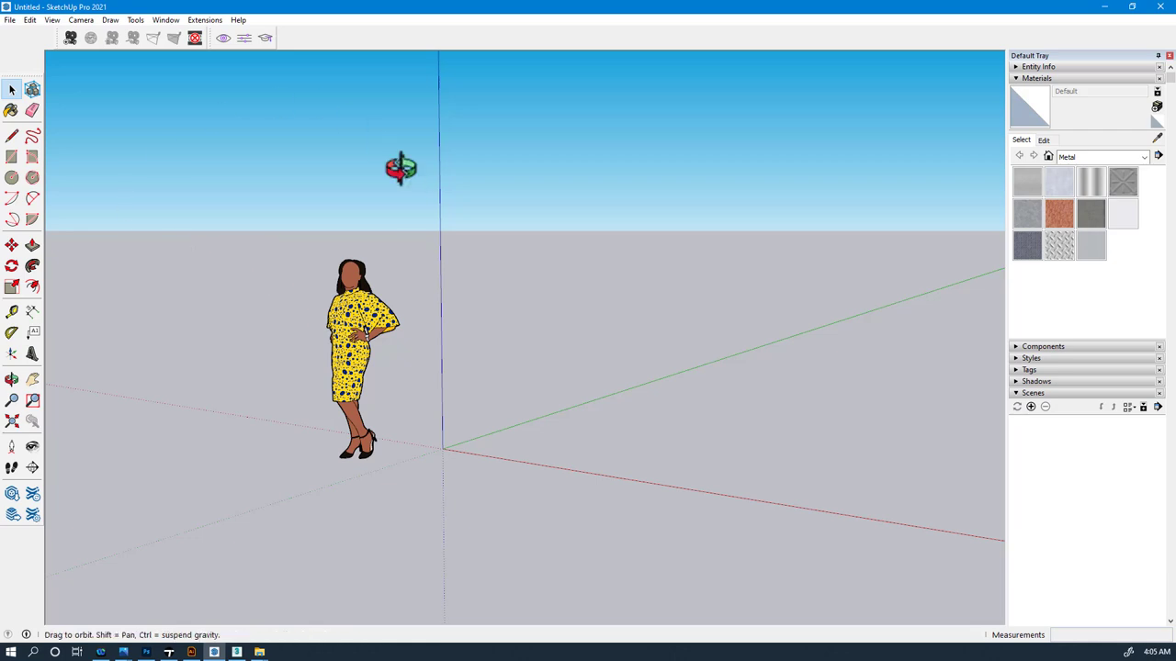
pyautogui.moveTo(400, 168); pyautogui.dragTo(381, 273, button='middle')
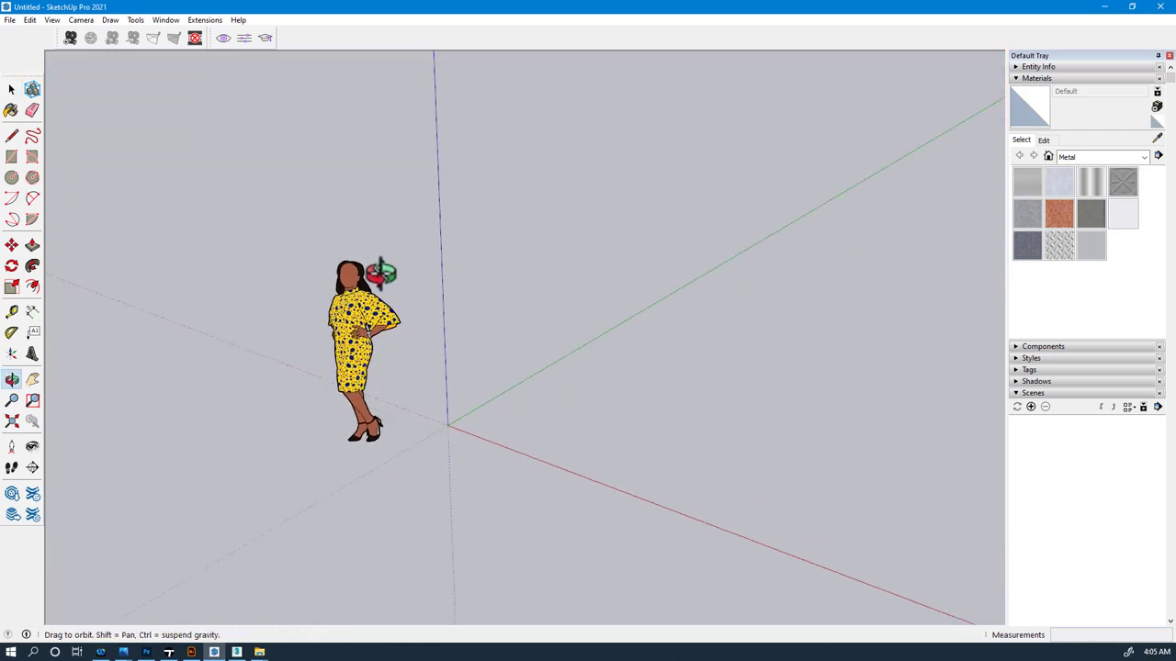
pyautogui.click(12, 20)
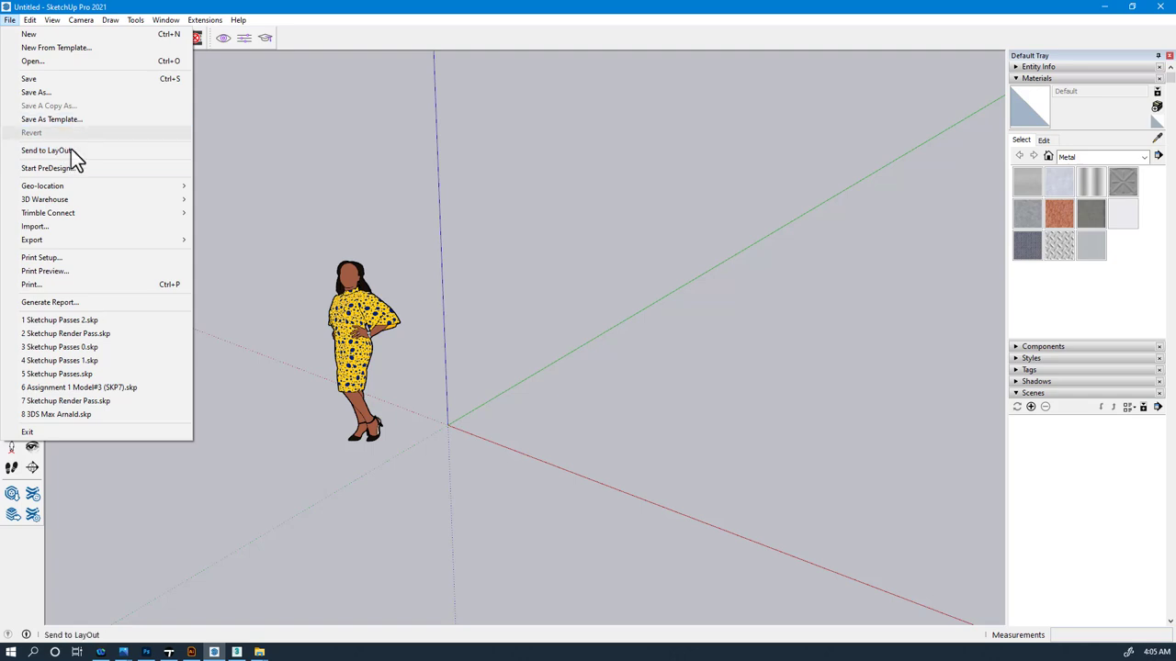
pyautogui.click(53, 228)
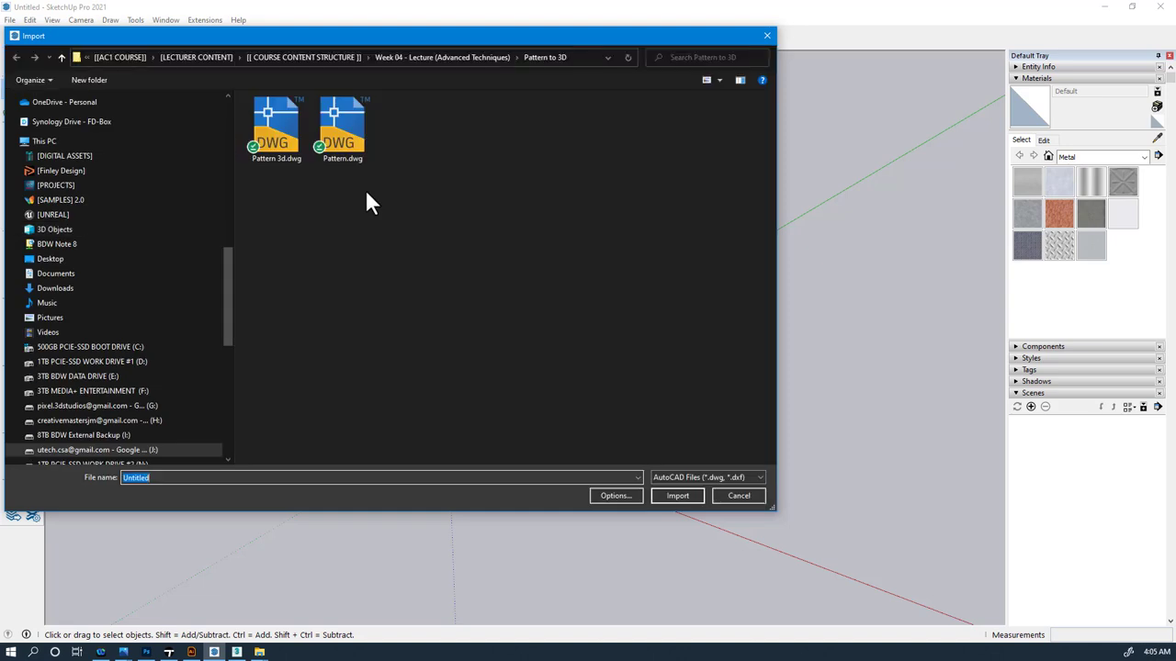
pyautogui.doubleClick(276, 128)
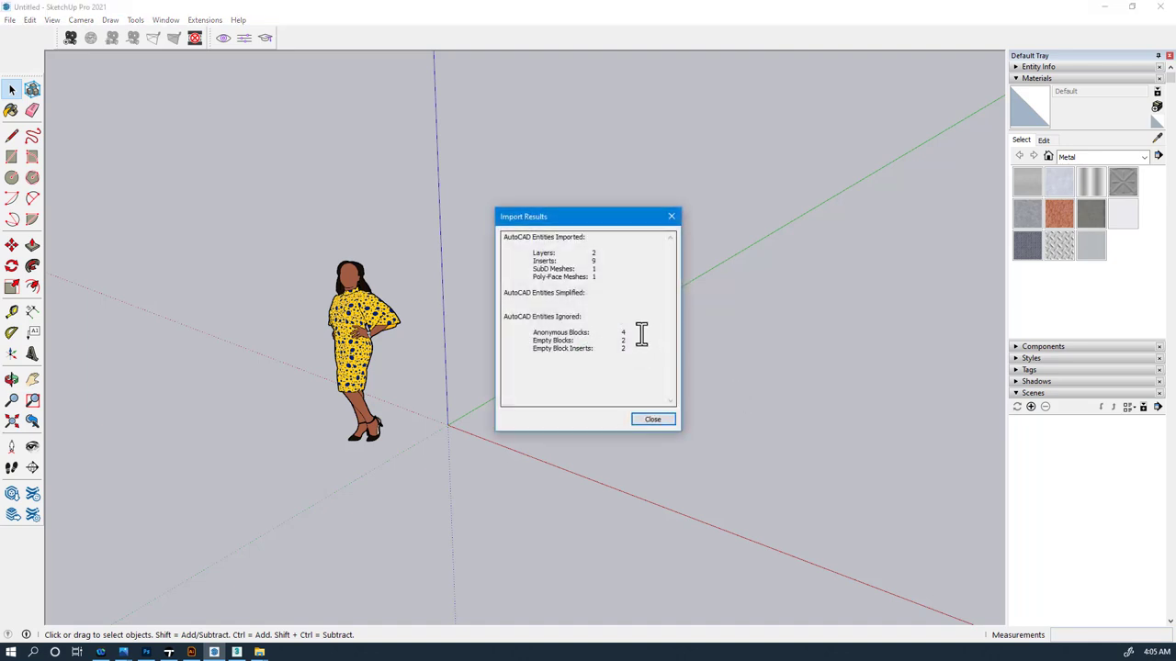
pyautogui.click(652, 419)
# Step: Examine the imported hexagon pattern's raised walls and lower pieces from several angles and distances
pyautogui.hotkey('shift', 'z')
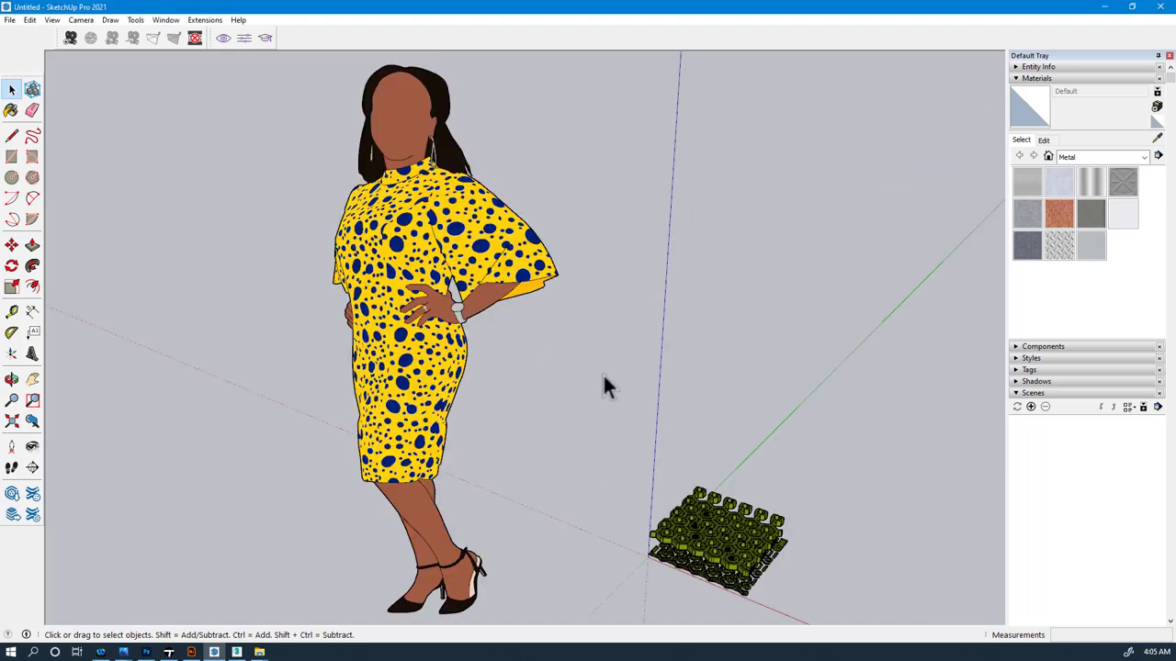
pyautogui.moveTo(662, 583); pyautogui.dragTo(712, 470, button='middle')
pyautogui.scroll(3, 758, 593)
pyautogui.scroll(6, 757, 597)
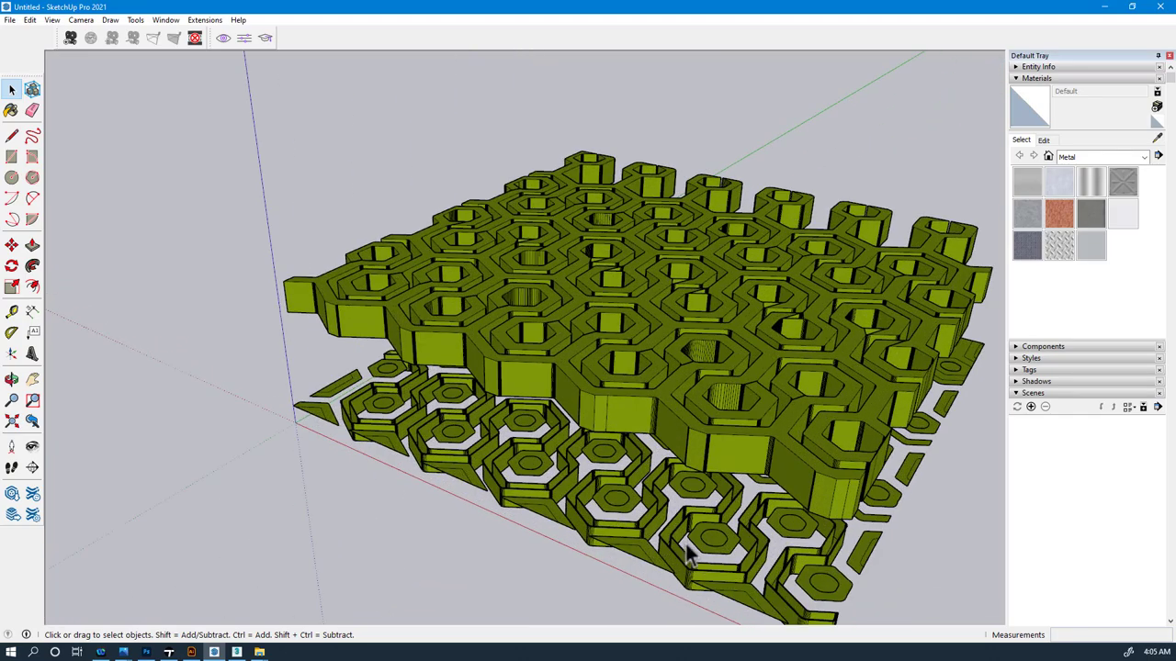
pyautogui.moveTo(685, 551); pyautogui.dragTo(617, 576, button='middle')
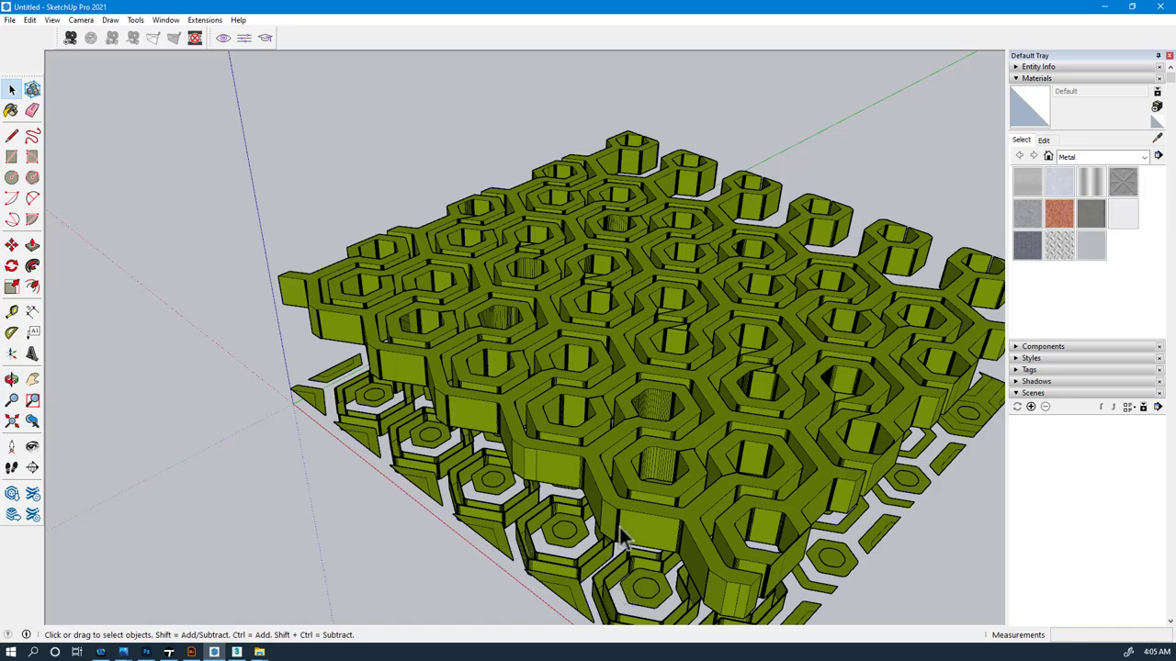
pyautogui.moveTo(660, 533); pyautogui.dragTo(758, 407, button='middle')
pyautogui.scroll(-3, 607, 360)
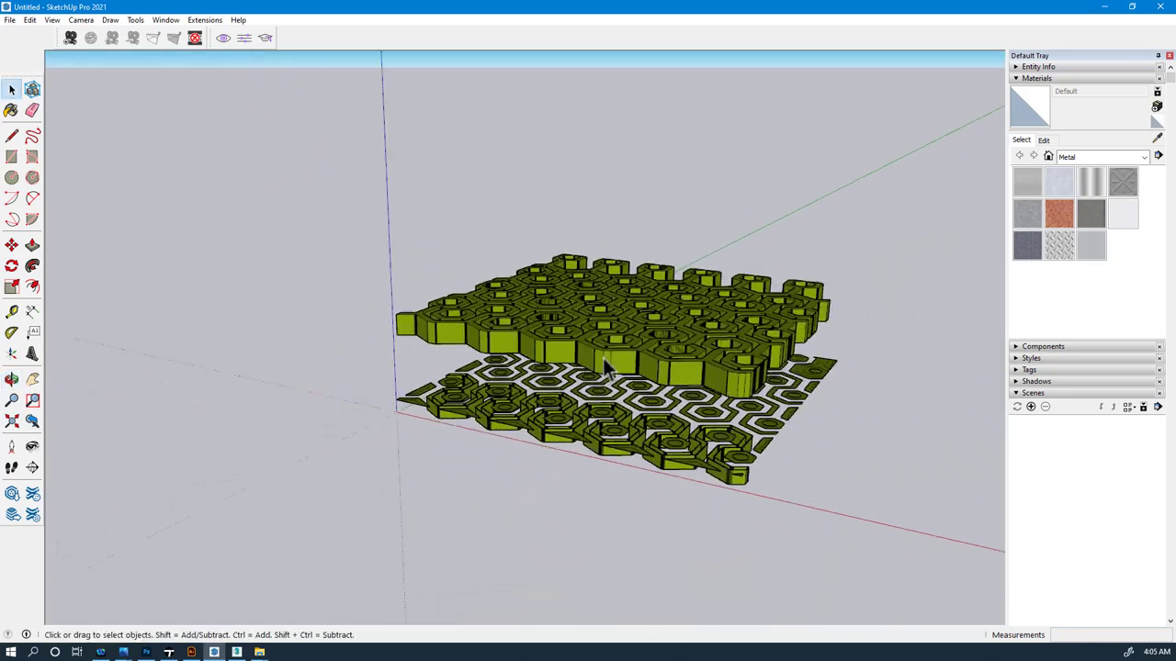
pyautogui.moveTo(671, 392); pyautogui.dragTo(837, 431, button='middle')
pyautogui.scroll(3, 836, 431)
pyautogui.moveTo(636, 415); pyautogui.dragTo(591, 362, button='middle')
pyautogui.scroll(2, 724, 280)
pyautogui.scroll(2, 677, 294)
pyautogui.scroll(-4, 604, 370)
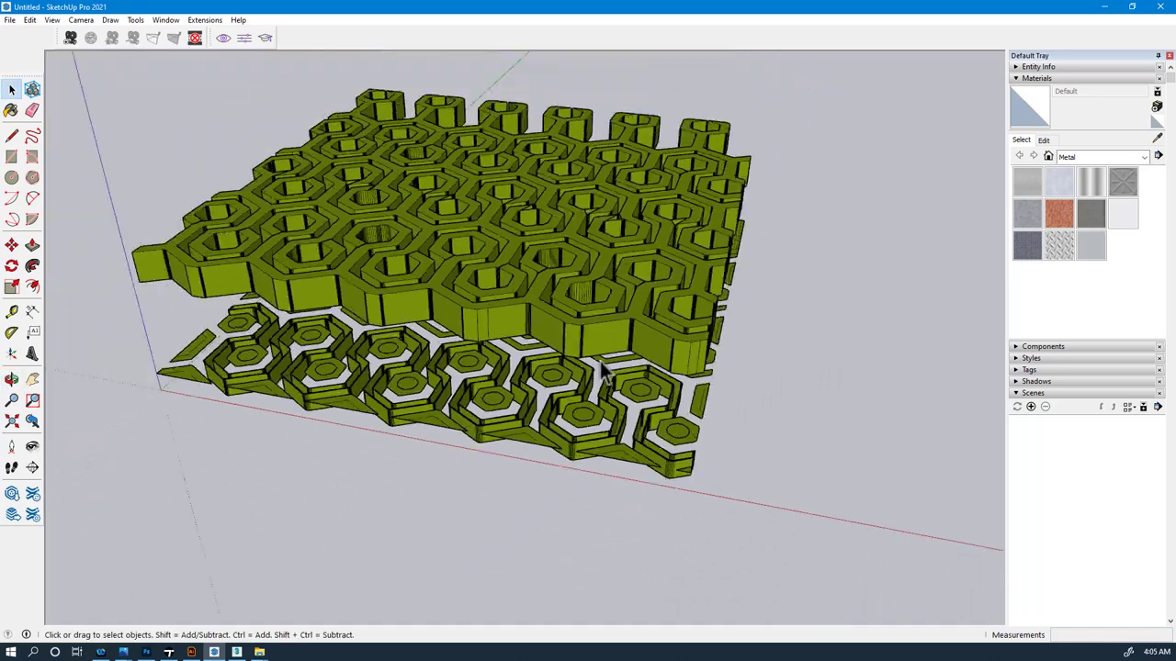
pyautogui.scroll(-1, 603, 370)
pyautogui.moveTo(698, 345); pyautogui.dragTo(557, 341, button='middle')
pyautogui.scroll(4, 684, 334)
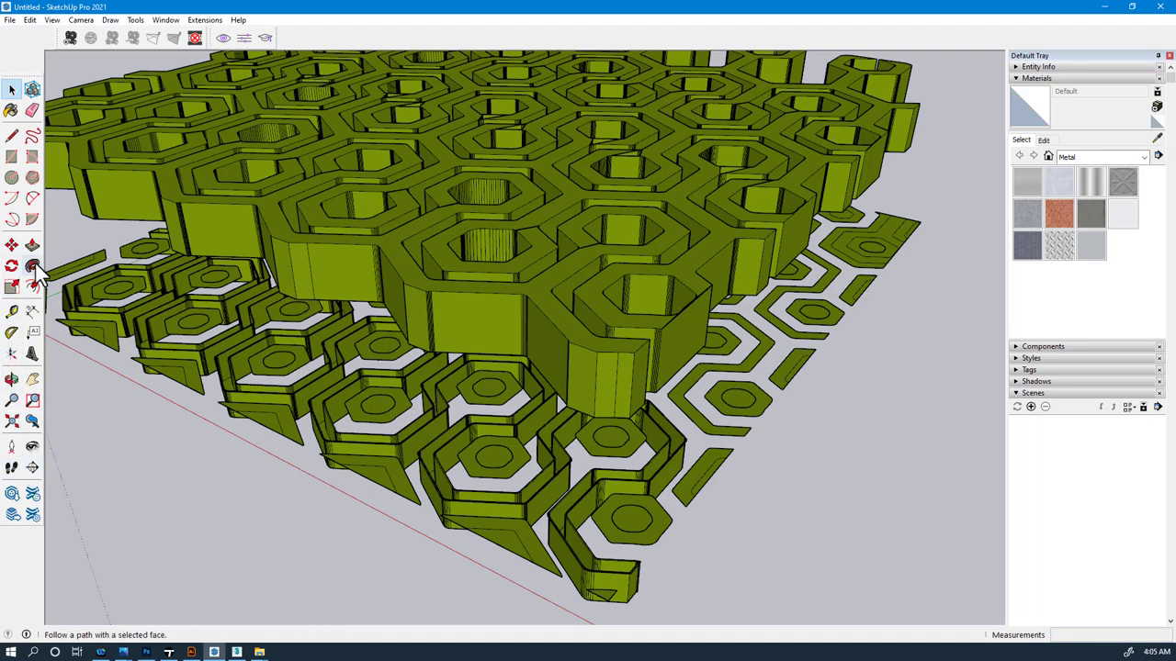
# Step: Place a vertical section plane on an outer side face of the raised hexagons, using the default name Section 1
pyautogui.click(32, 468)
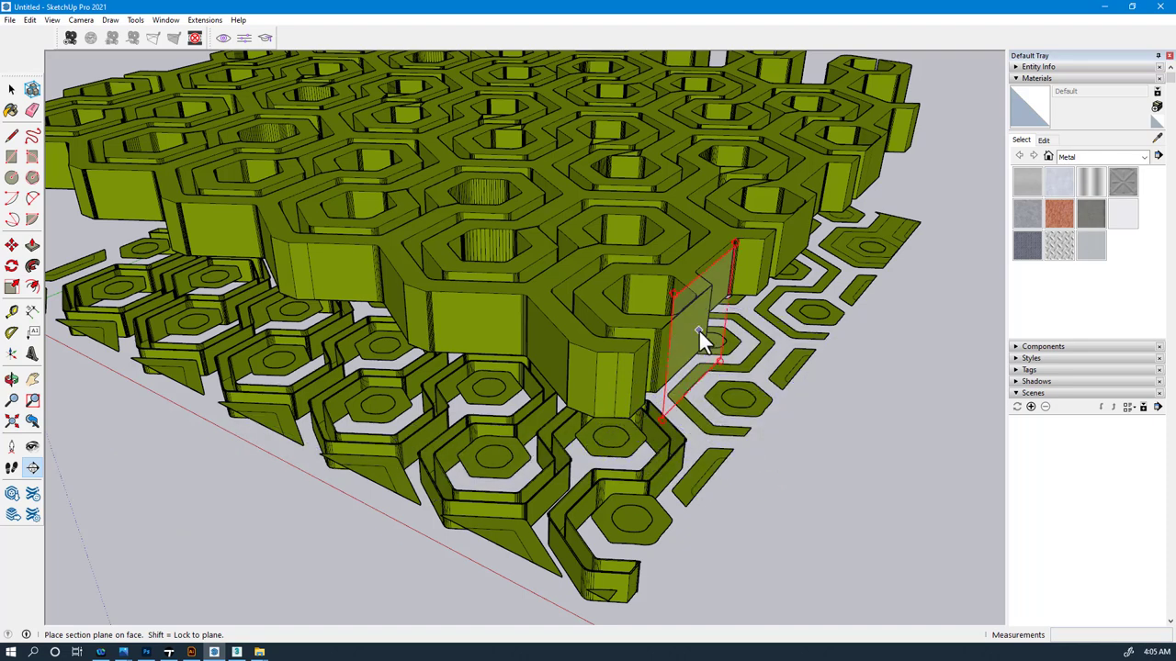
pyautogui.click(700, 333)
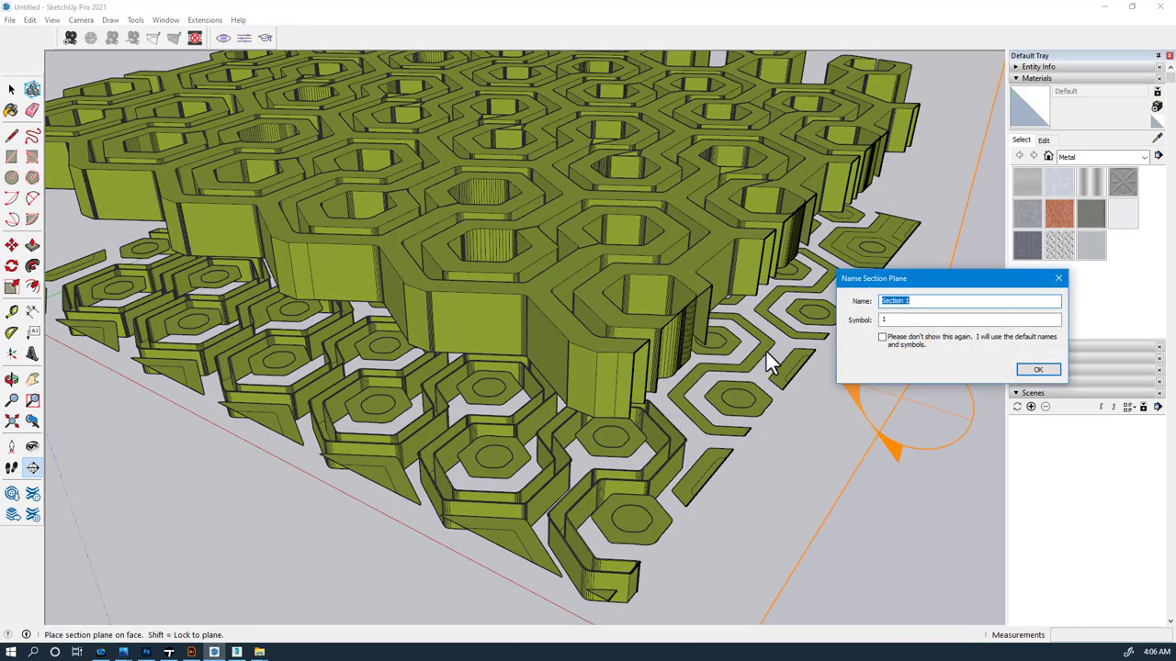
pyautogui.click(1038, 371)
# Step: Move the section plane about 2 1/4" inward along the red axis to cut through the pattern
pyautogui.scroll(-3, 778, 429)
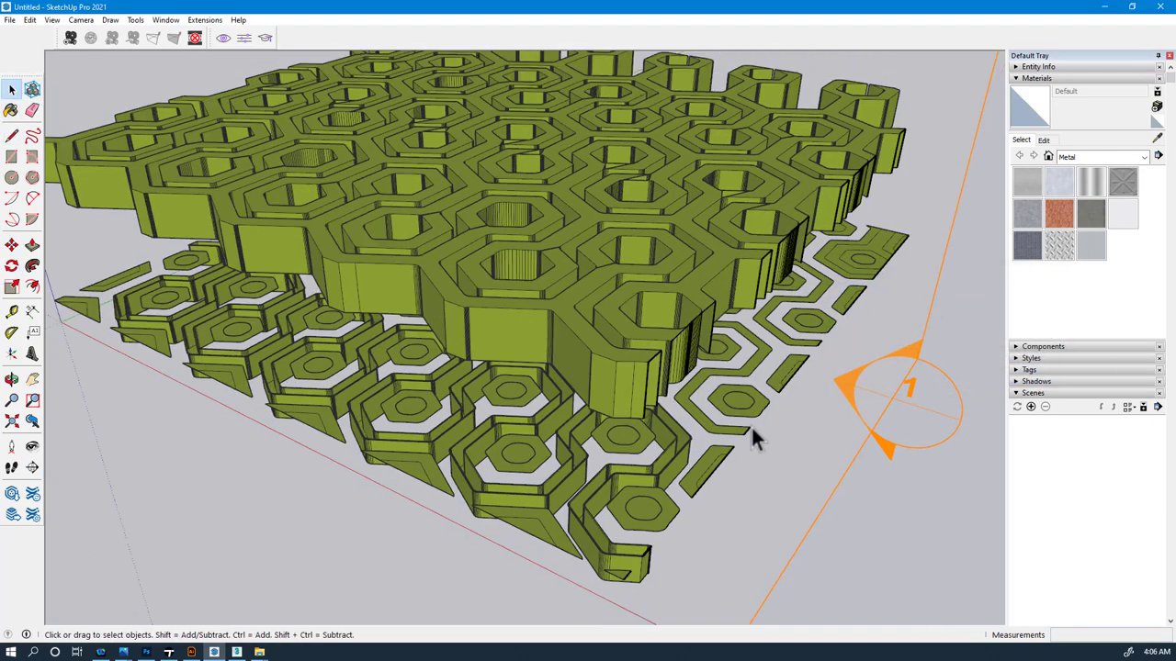
pyautogui.click(906, 370)
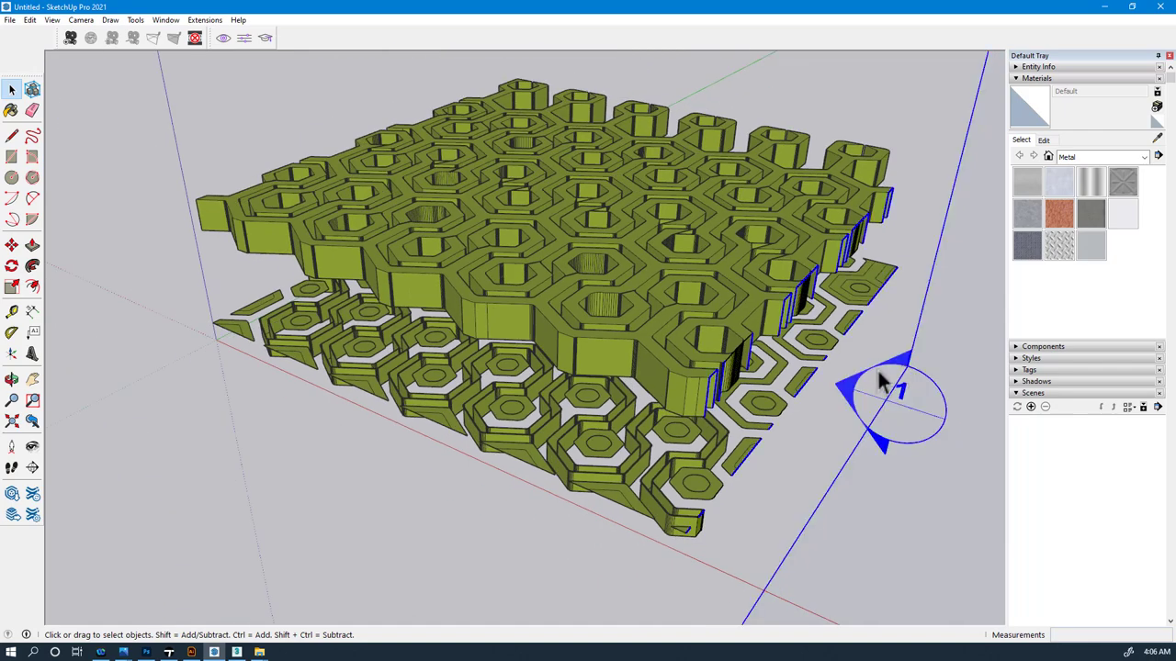
pyautogui.scroll(-3, 836, 381)
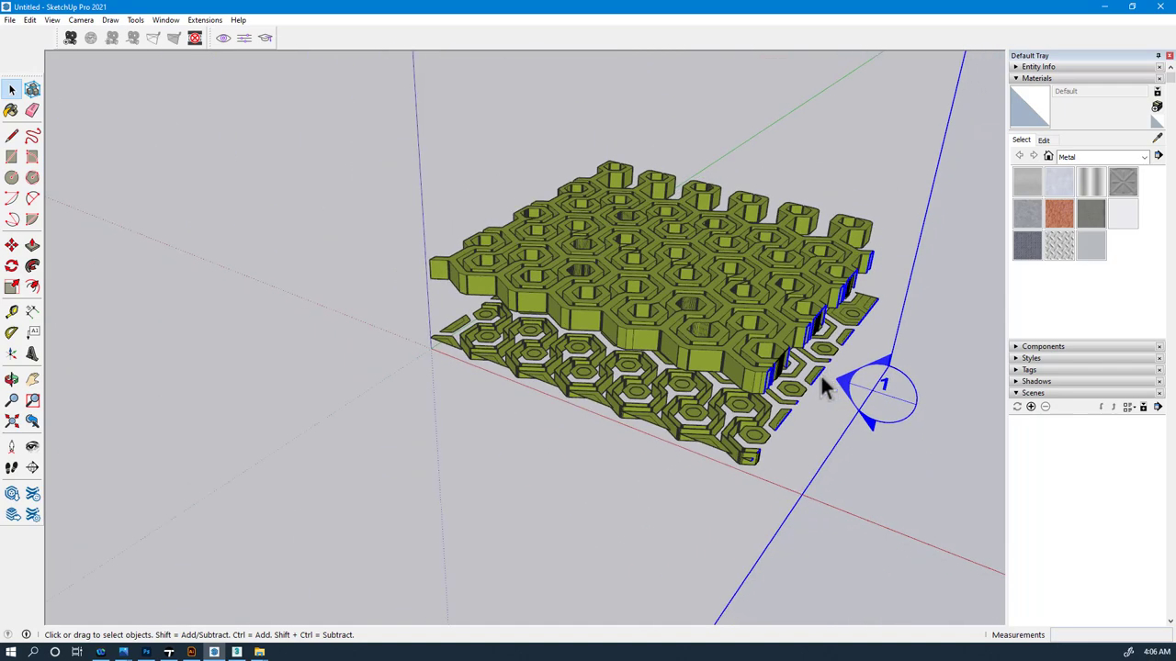
pyautogui.click(12, 247)
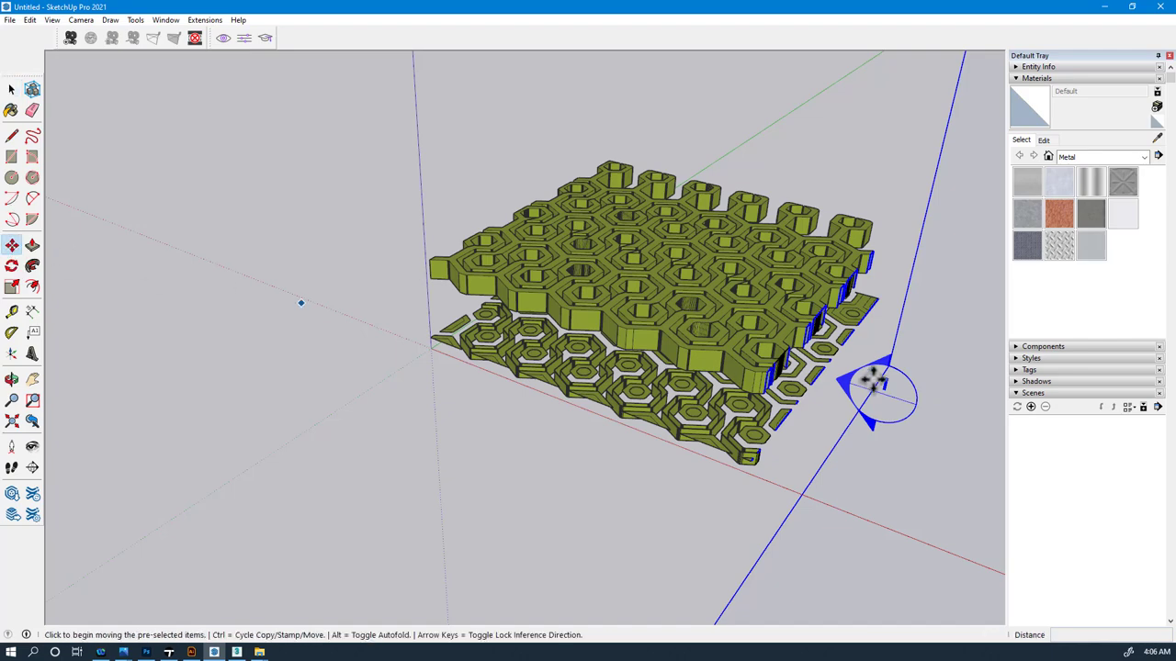
pyautogui.click(886, 368)
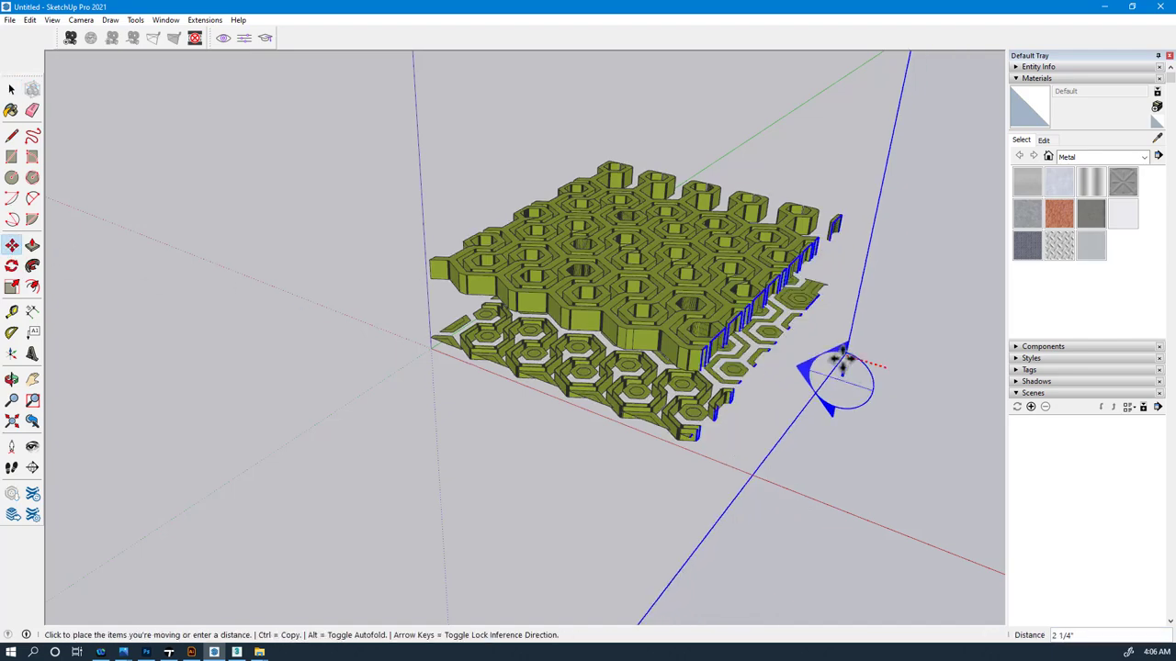
pyautogui.click(842, 359)
# Step: Check the sectioned pattern from the opposite side, send the model to Twinmotion through the live link, and dismiss the save reminder
pyautogui.scroll(1, 810, 341)
pyautogui.scroll(2, 728, 337)
pyautogui.moveTo(728, 337); pyautogui.dragTo(812, 332, button='middle')
pyautogui.scroll(-2, 697, 349)
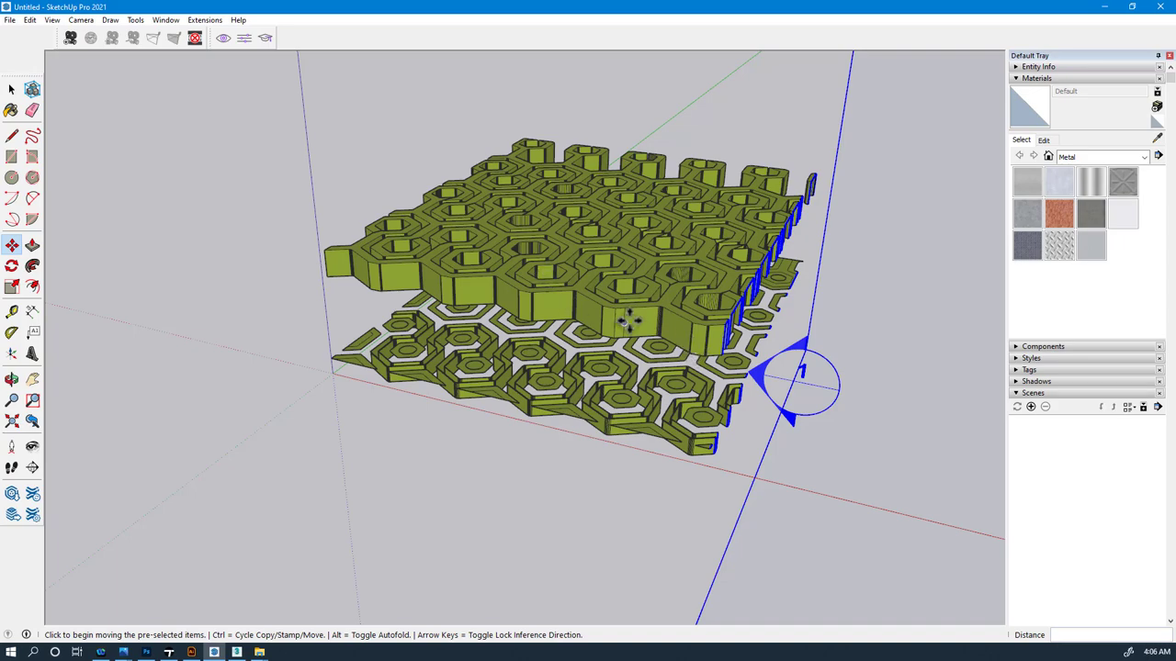
pyautogui.moveTo(502, 273); pyautogui.dragTo(751, 350, button='middle')
pyautogui.moveTo(587, 290); pyautogui.dragTo(730, 362, button='middle')
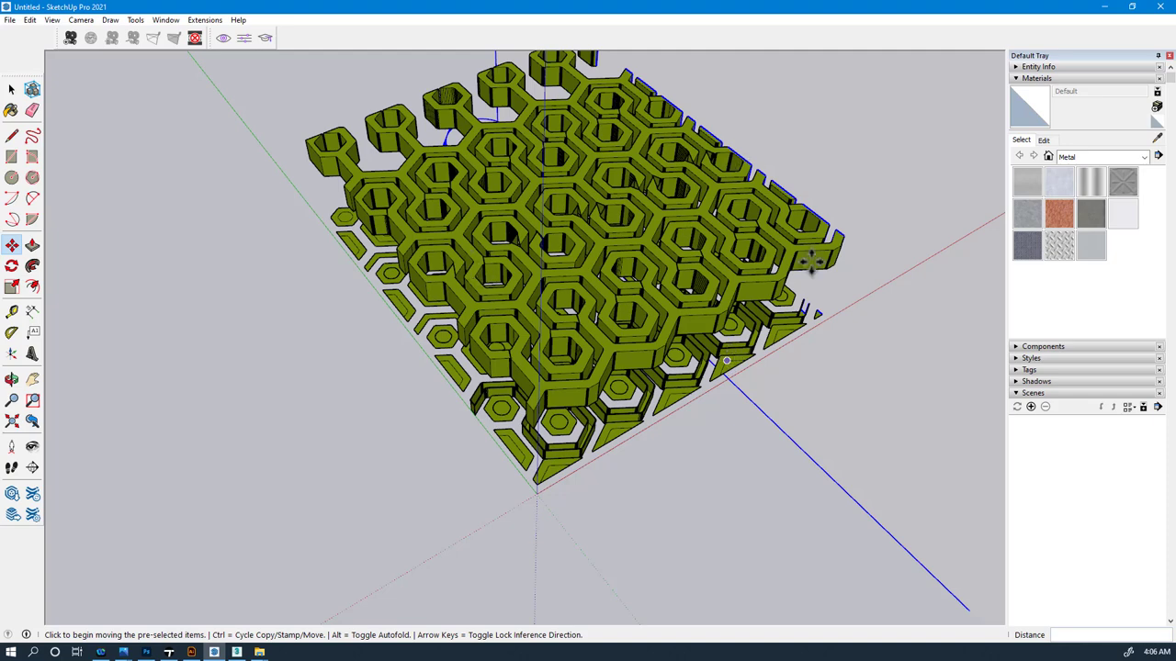
pyautogui.click(225, 40)
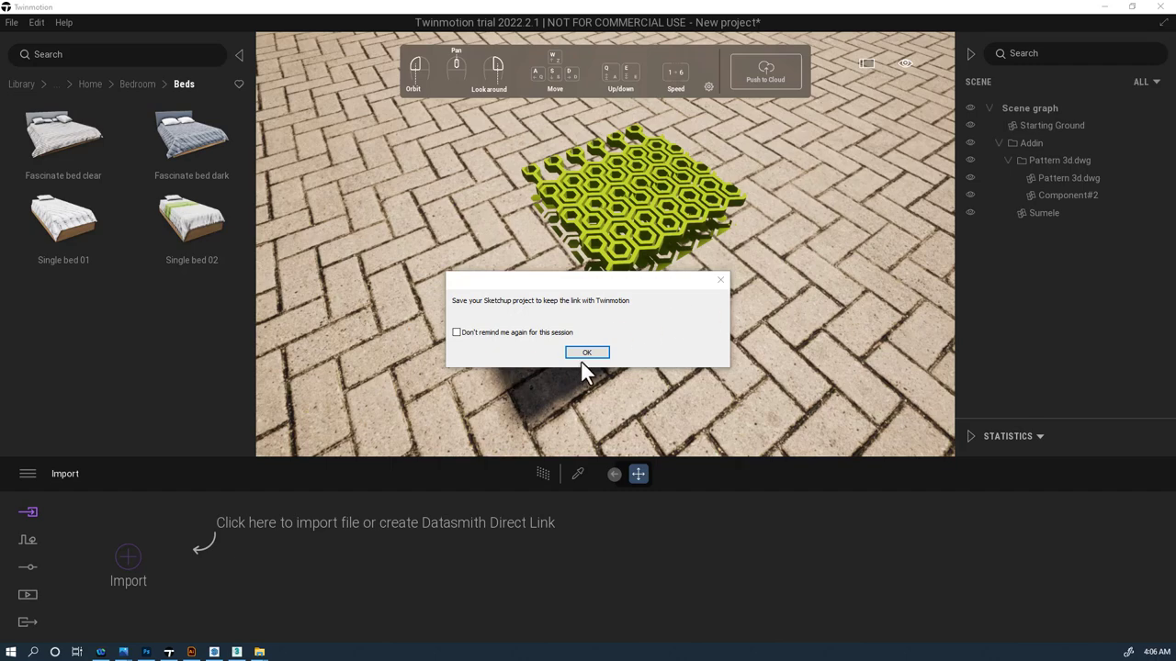
pyautogui.click(587, 354)
# Step: Locate the linked hexagon pattern on the paved ground in the Twinmotion scene
pyautogui.moveTo(667, 325); pyautogui.dragTo(667, 257, button='right')
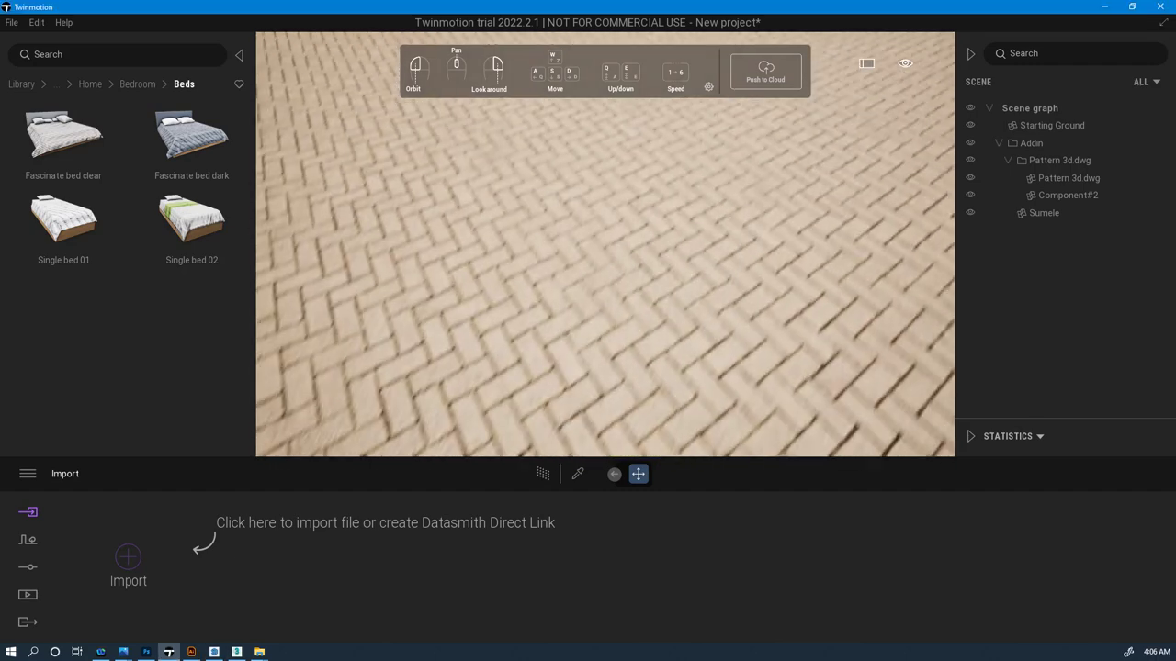
pyautogui.moveTo(602, 128); pyautogui.dragTo(560, 138, button='right')
pyautogui.moveTo(604, 255); pyautogui.dragTo(604, 147)
pyautogui.moveTo(604, 272); pyautogui.dragTo(603, 369, button='middle')
pyautogui.moveTo(604, 244); pyautogui.dragTo(643, 413, button='right')
pyautogui.moveTo(604, 275); pyautogui.dragTo(667, 218, button='right')
pyautogui.scroll(3, 682, 217)
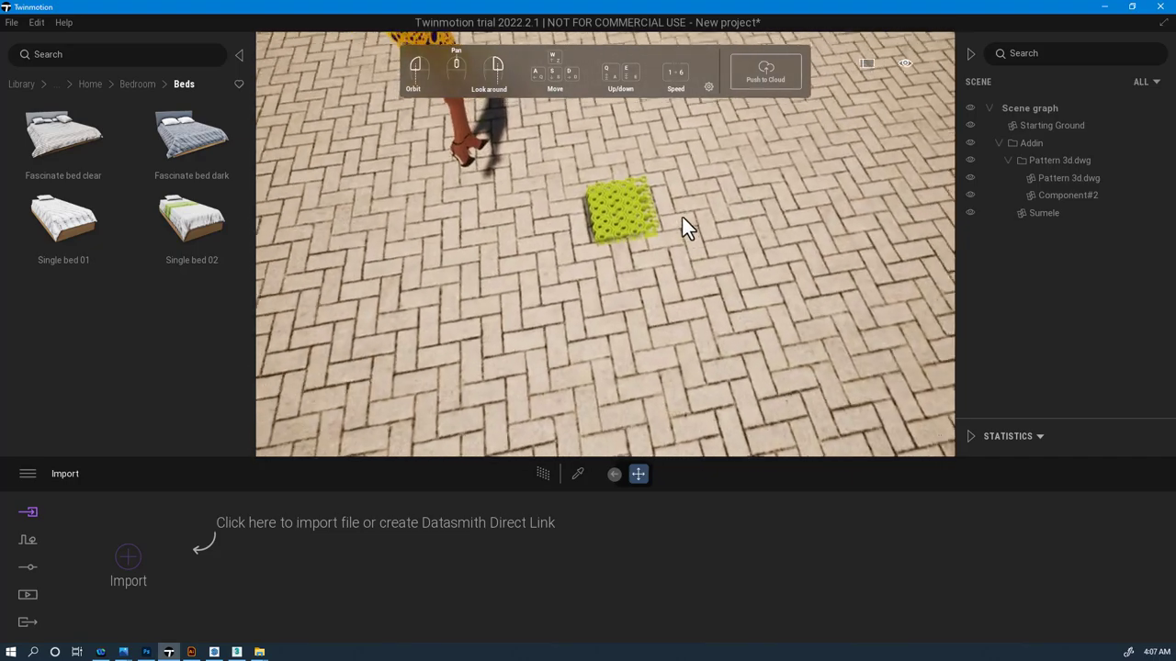
pyautogui.scroll(5, 682, 215)
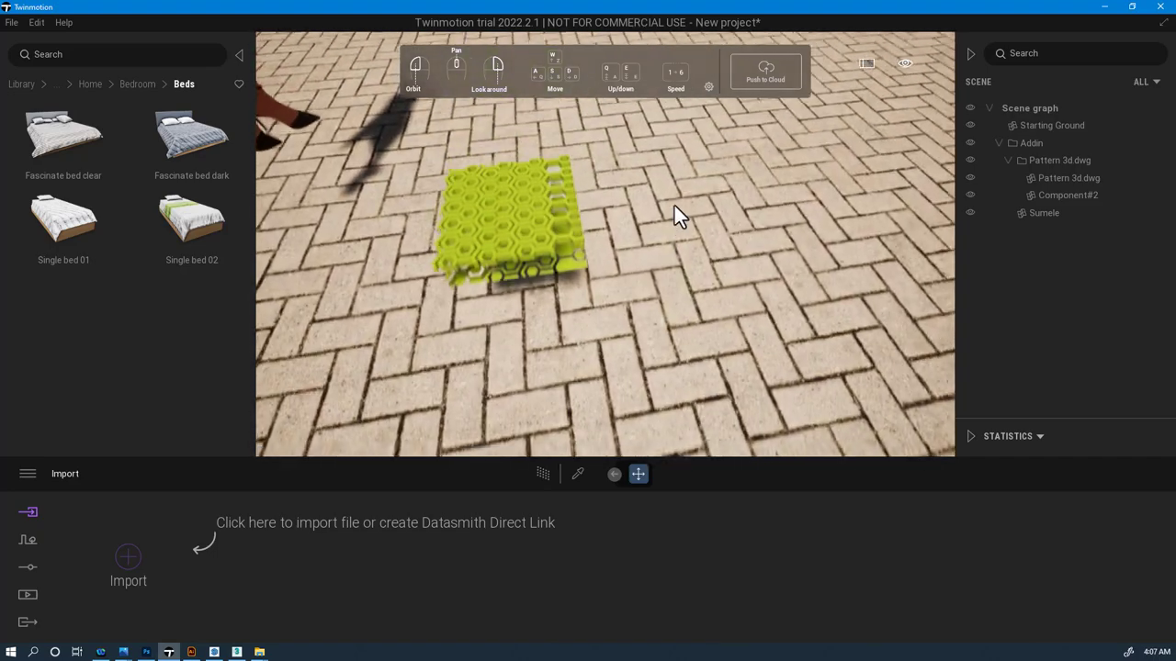
# Step: Examine the pattern's raised hexagons, cut edge and lower pieces up close from different heights and sides
pyautogui.press('a')
pyautogui.press('w')
pyautogui.press('q')
pyautogui.press('e')
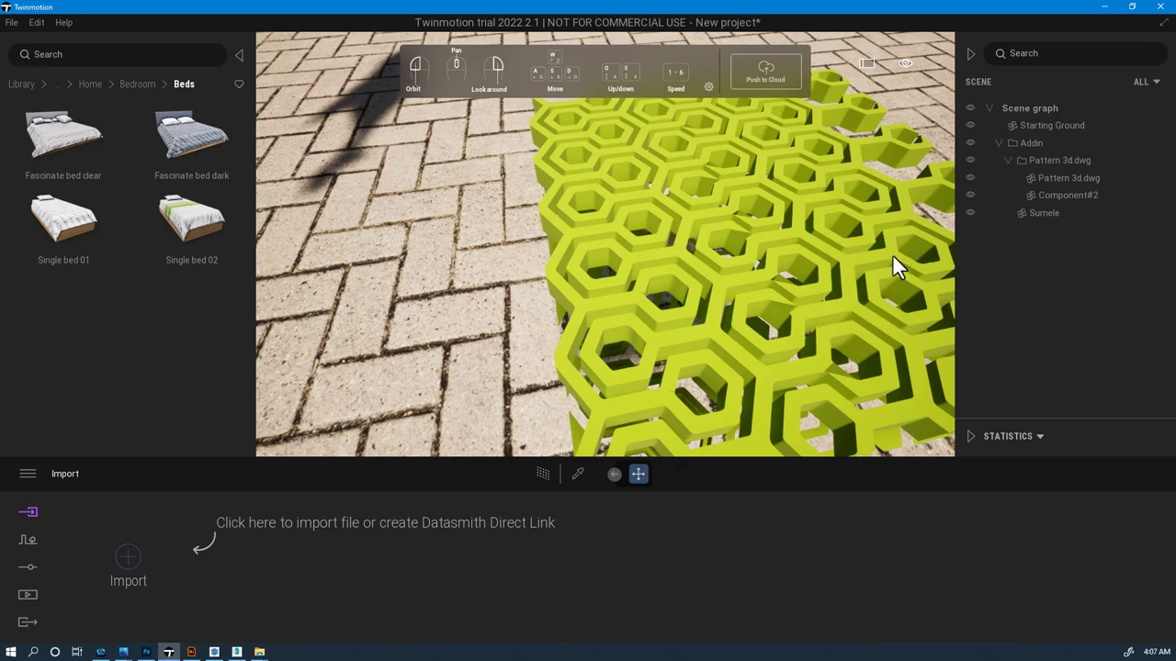
pyautogui.press('s')
pyautogui.press('d')
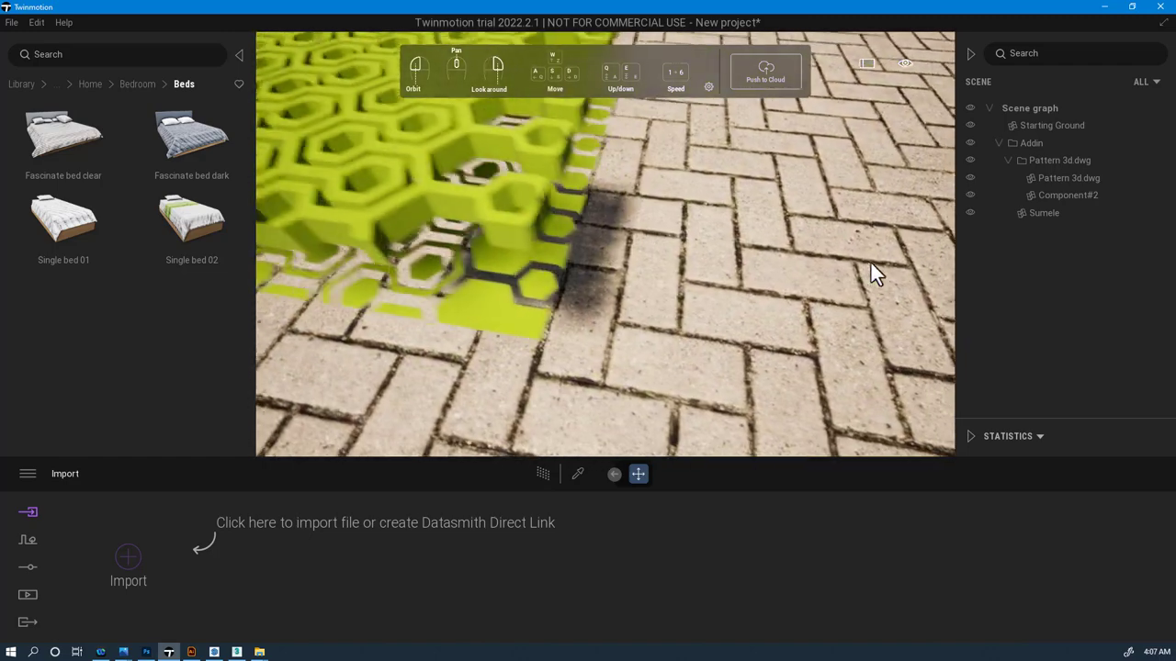
pyautogui.press('a')
pyautogui.press('e')
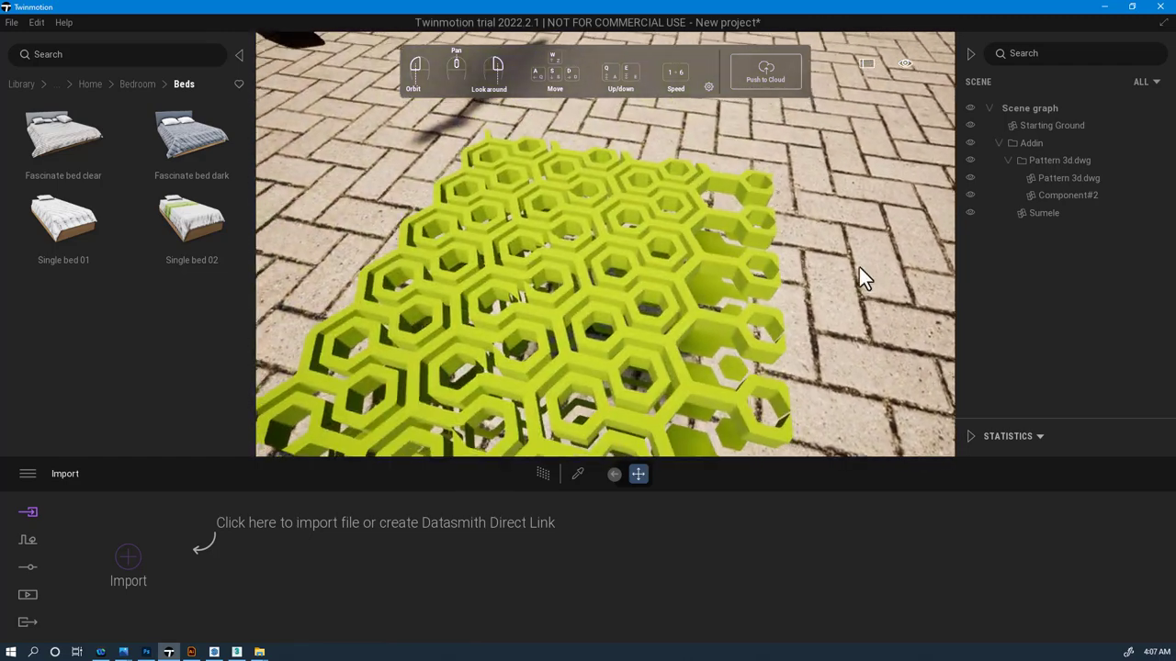
pyautogui.press('q')
pyautogui.press('d')
pyautogui.press('e')
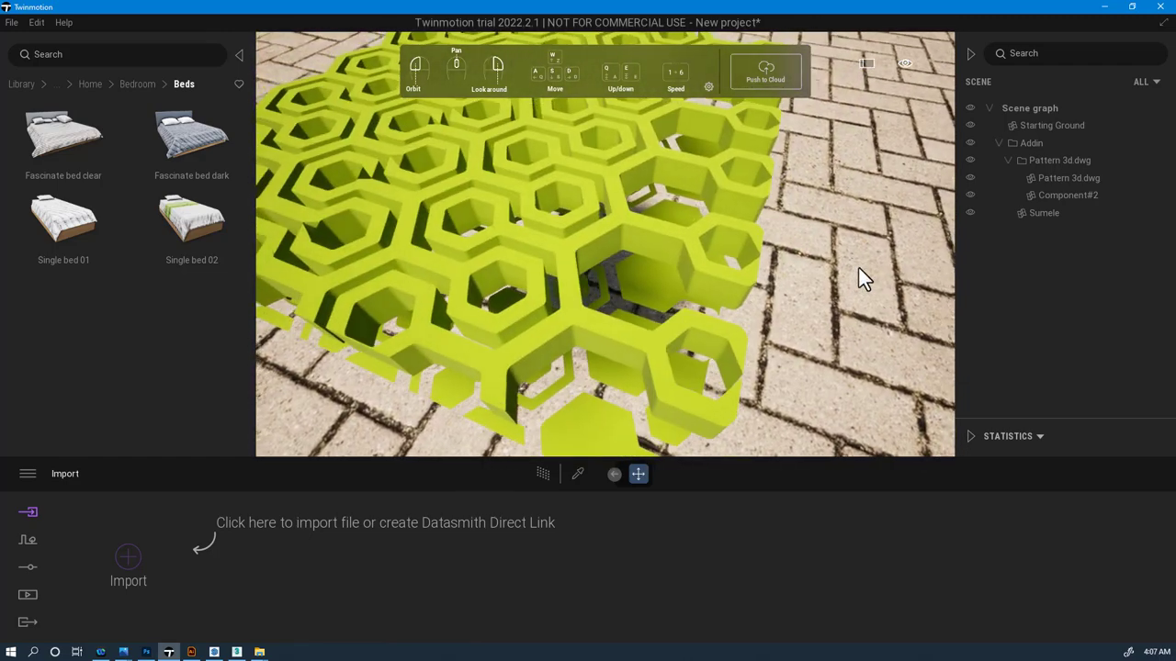
pyautogui.press('s')
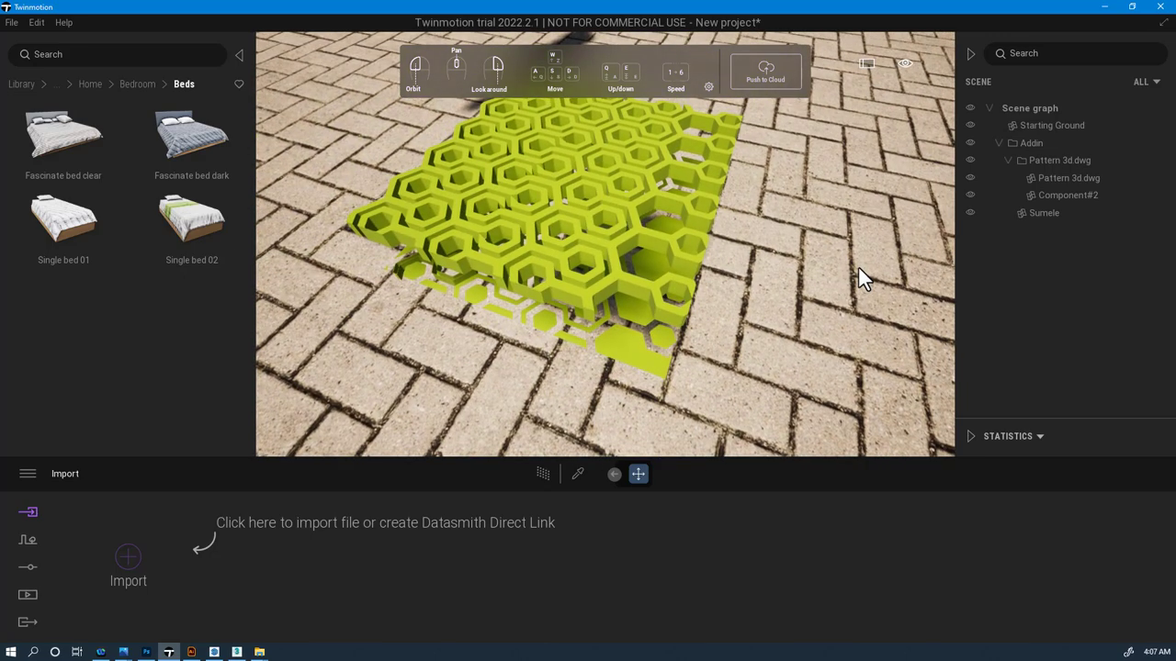
pyautogui.press('w')
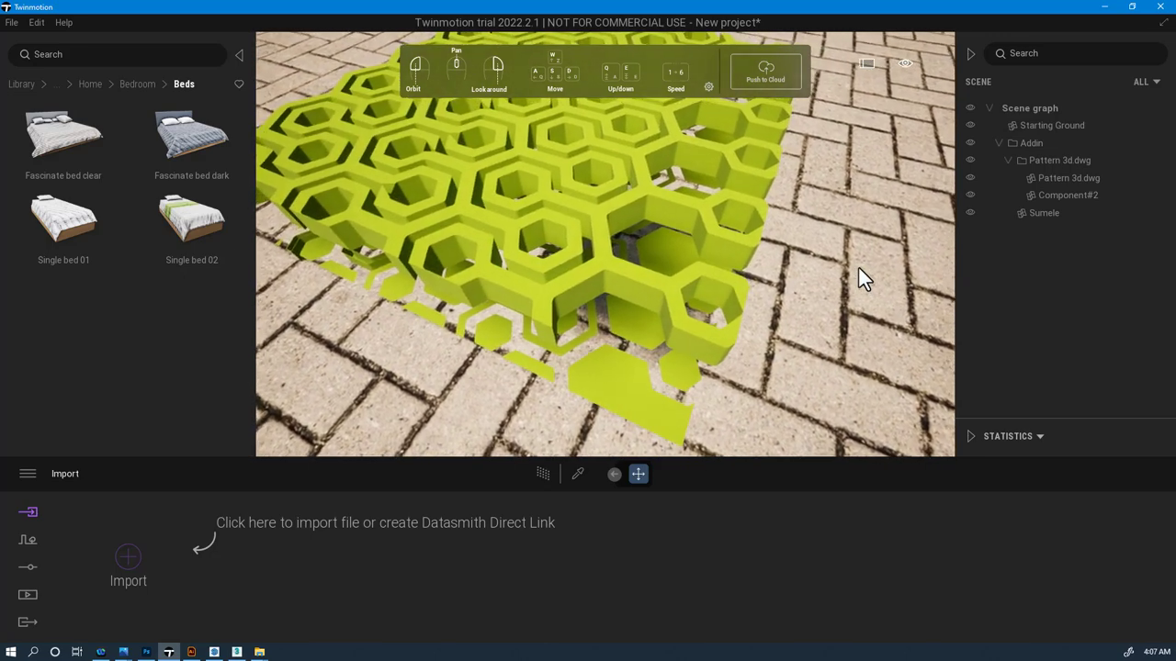
pyautogui.press('w')
pyautogui.press('w')
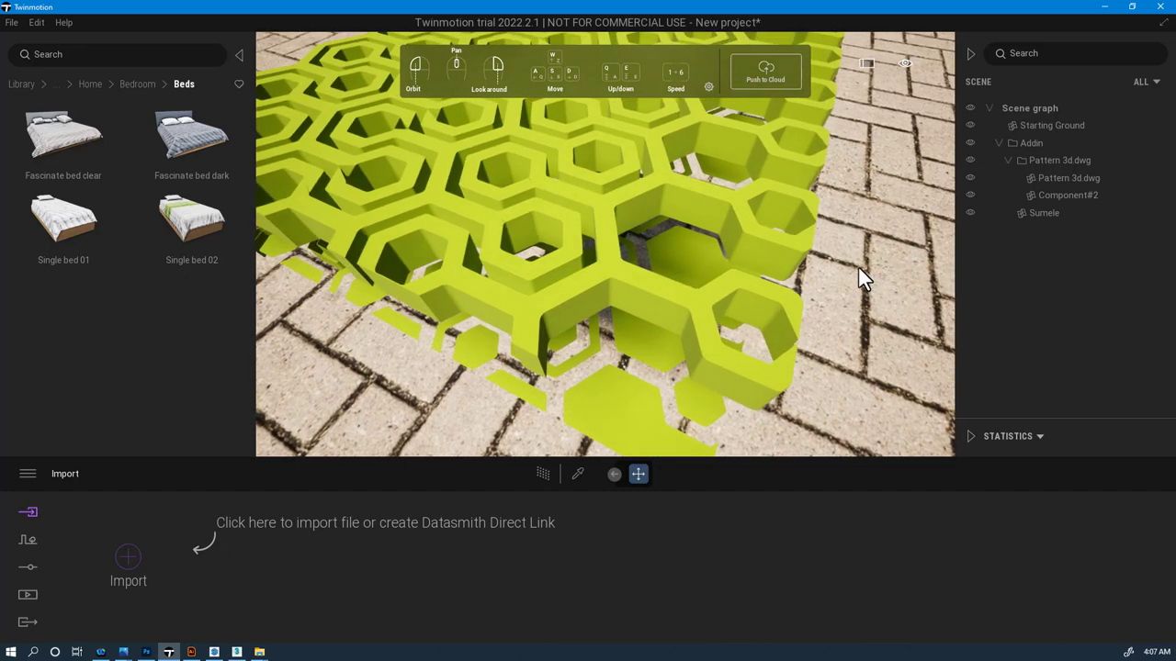
pyautogui.press('e')
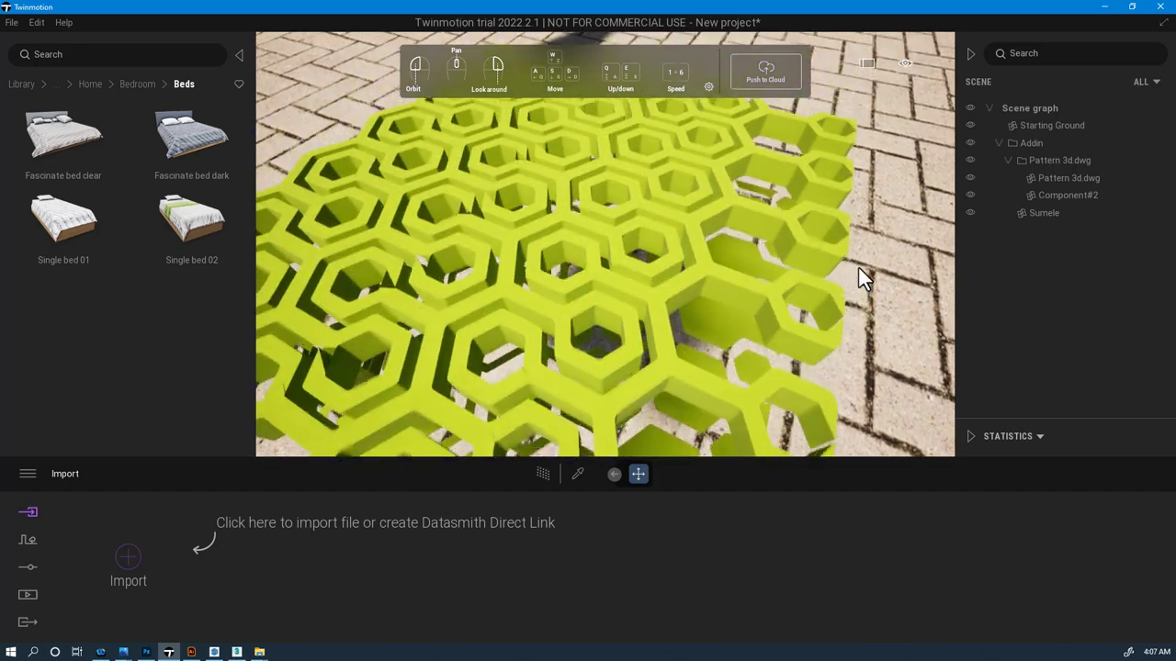
pyautogui.press('s')
pyautogui.press('s')
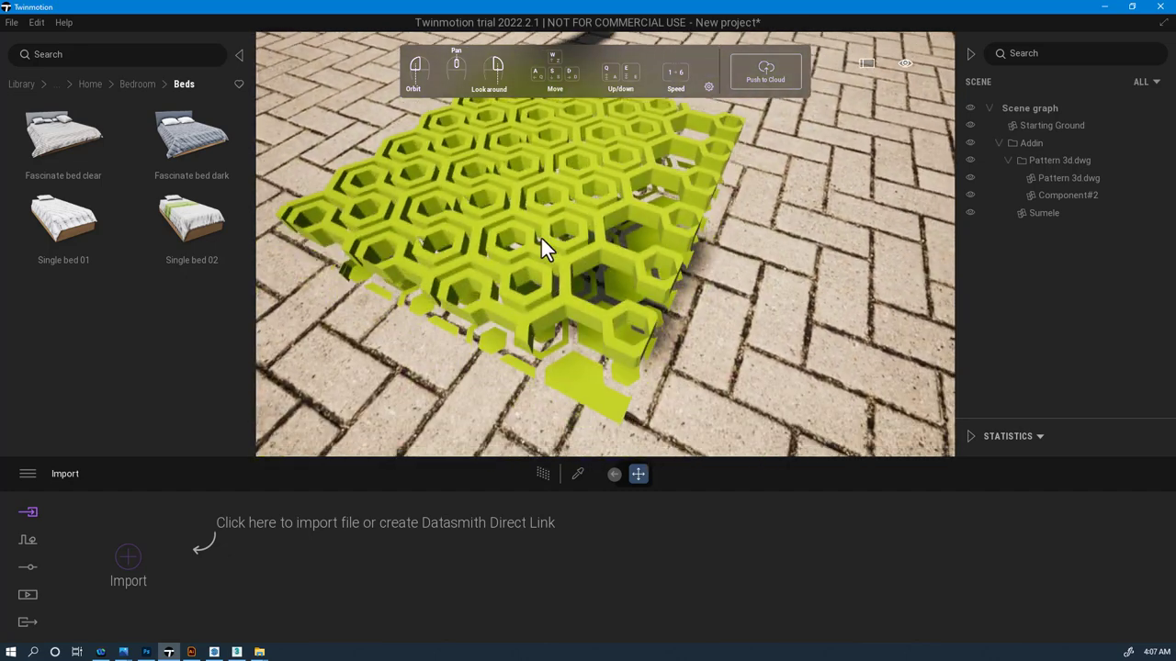
# Step: Inspect the pattern's raised hexagon cells at close range, its cut edge, and the flat hexagon layer beneath it on the paving
pyautogui.press('w')
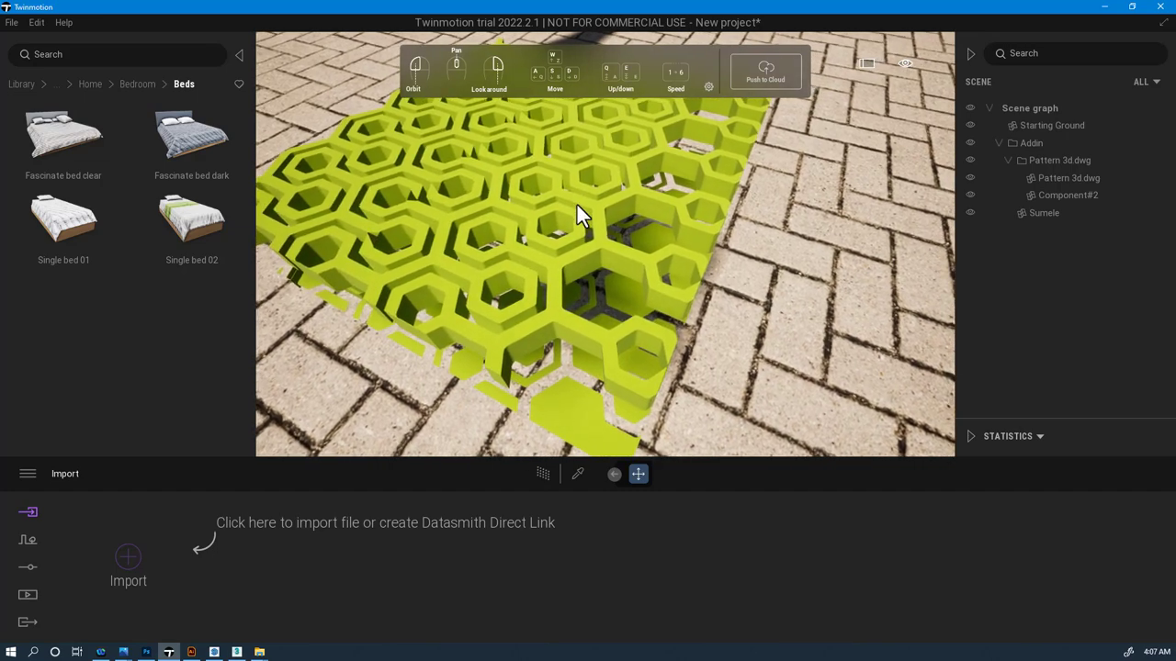
pyautogui.press('w')
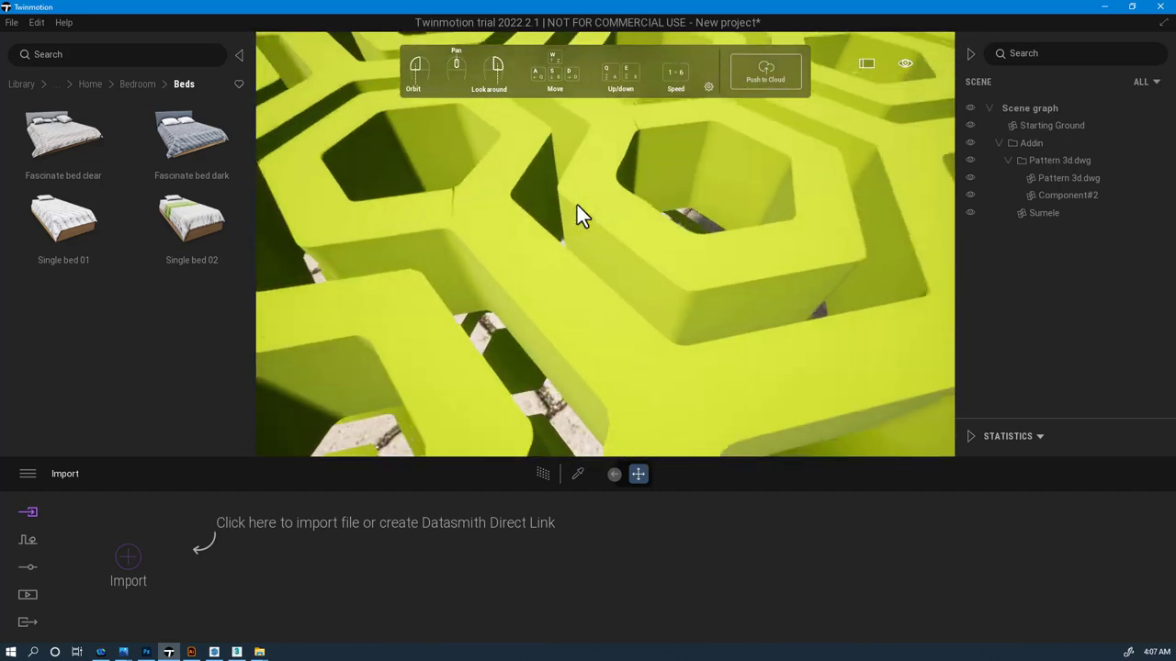
pyautogui.press('s')
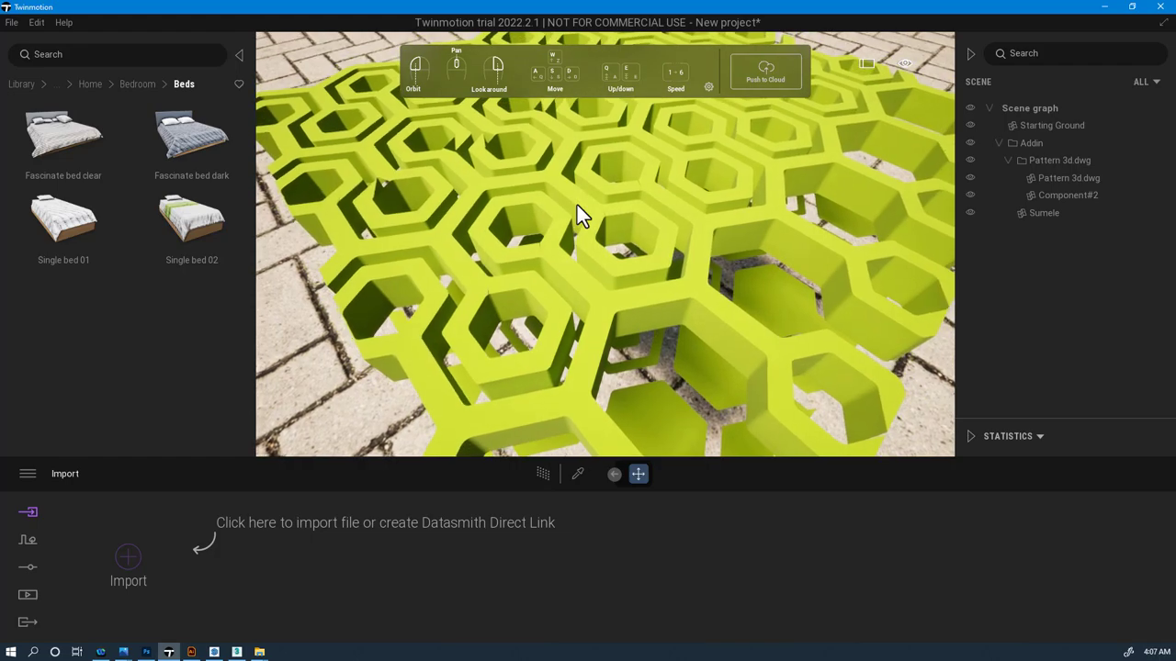
pyautogui.press('s')
pyautogui.moveTo(577, 205); pyautogui.dragTo(577, 205, button='right')
pyautogui.press('d')
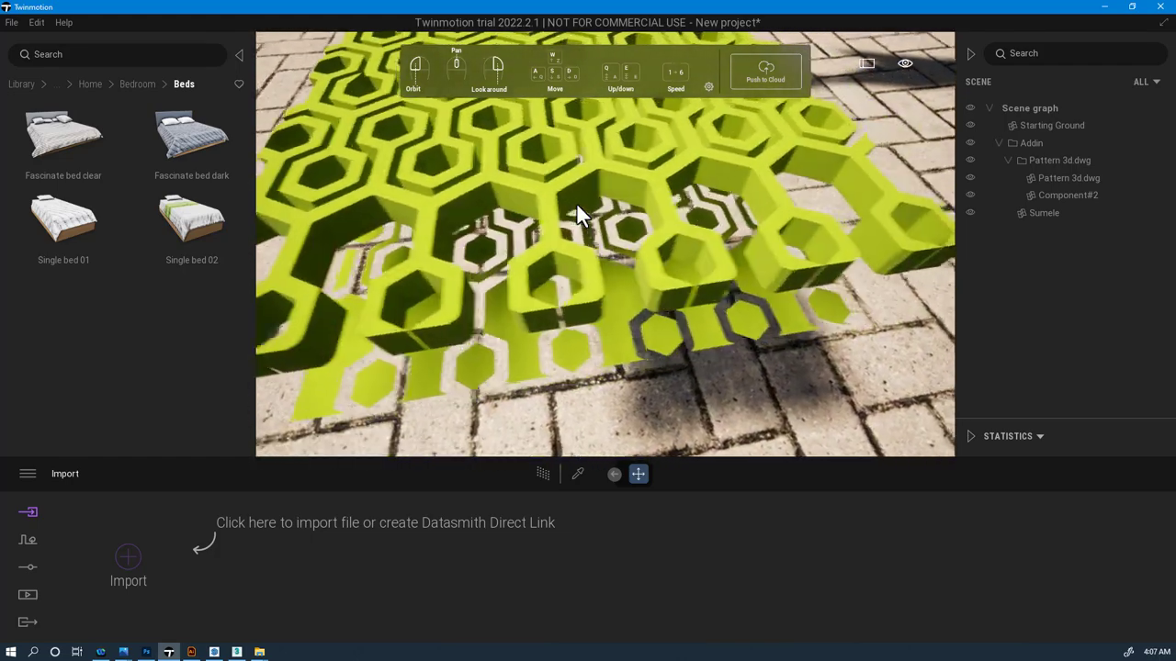
pyautogui.press('w')
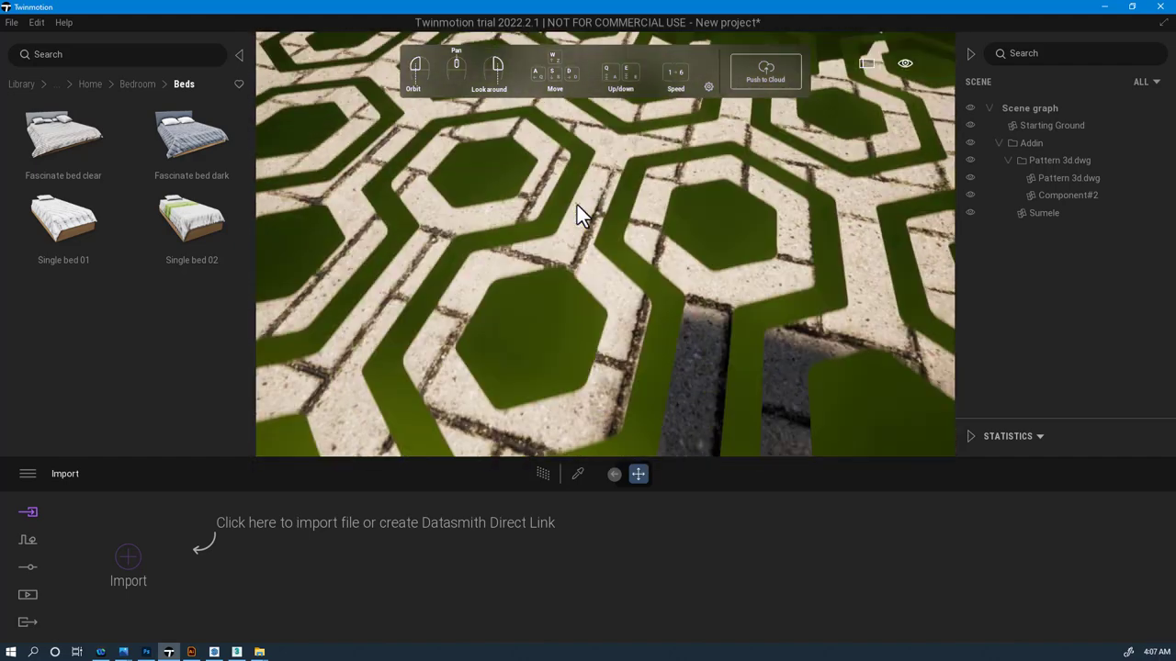
pyautogui.press('s')
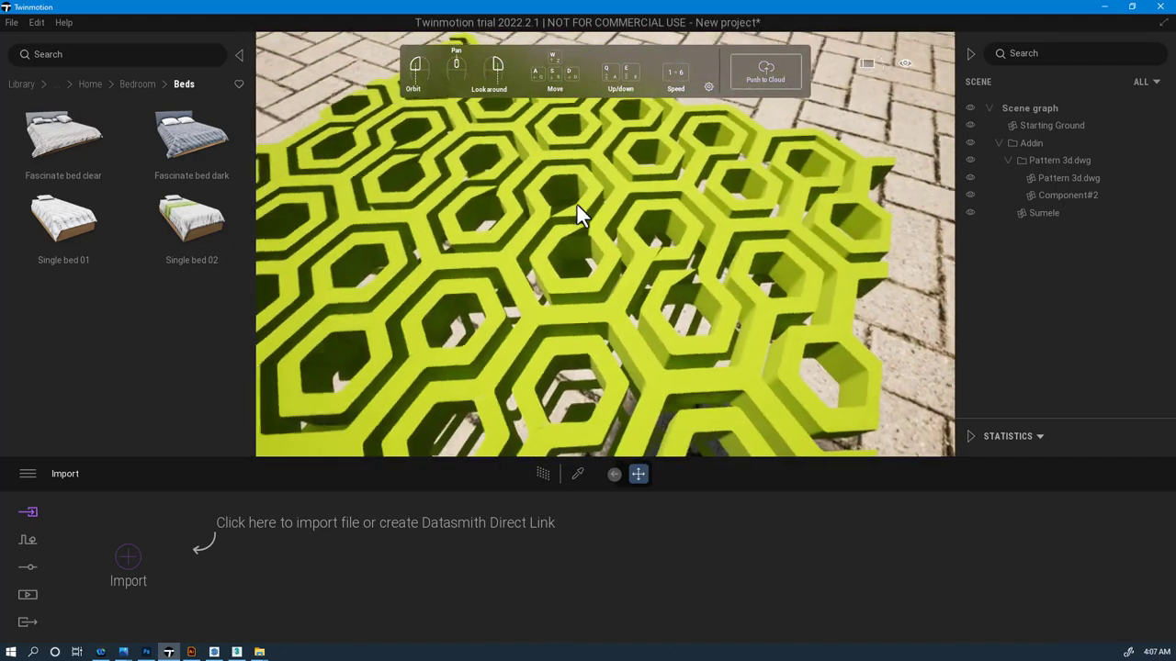
# Step: Examine the whole hexagon pattern from the other side, including its openings, cut corner and lower pieces, both close up and from farther away
pyautogui.press('a')
pyautogui.press('s')
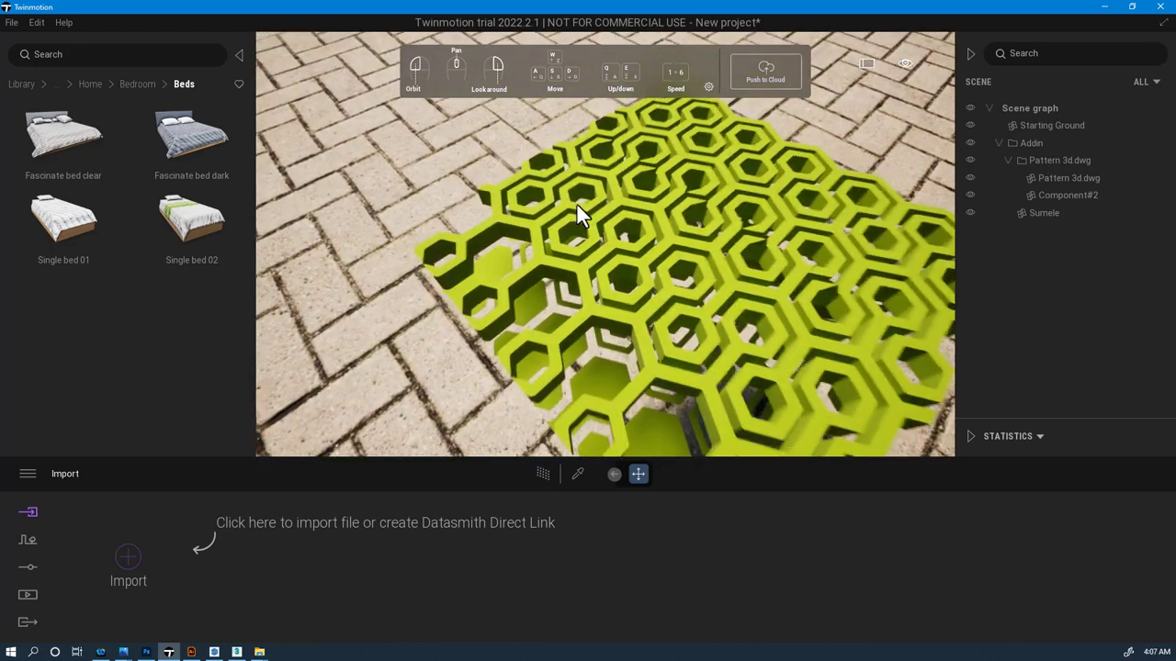
pyautogui.press('d')
pyautogui.press('w')
pyautogui.press('s')
pyautogui.press('w')
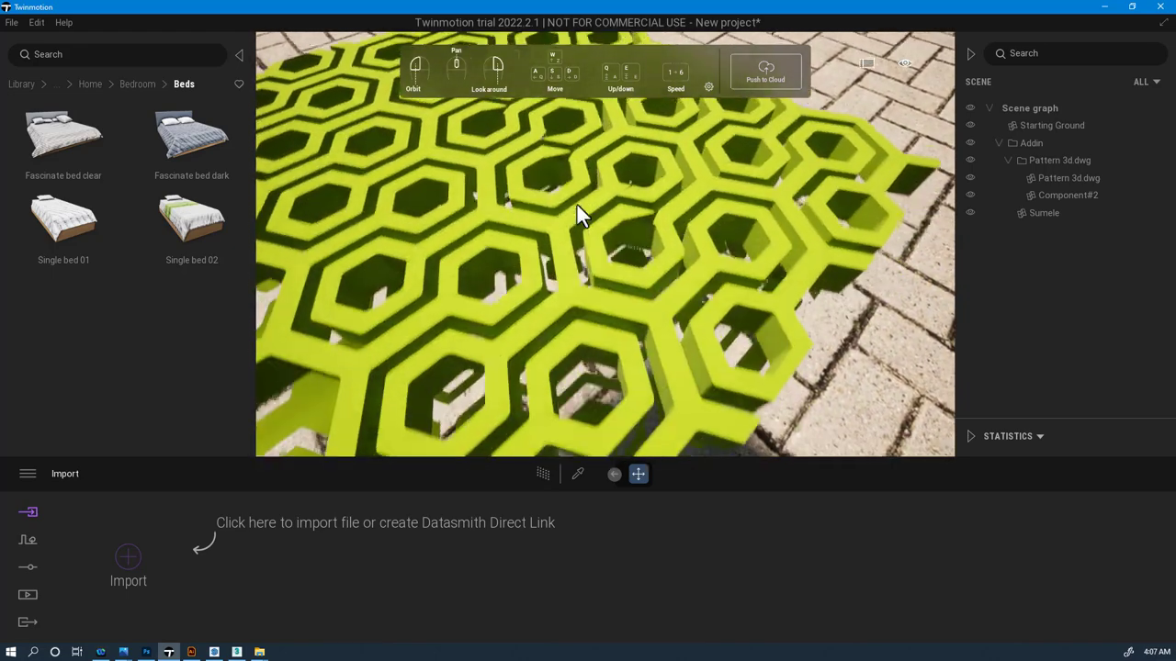
pyautogui.press('a')
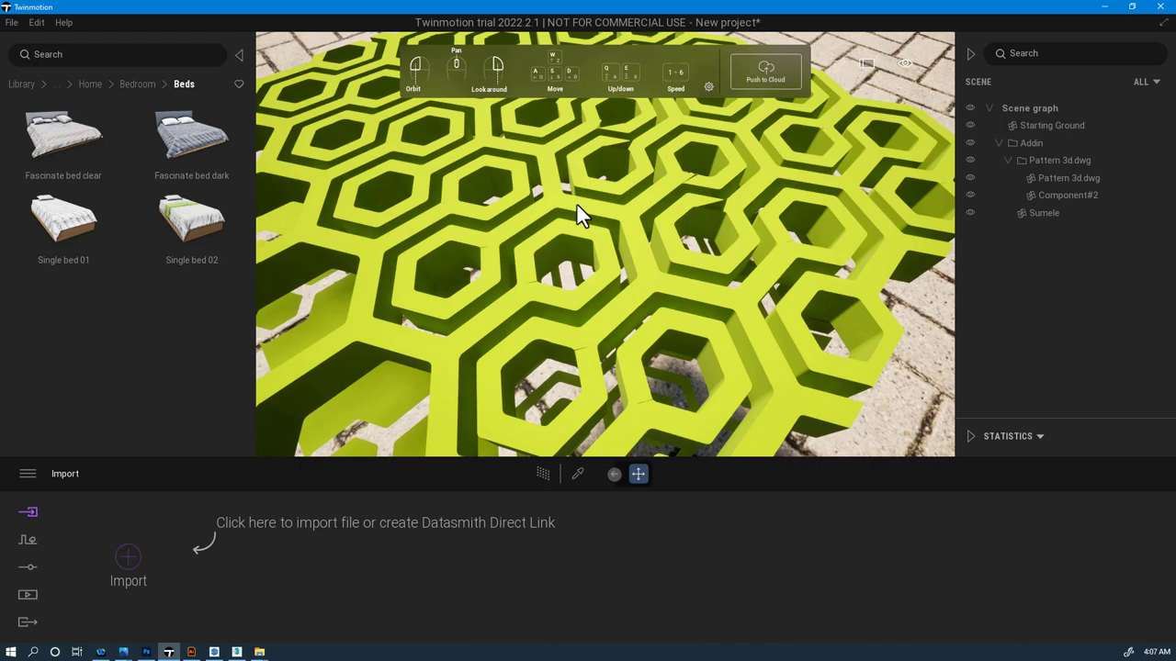
pyautogui.press('s')
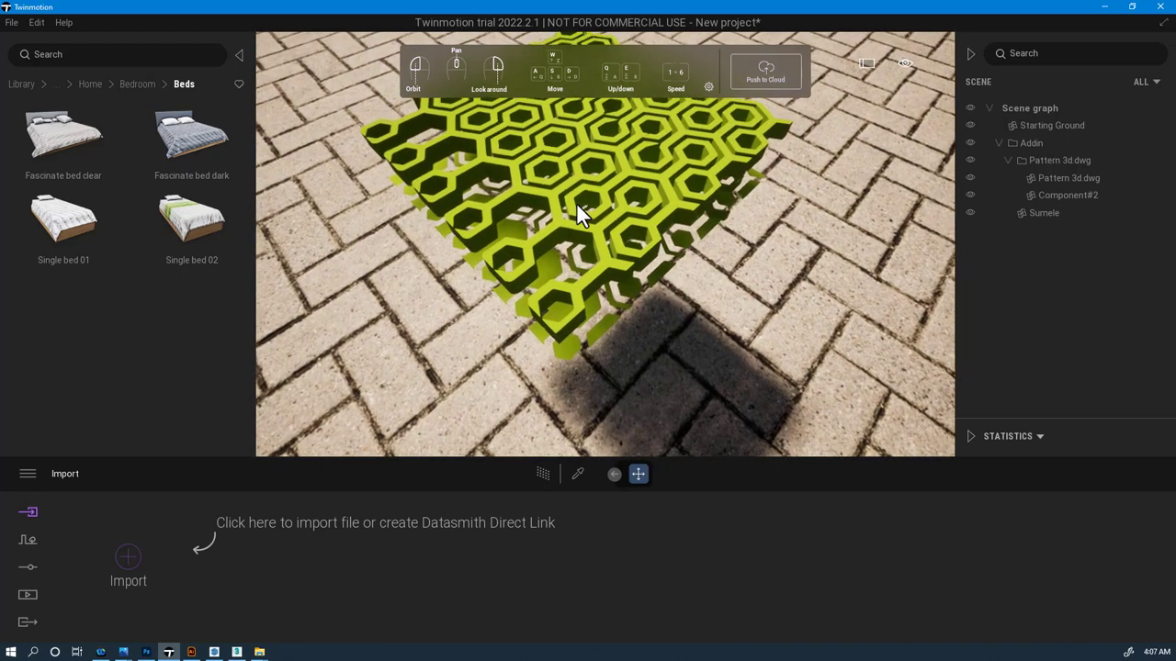
pyautogui.press('w')
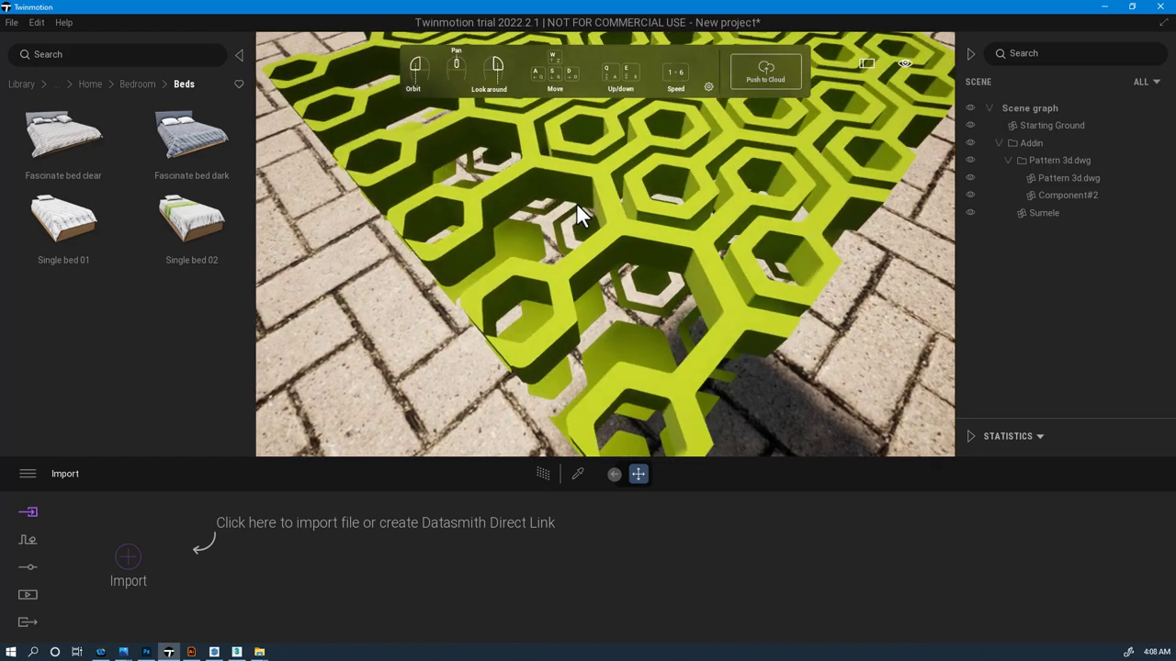
pyautogui.press('w')
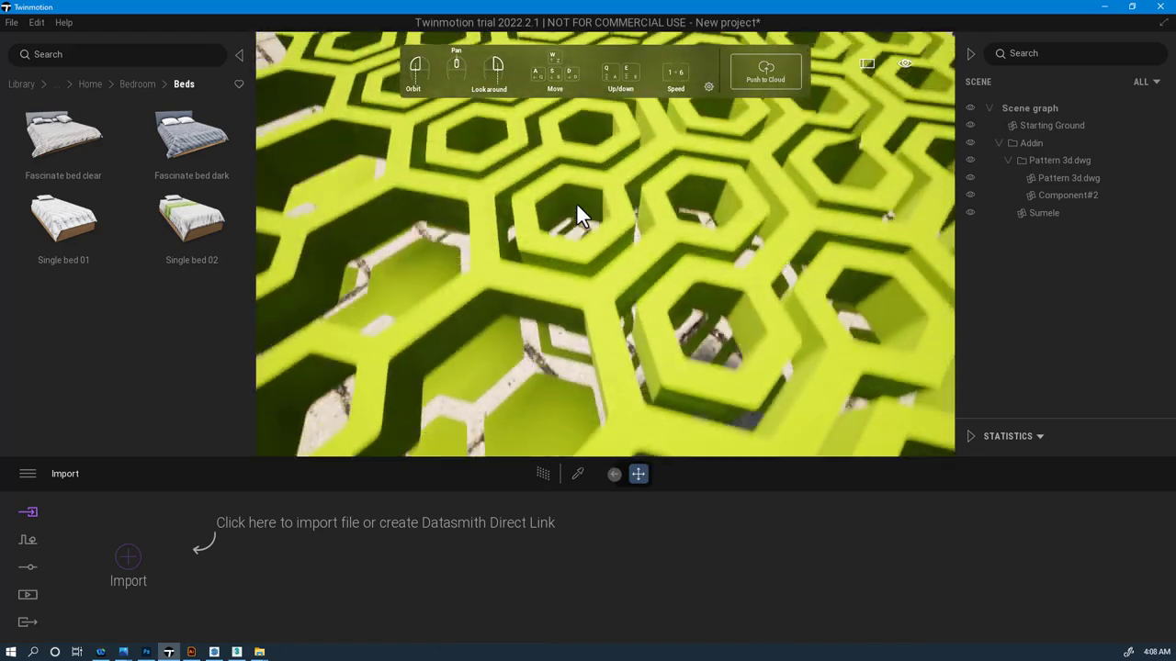
pyautogui.press('s')
pyautogui.press('q')
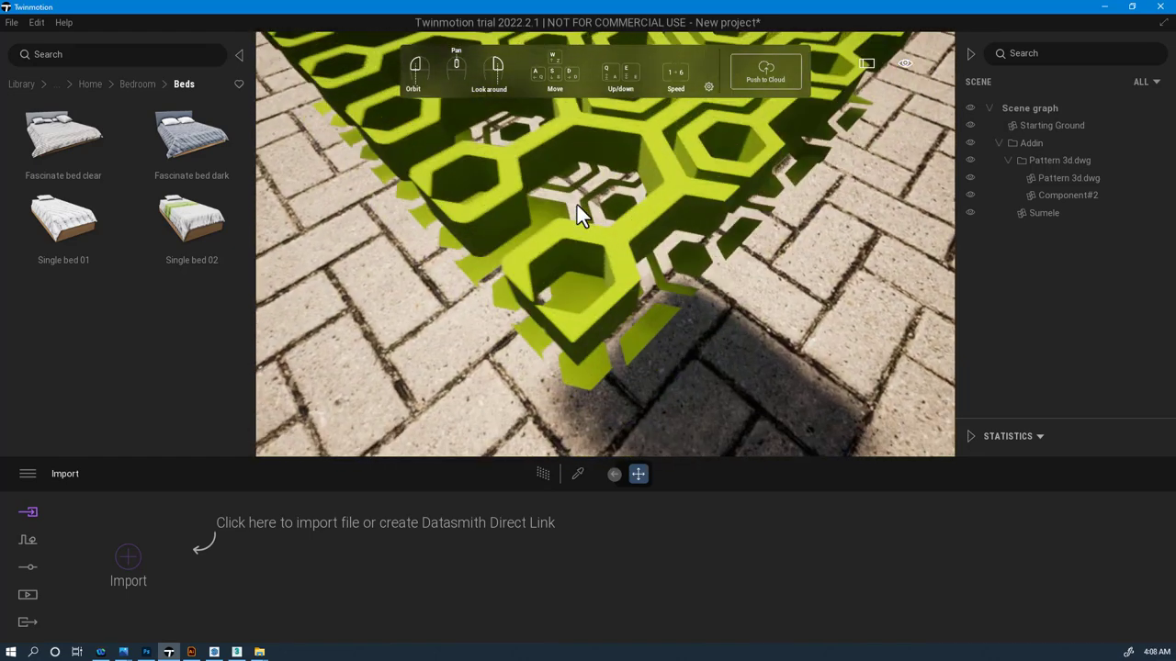
pyautogui.press('e')
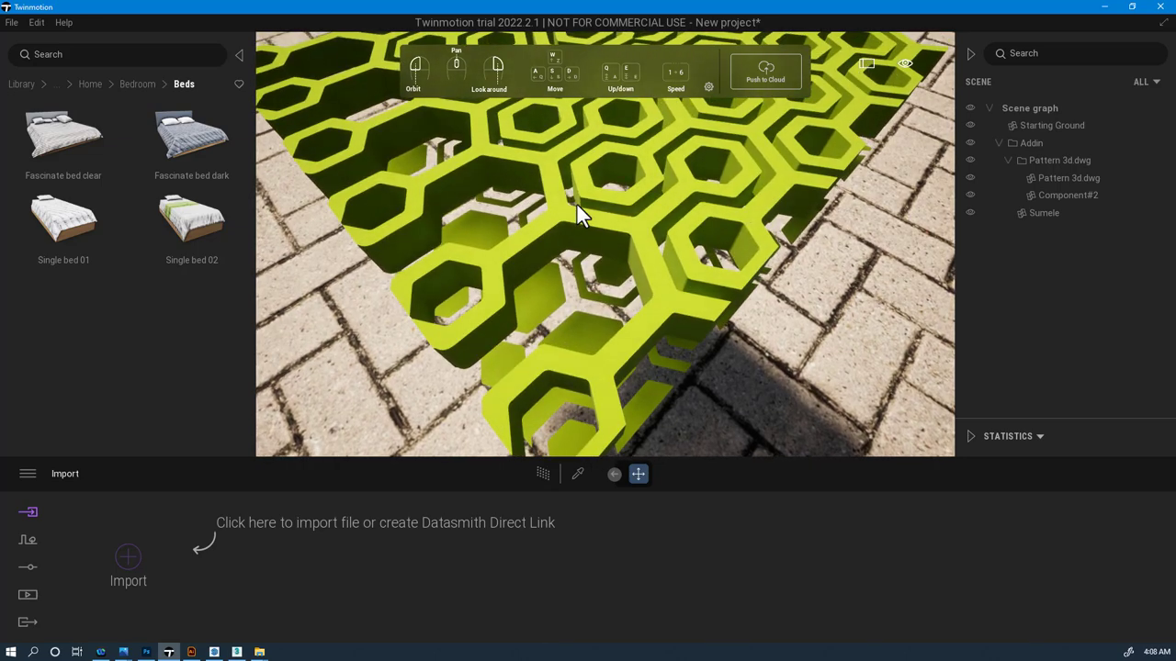
pyautogui.press('s')
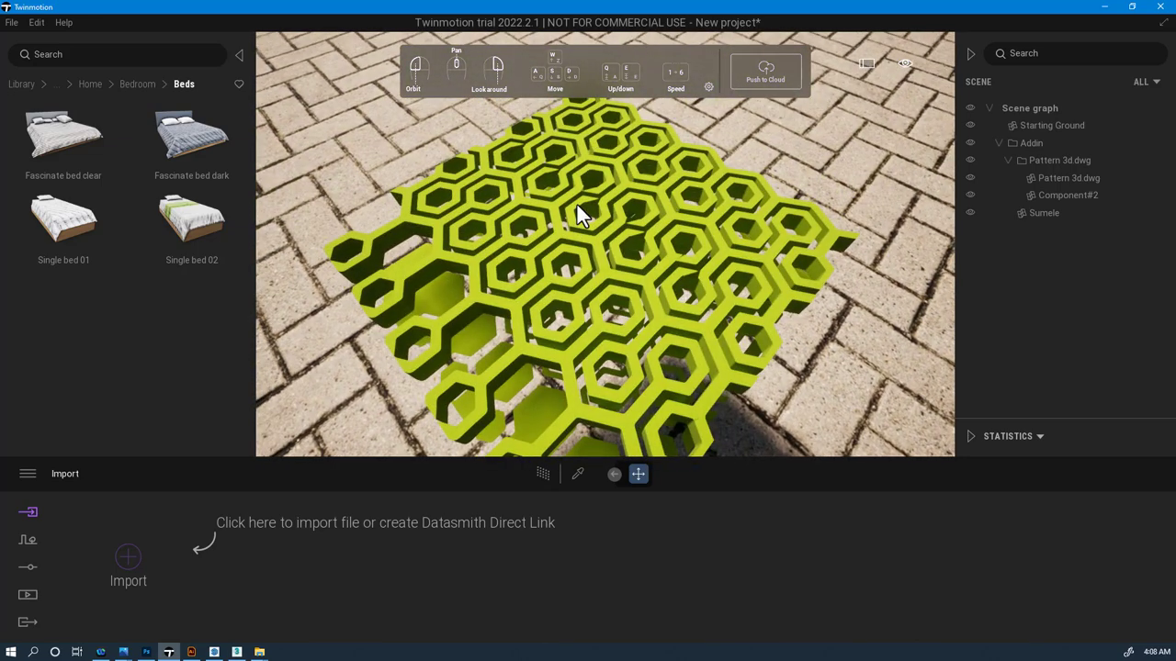